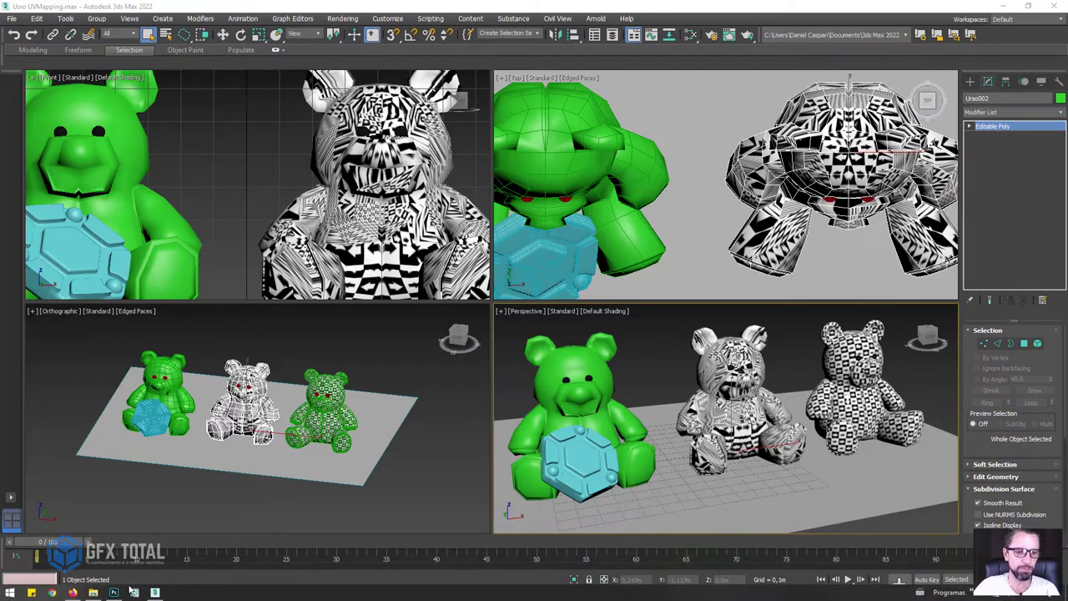
Step: Switch to the Gfx Total teddy-bear base-mesh article in Firefox and scroll down a little
left_click(74, 549)
scroll(334, 375, "down", 2)
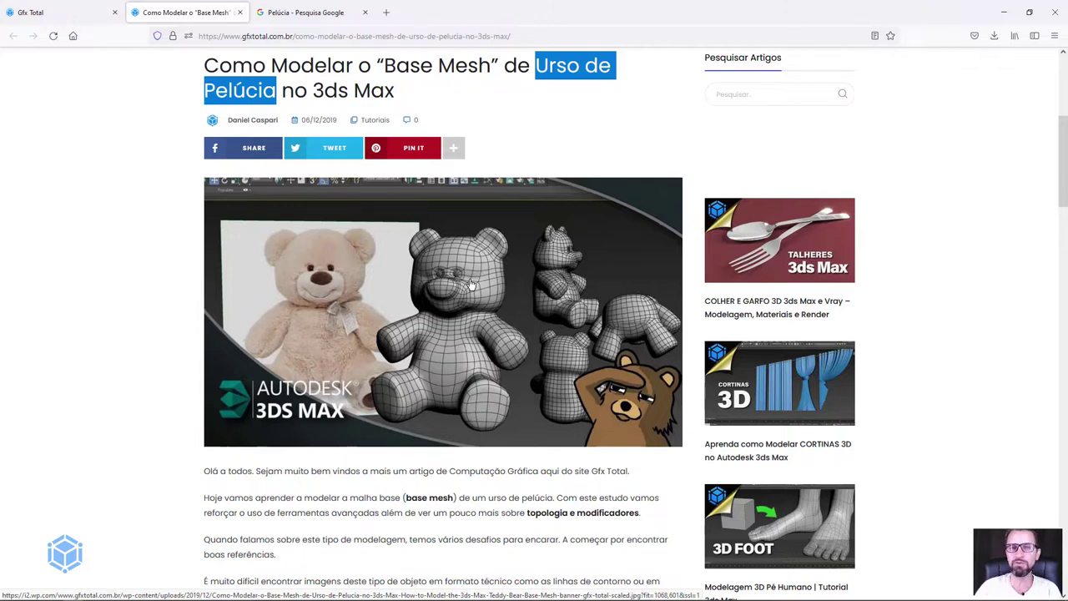
Step: Minimize Firefox to return to the Urso UVMapping three-bear scene in 3ds Max
left_click(996, 11)
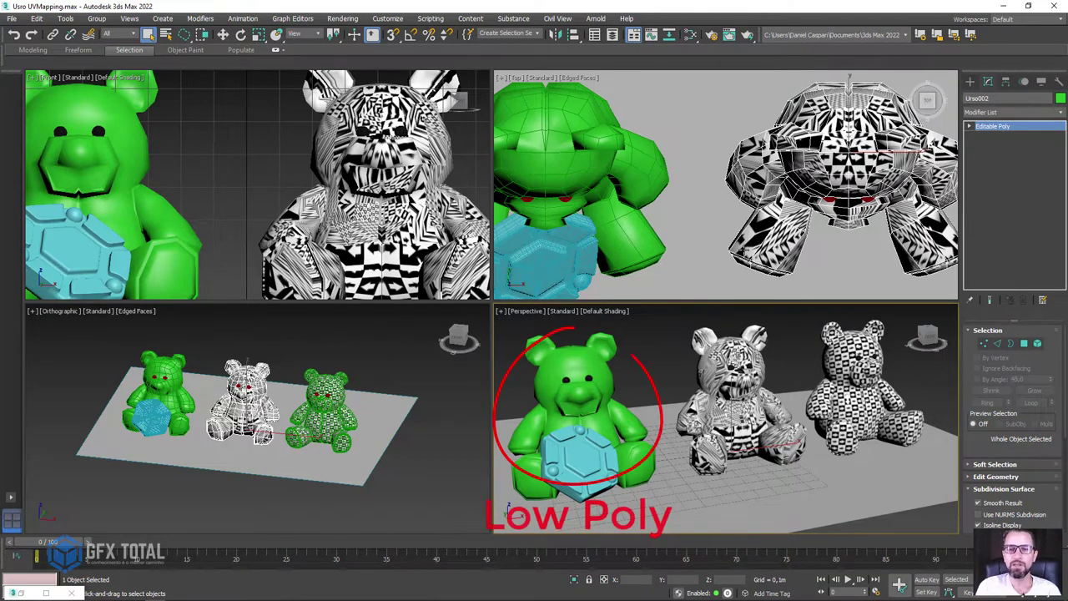
Step: Zoom and pan the Perspective view toward the arrow-checkered bears
scroll(734, 401, "down", 2)
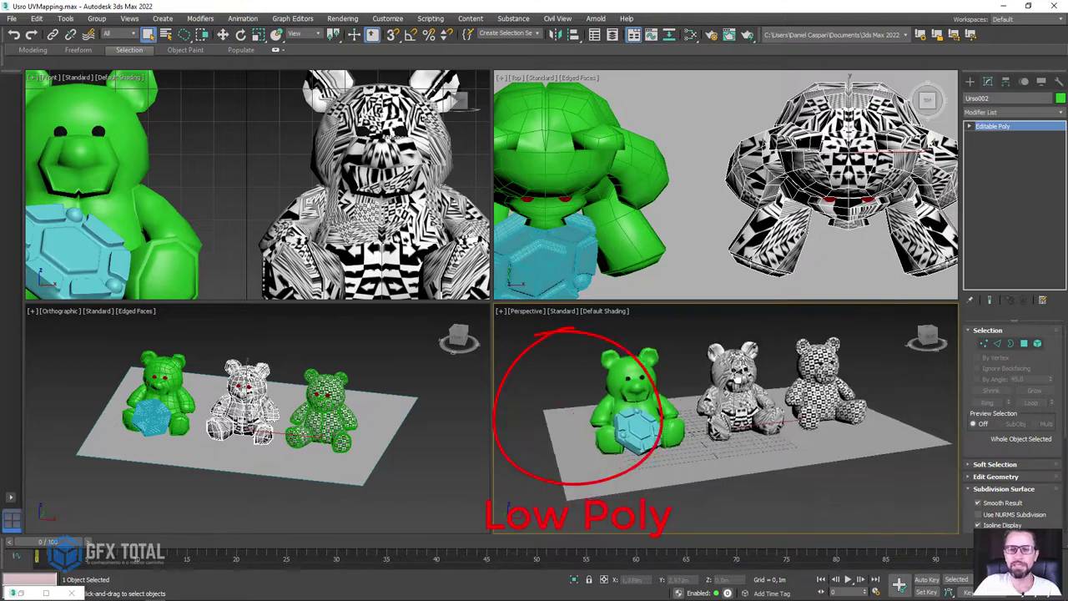
middle_click_drag(751, 401, 716, 409)
scroll(716, 409, "up", 4)
scroll(695, 381, "up", 3)
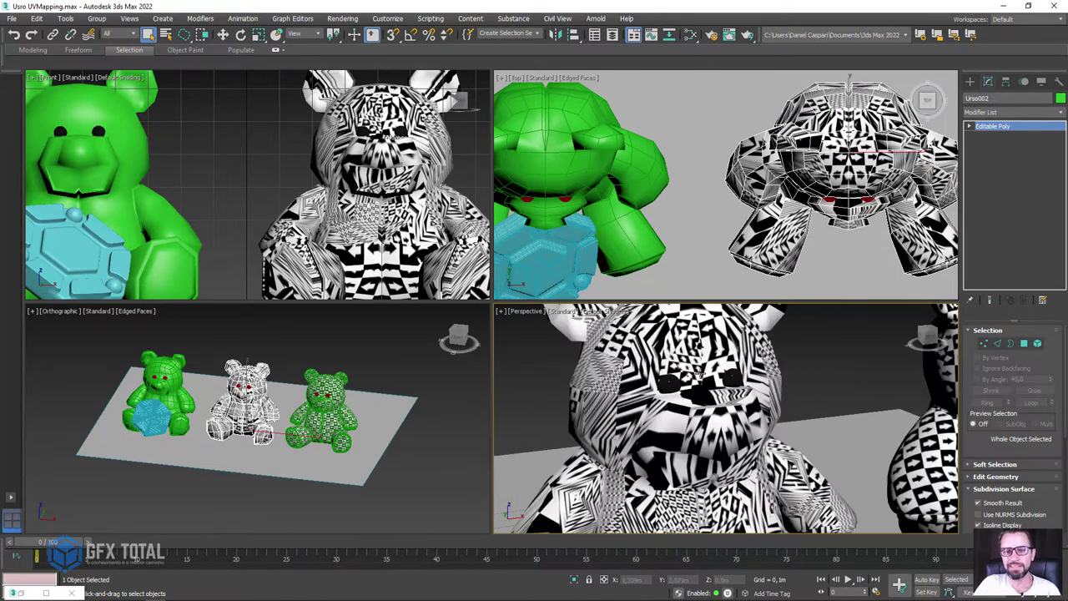
scroll(698, 429, "down", 2)
scroll(701, 433, "down", 1)
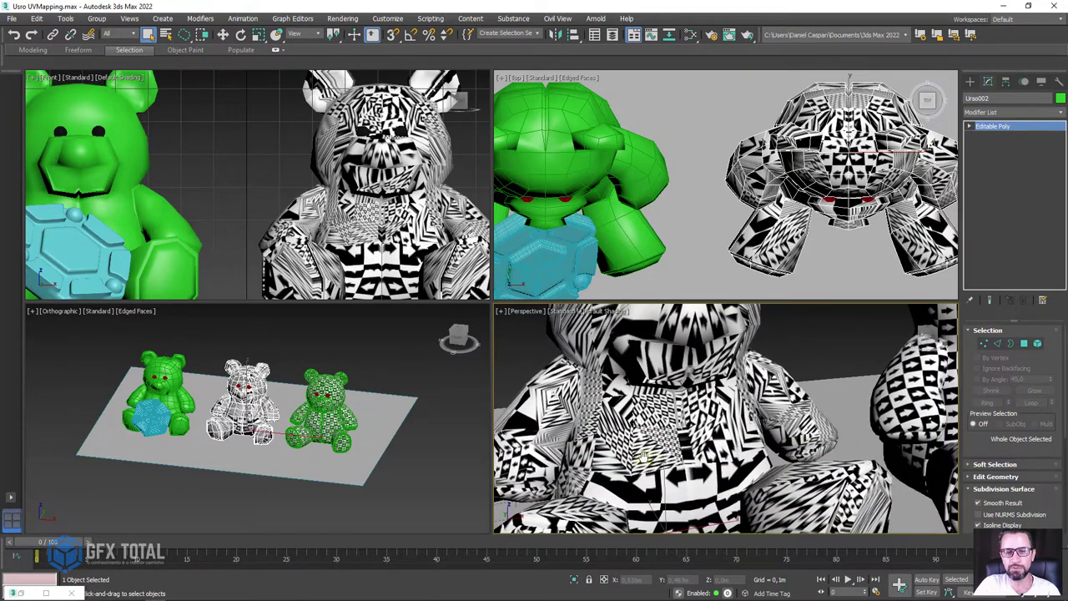
scroll(709, 437, "down", 2)
scroll(719, 442, "down", 2)
scroll(719, 443, "up", 2)
scroll(654, 431, "up", 2)
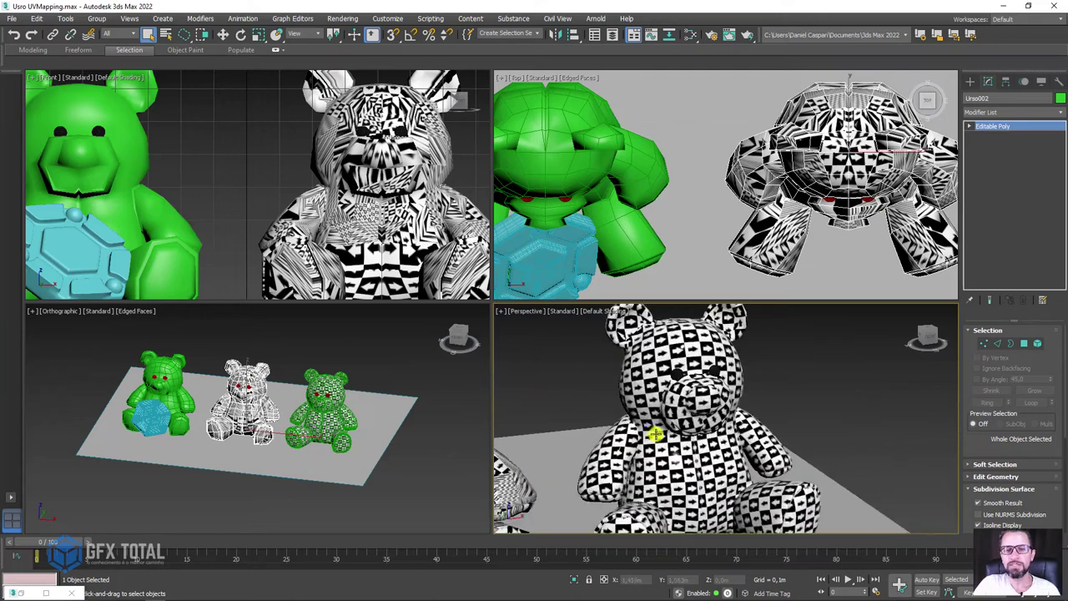
scroll(685, 424, "up", 2)
Step: Frame the checker bear's head and ears, then bring up Imagem teste.psd in Photoshop
mouse_move(684, 424)
middle_mouse_down()
mouse_move(658, 487)
mouse_move(658, 529)
middle_mouse_up()
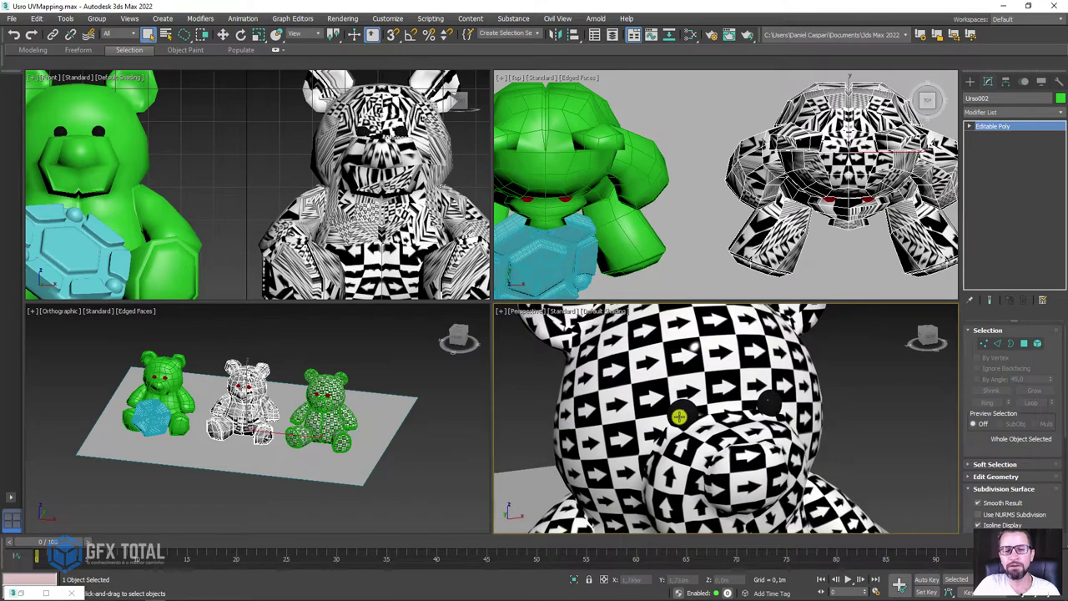
middle_click_drag(677, 410, 755, 424)
scroll(755, 424, "down", 2)
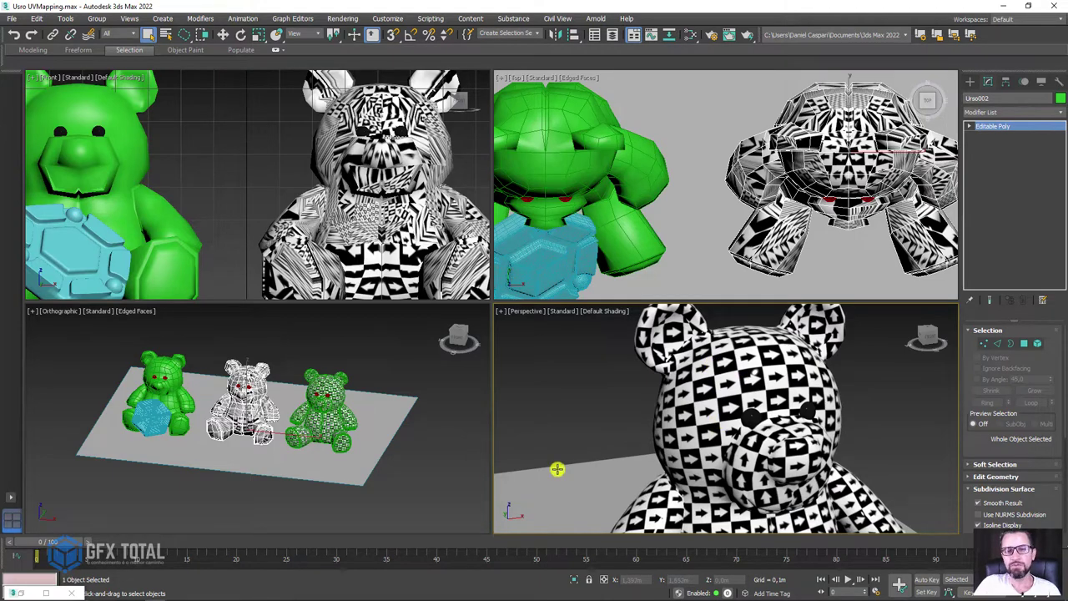
left_click(113, 592)
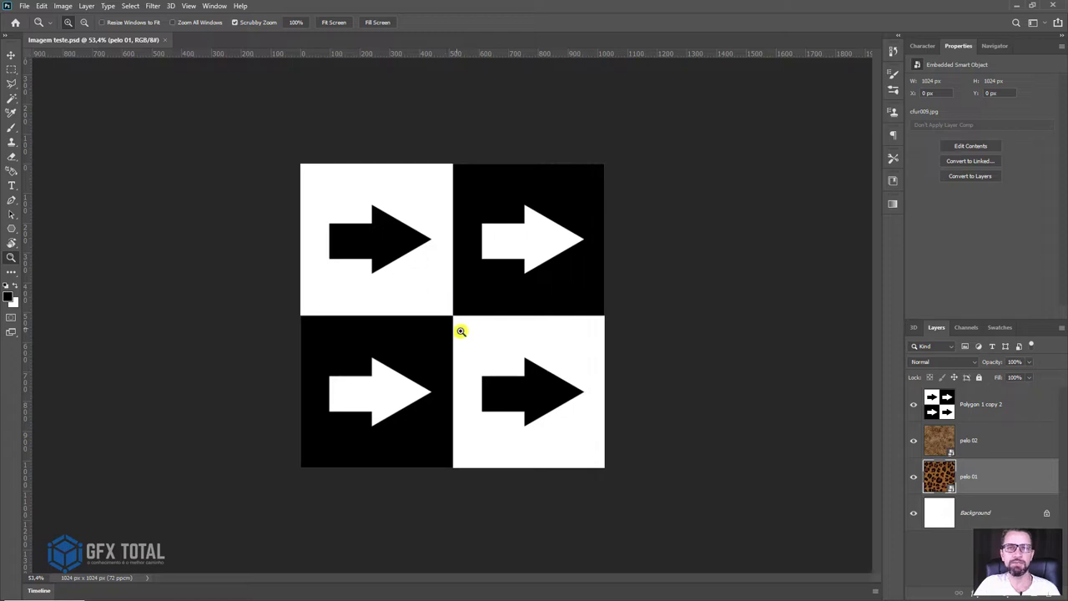
Step: Zoom the checker image, briefly hide Polygon 1 copy 2 and pelo 02, then show them again
mouse_move(453, 316)
left_mouse_down()
mouse_move(470, 345)
mouse_move(454, 320)
mouse_move(458, 327)
left_mouse_up()
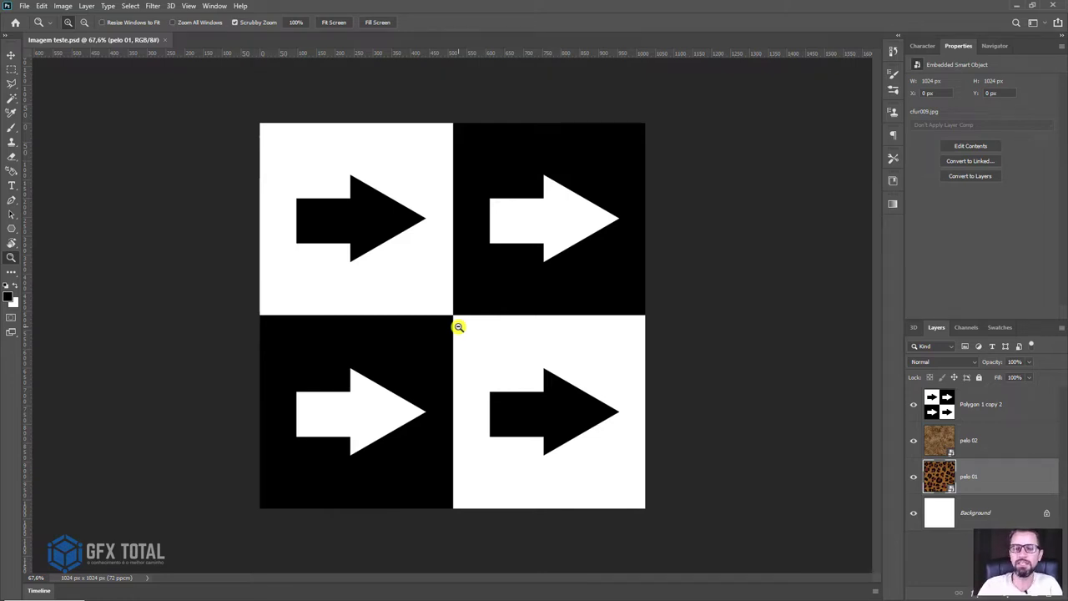
left_click(914, 404)
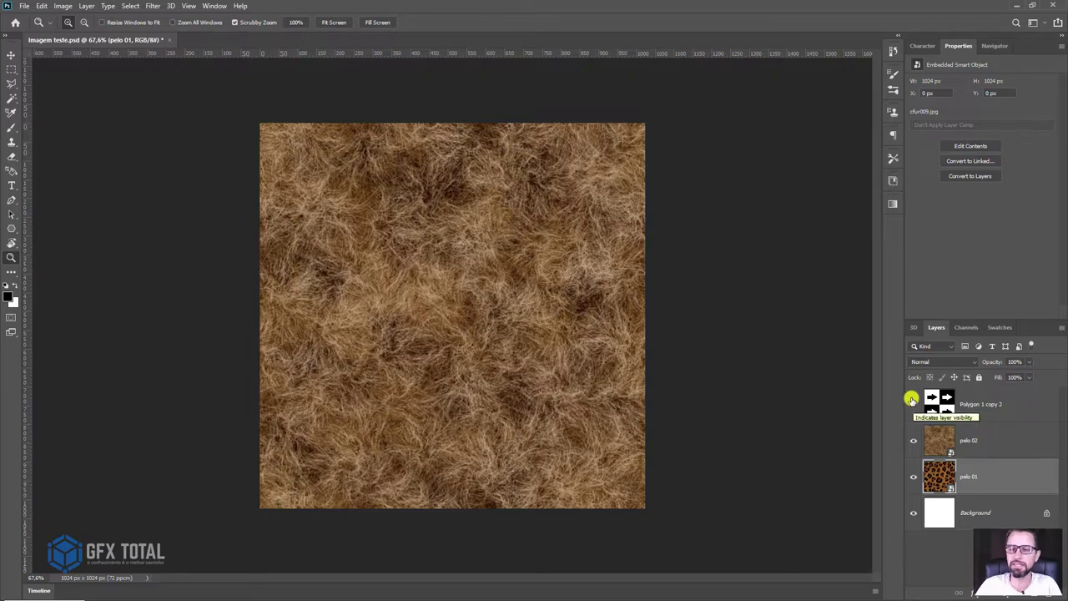
left_click(914, 440)
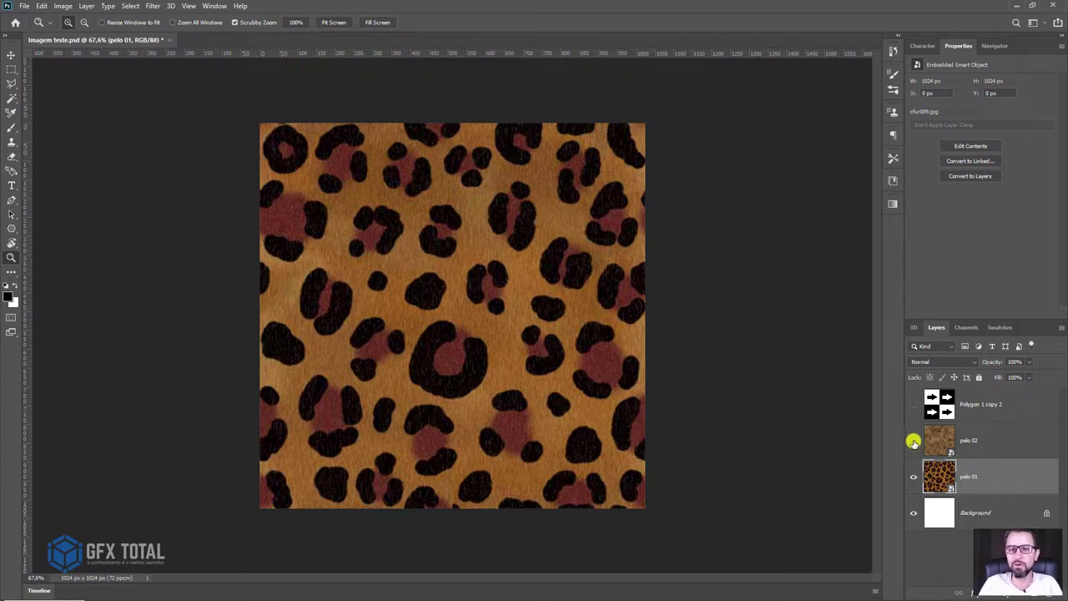
left_click(913, 440)
left_click(914, 405)
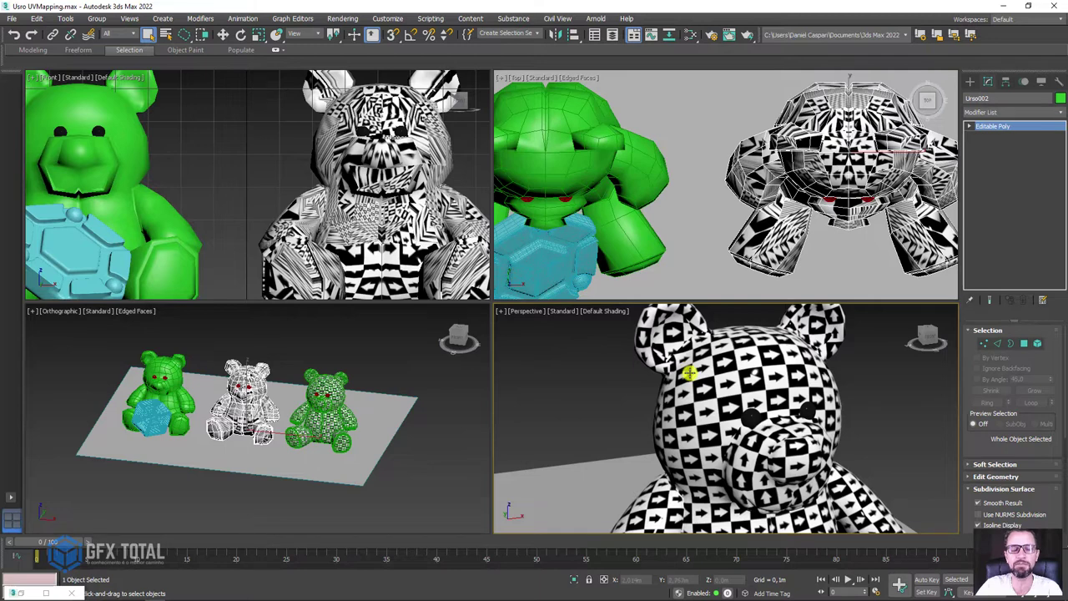
Step: Glance through the File menu without choosing anything and pan to bring the green bear in
scroll(697, 388, "down", 3)
scroll(703, 407, "down", 2)
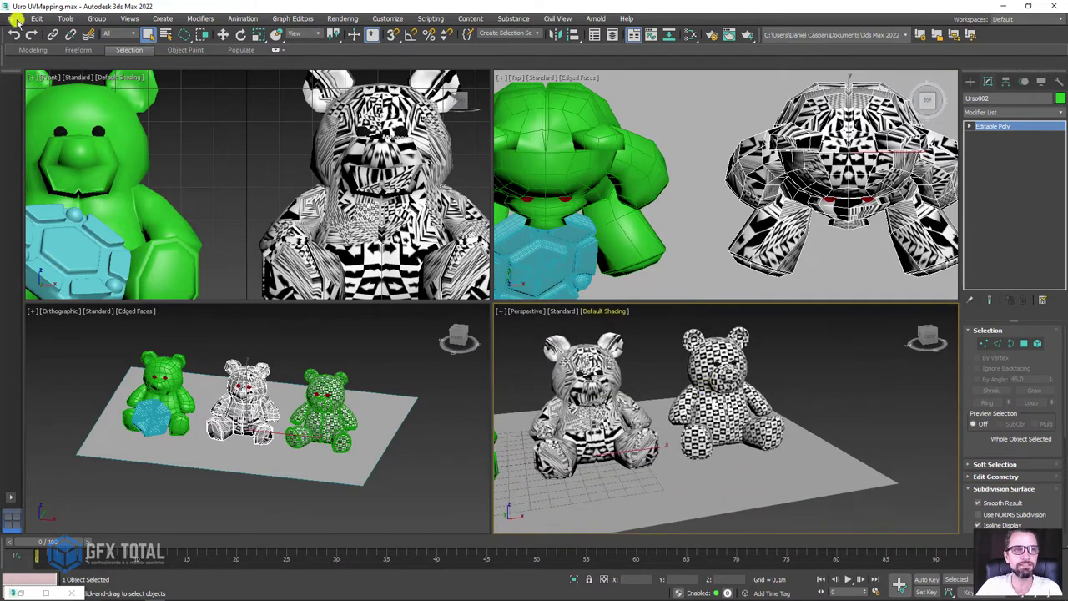
left_click(16, 18)
left_click(22, 97)
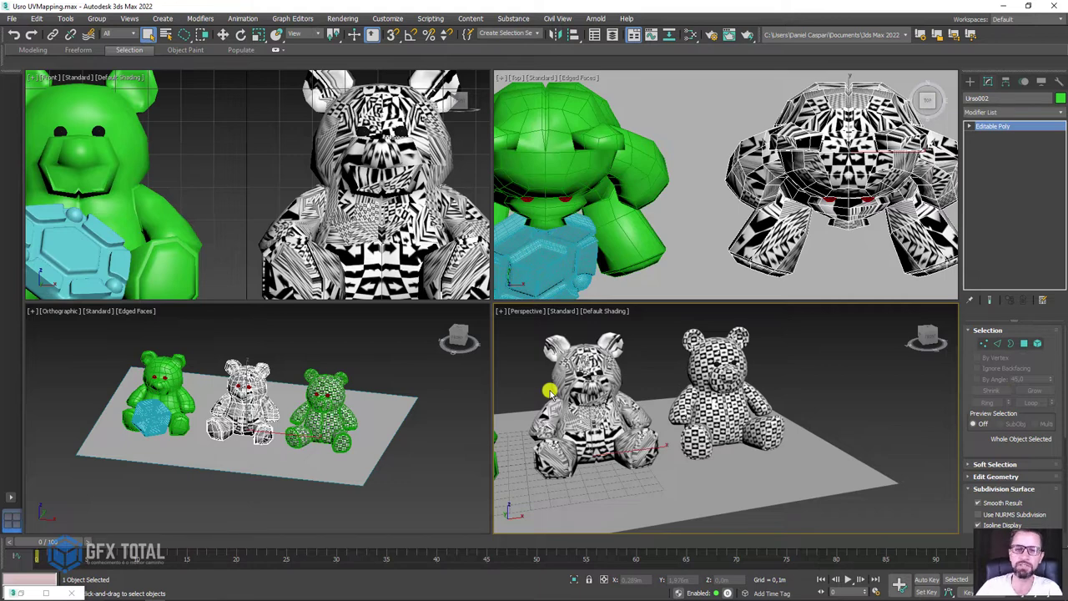
middle_click_drag(660, 401, 726, 401)
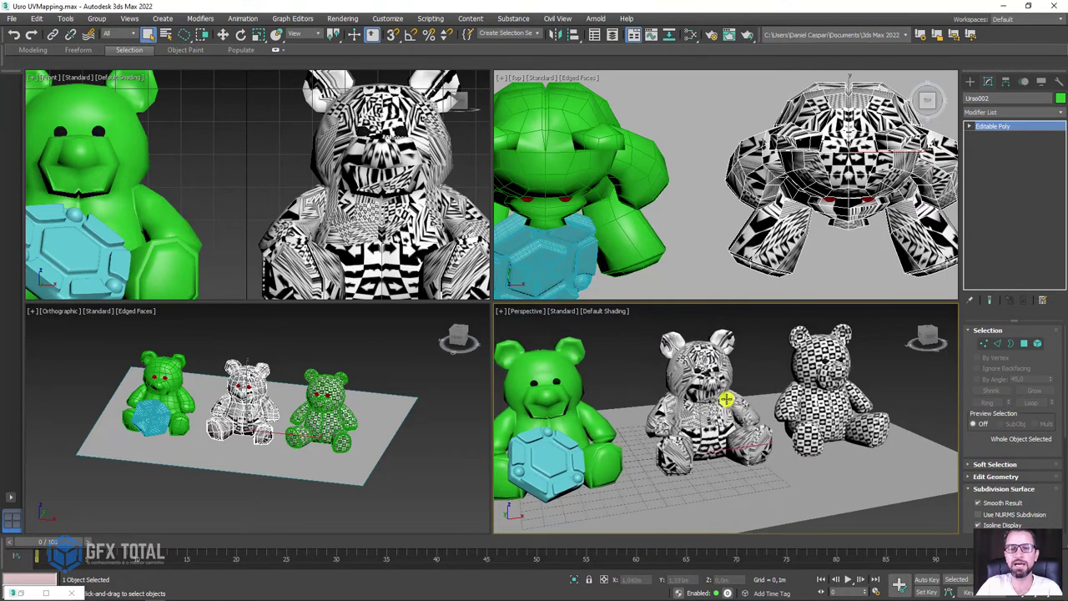
scroll(726, 400, "down", 2)
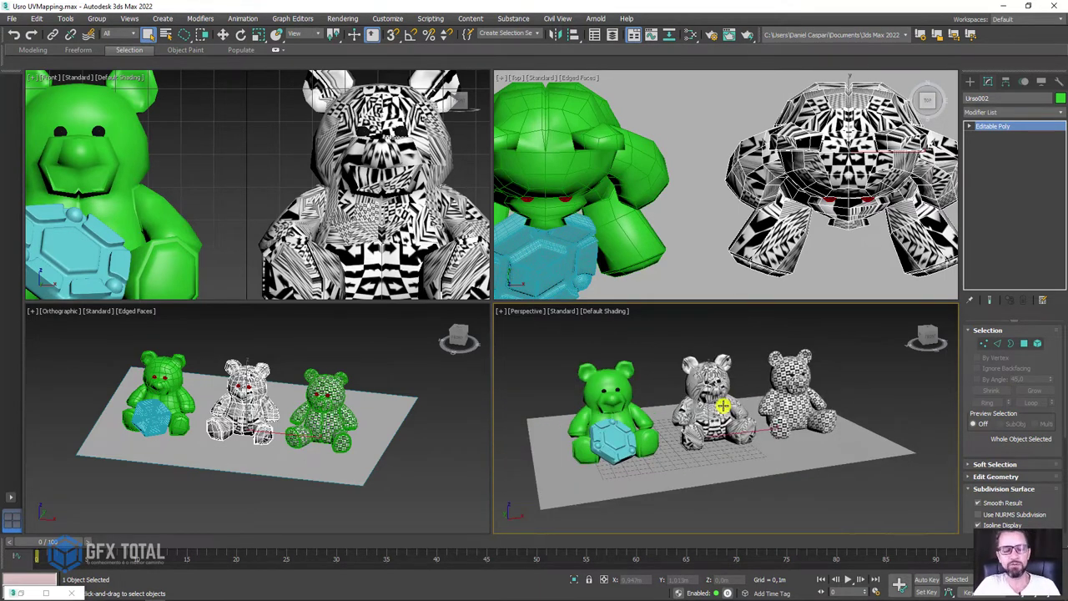
Step: Maximize the Perspective viewport and orbit to a frontal view centring the stretched-texture middle bear
key("alt+w")
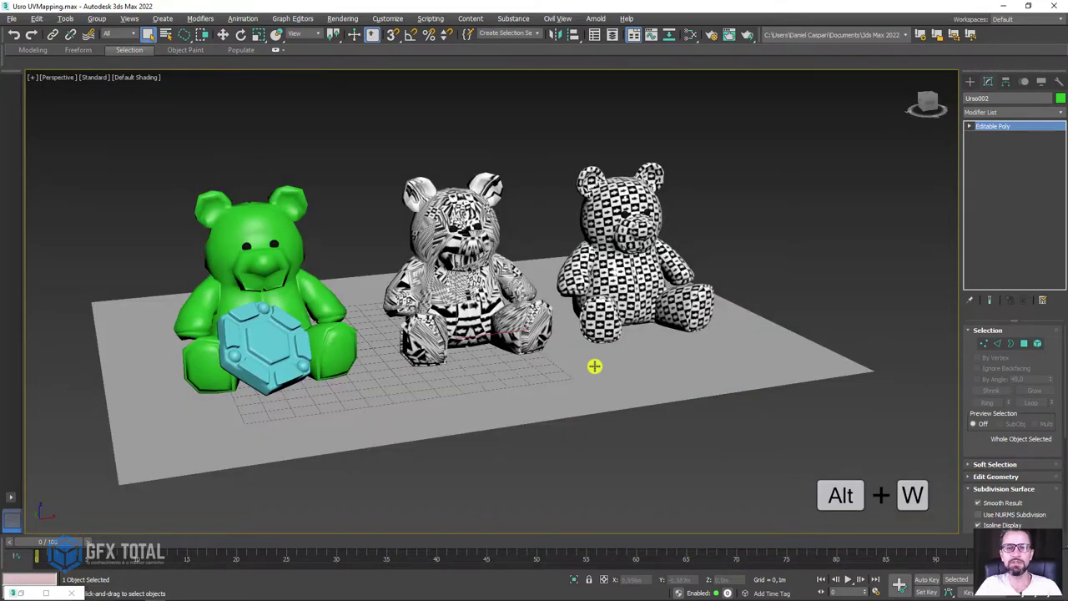
mouse_move(720, 395)
middle_mouse_down("alt")
mouse_move(640, 358)
mouse_move(766, 381)
mouse_move(717, 404)
mouse_move(592, 334)
mouse_move(563, 339)
mouse_move(443, 270)
middle_mouse_up("alt")
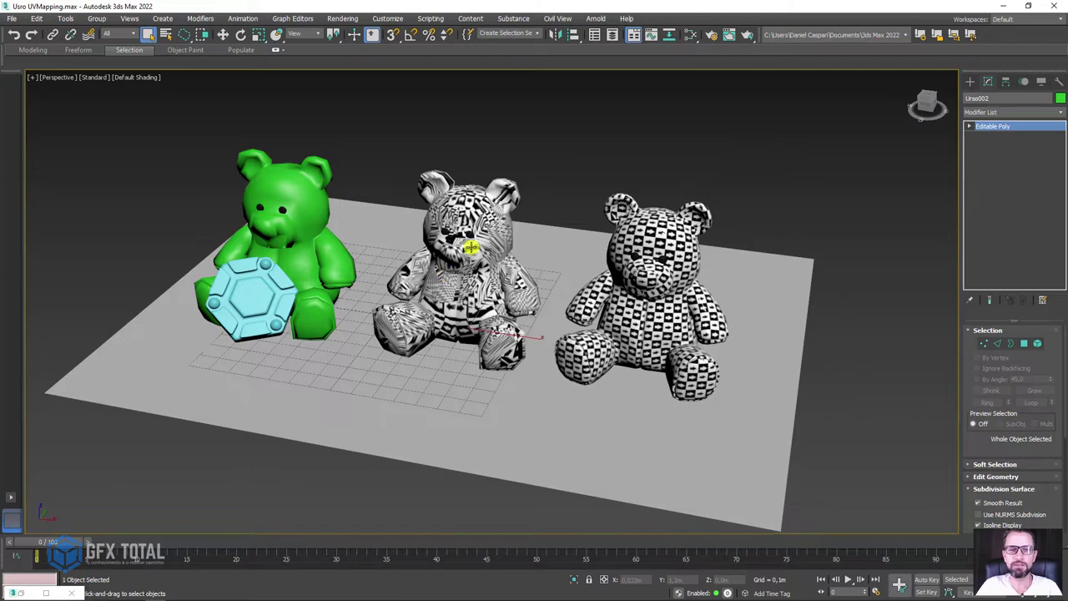
key("w")
scroll(492, 334, "up", 3)
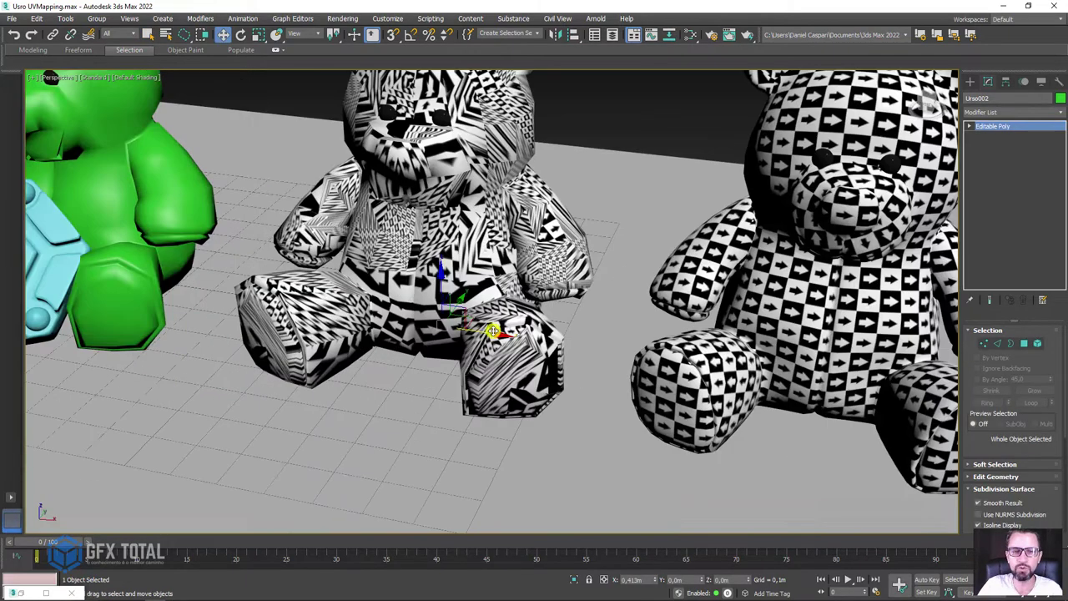
scroll(473, 339, "up", 3)
mouse_move(473, 338)
middle_mouse_down("alt")
mouse_move(495, 303)
mouse_move(575, 313)
mouse_move(624, 219)
mouse_move(579, 179)
mouse_move(542, 205)
middle_mouse_up("alt")
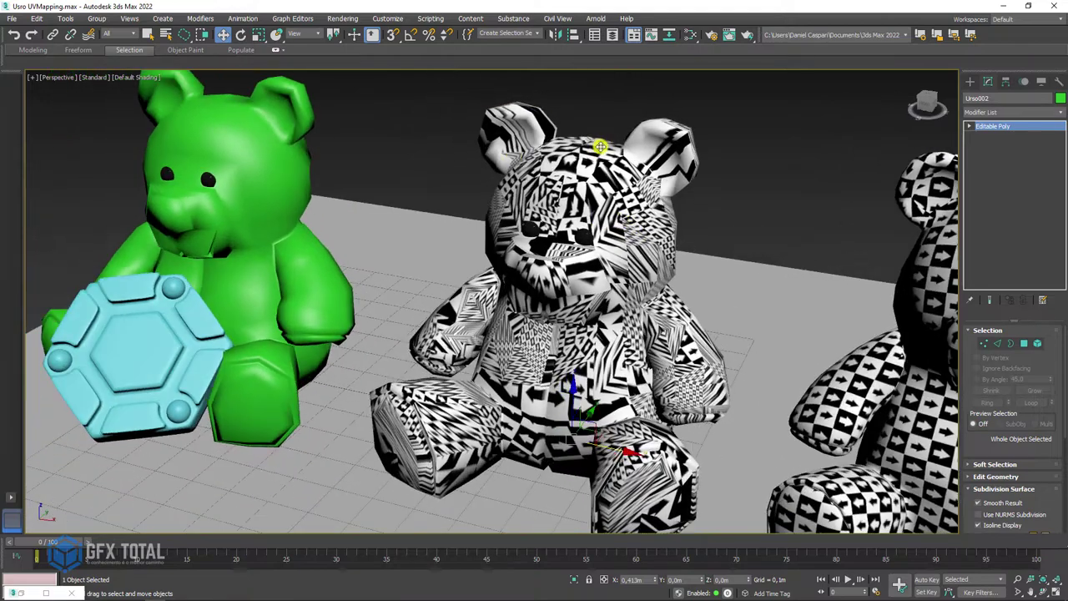
Step: Open the Slate Material Editor, move it up-left, and pan the node view
left_click(690, 34)
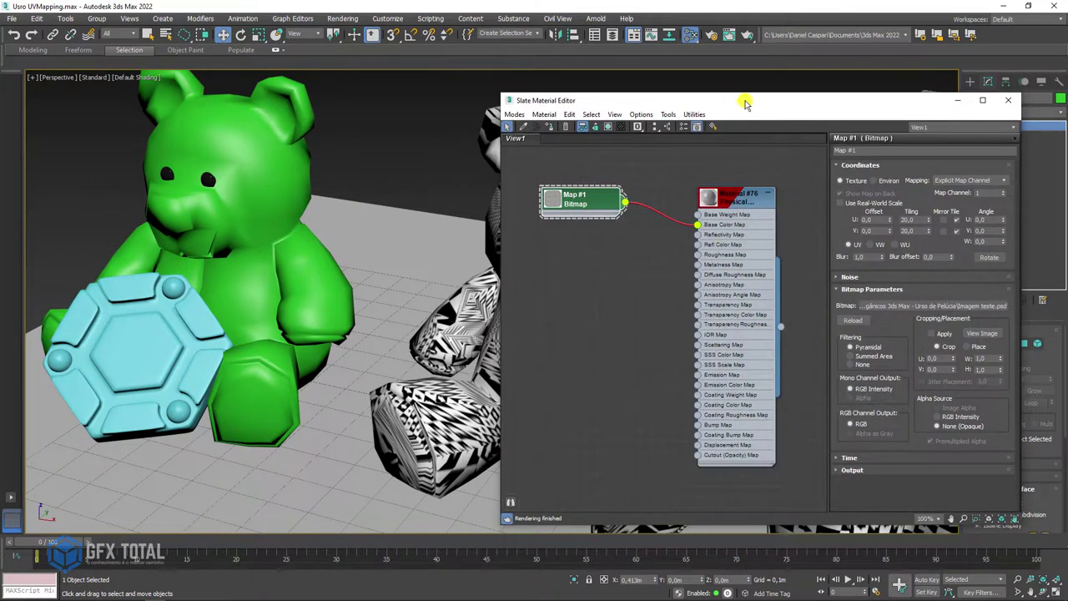
left_click_drag(745, 102, 520, 70)
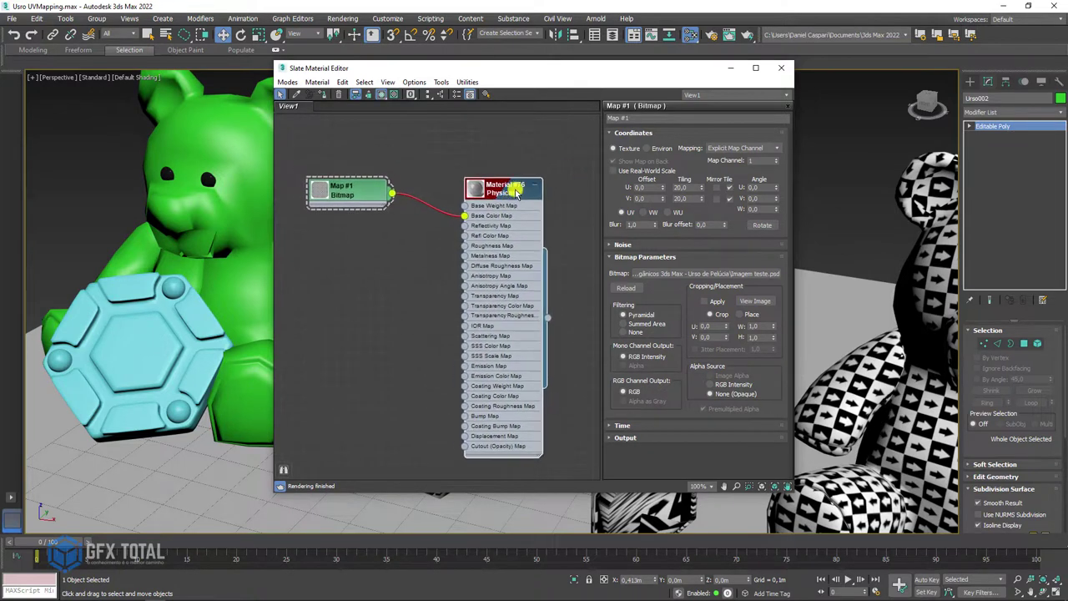
mouse_move(526, 173)
middle_mouse_down()
mouse_move(537, 173)
mouse_move(516, 275)
middle_mouse_up()
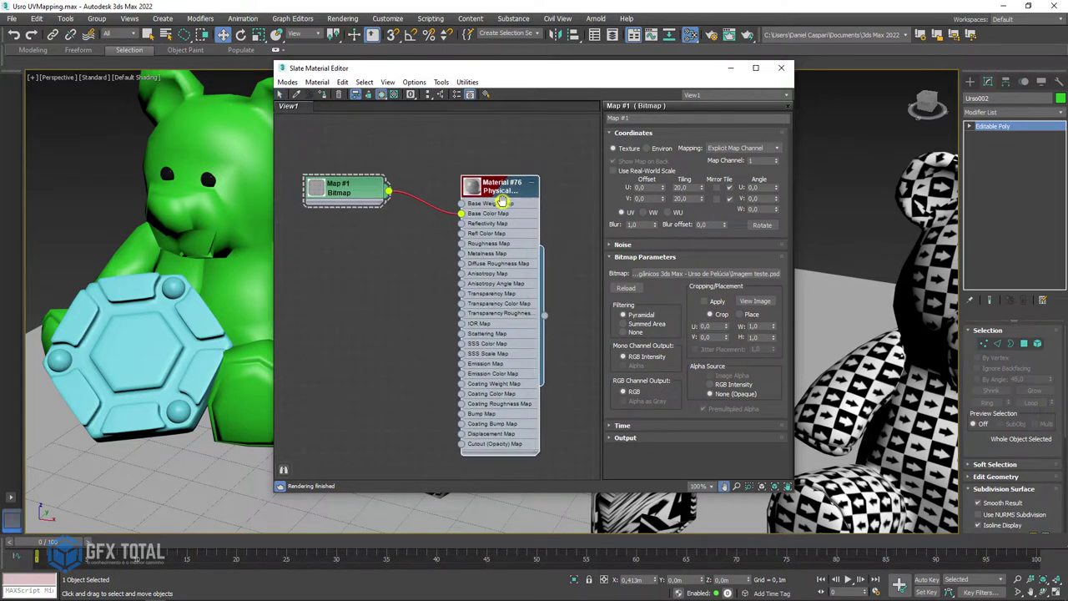
right_click(439, 156)
mouse_move(576, 152)
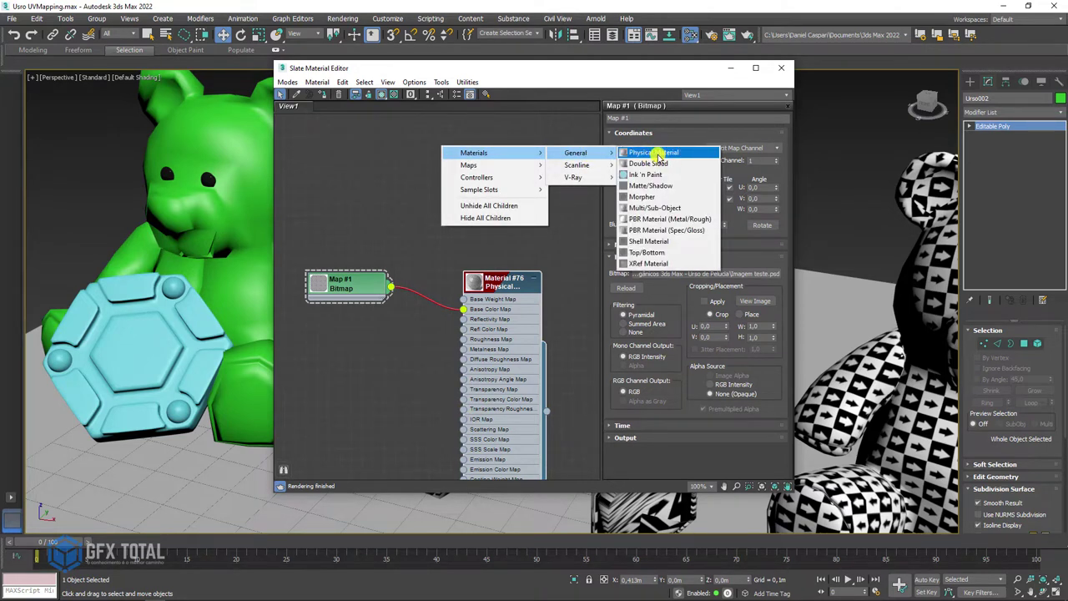
left_click(507, 117)
Step: Reposition the Map #1 Bitmap node, then bring up the project folder in Explorer
middle_click_drag(494, 286, 505, 185)
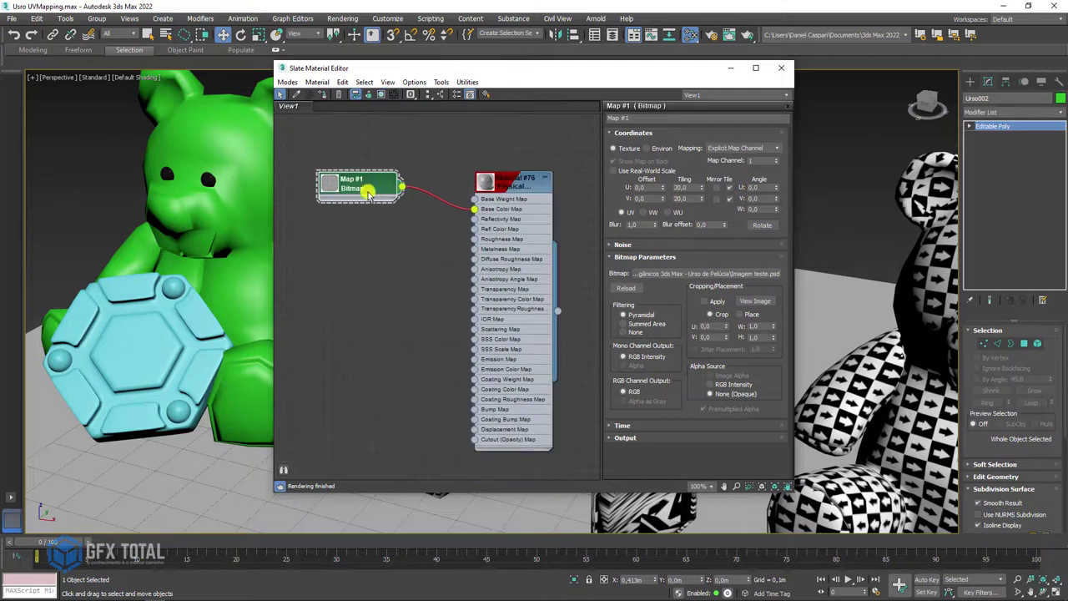
mouse_move(368, 191)
left_mouse_down()
mouse_move(357, 201)
mouse_move(474, 211)
left_mouse_up()
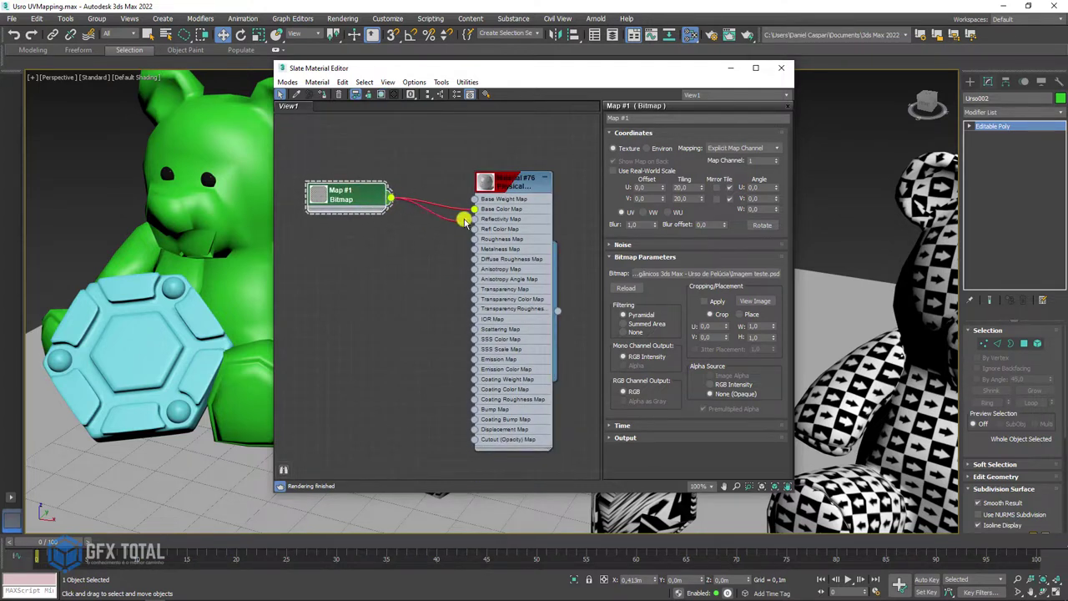
left_click_drag(344, 191, 359, 180)
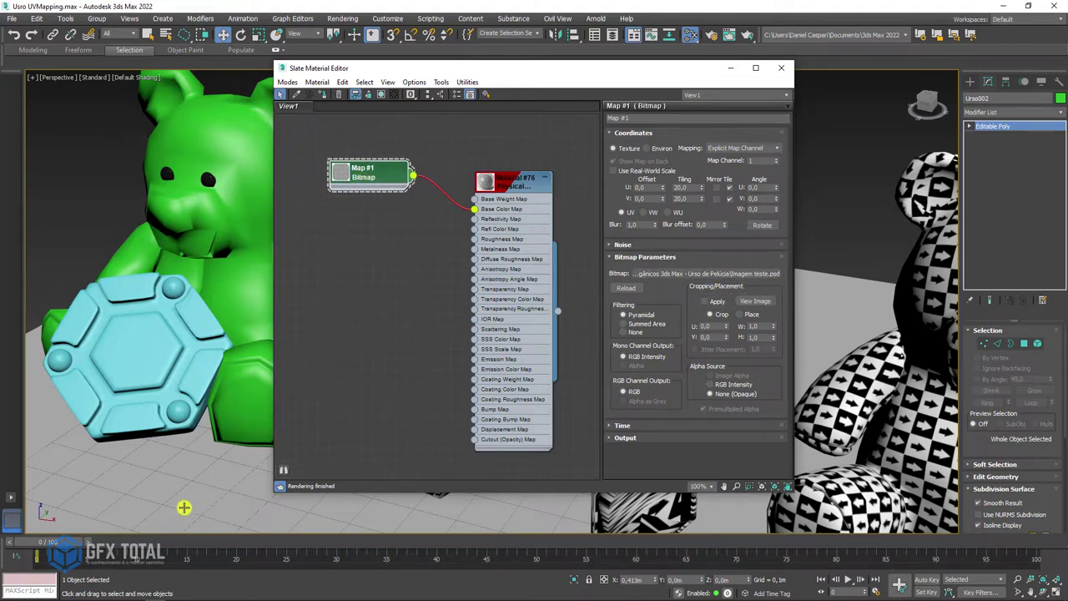
left_click(95, 594)
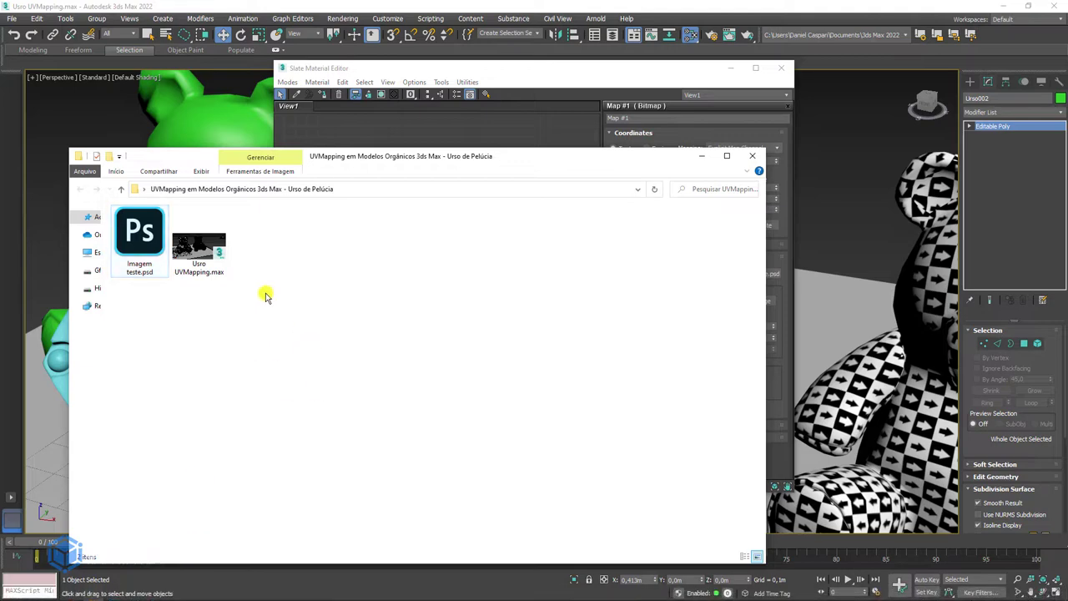
Step: Select Imagem teste.psd in File Explorer and shift the window to uncover the node view
left_click(154, 254)
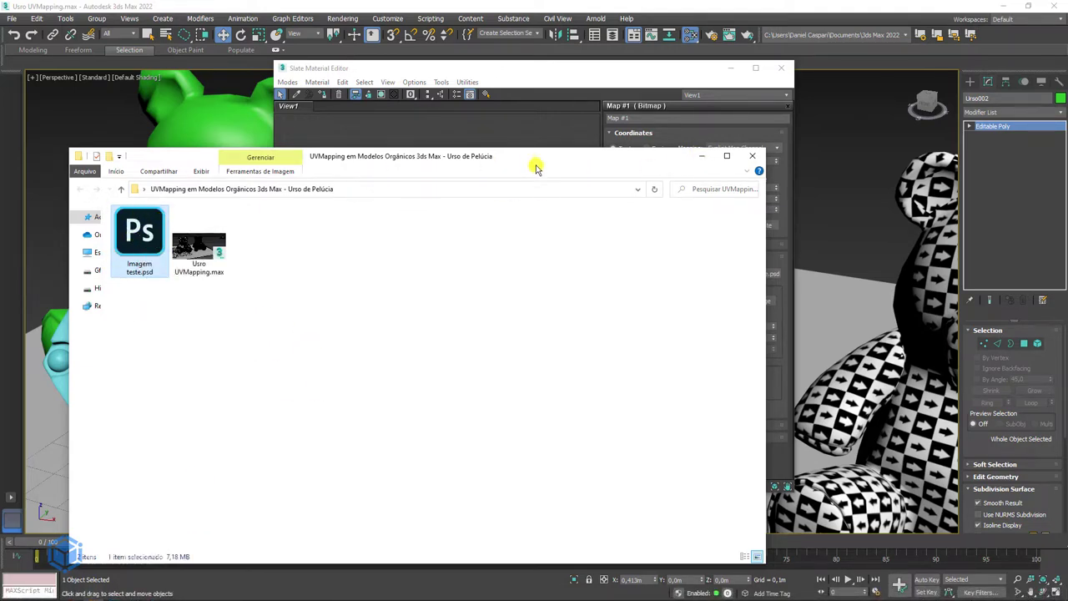
left_click_drag(537, 168, 643, 380)
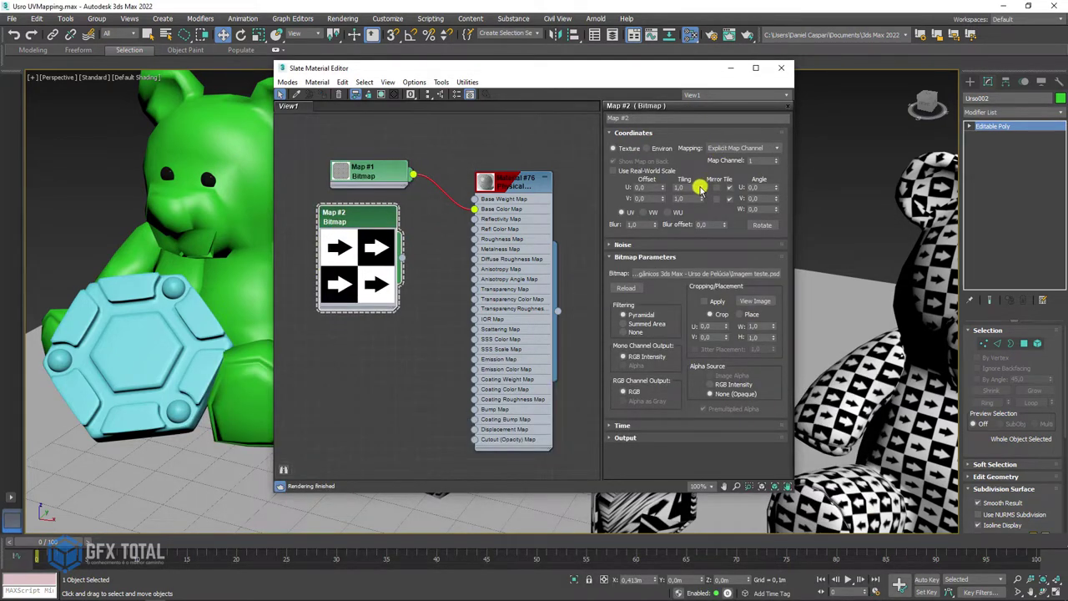
Step: Wire the Map #2 arrow map into the material's Base Color and move Map #1 aside
left_click_drag(701, 188, 710, 176)
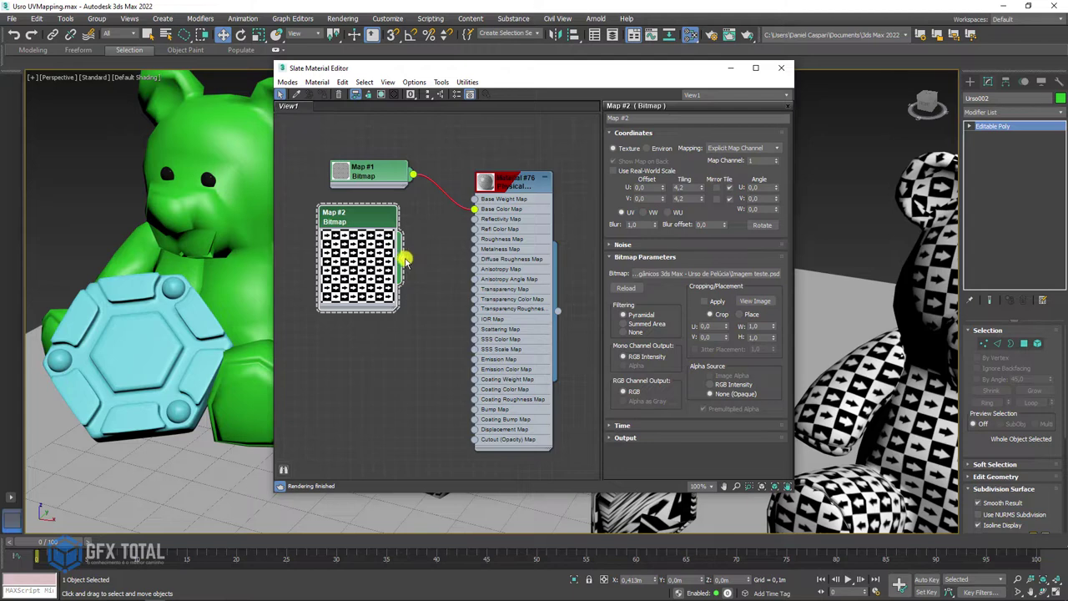
left_click_drag(405, 260, 481, 215)
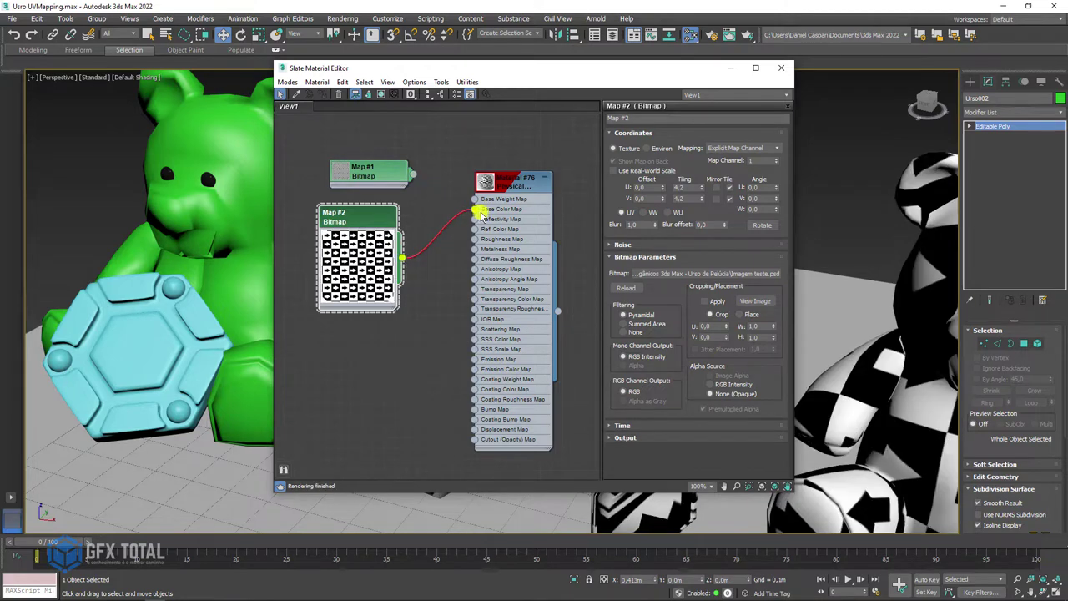
double_click(347, 174)
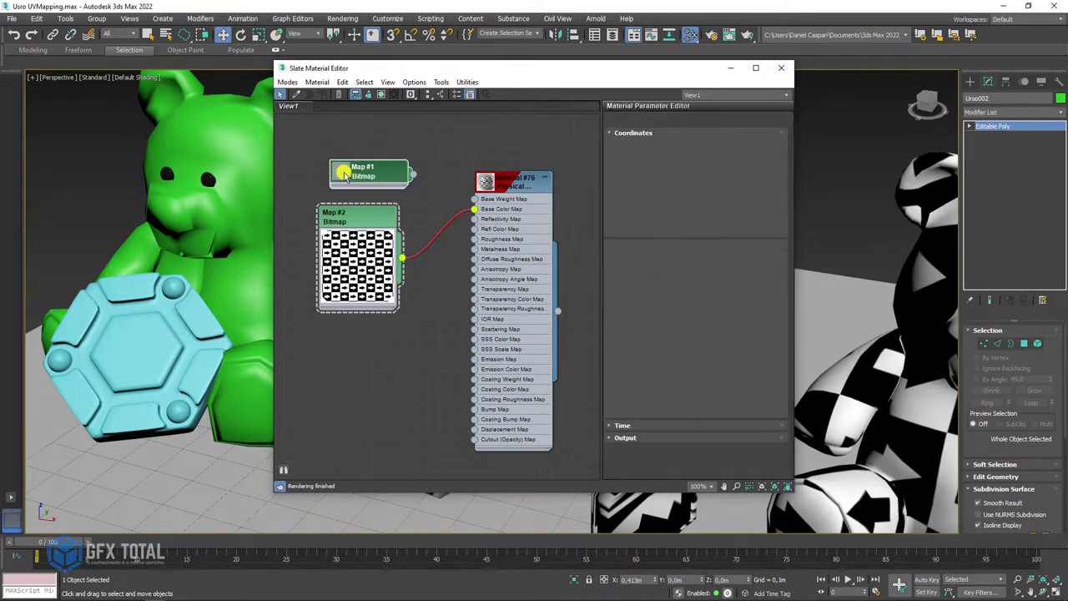
left_click_drag(376, 172, 342, 147)
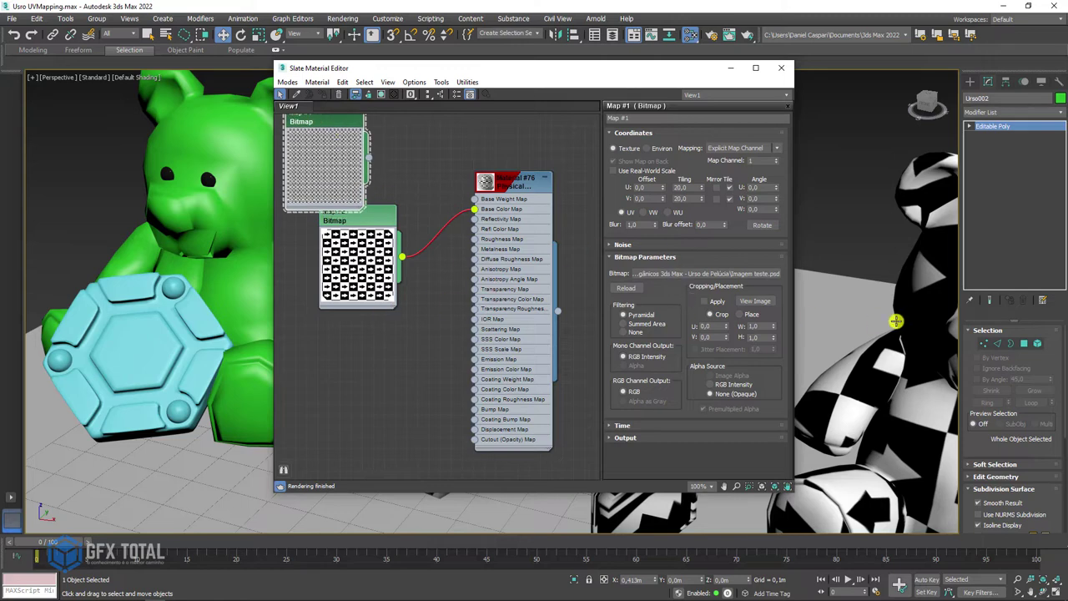
scroll(896, 320, "down", 5)
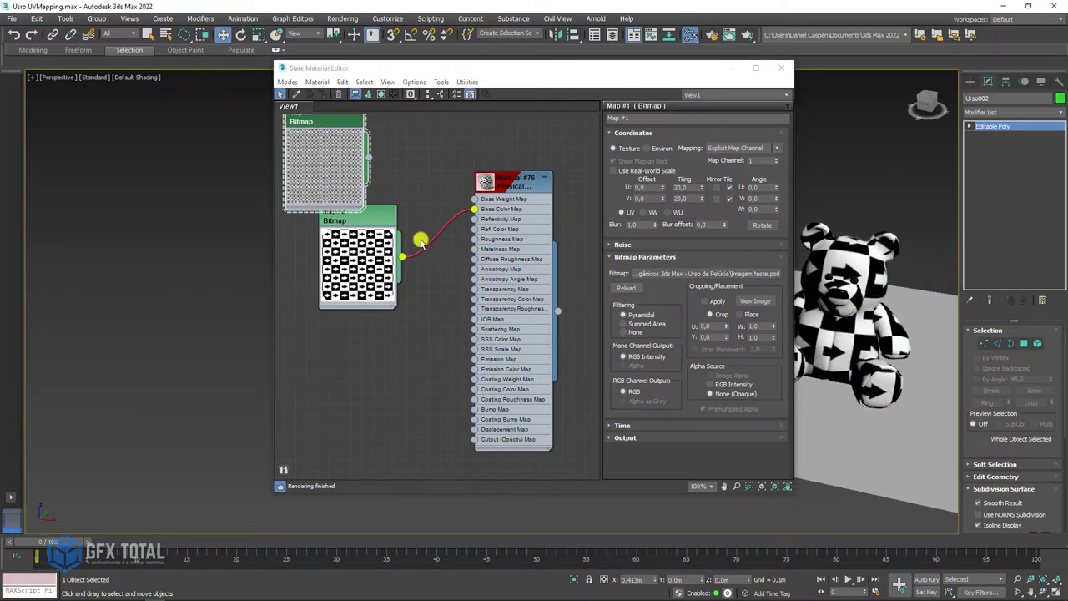
Step: Set Map #2's Coordinates Tiling to 20 in both U and V
double_click(378, 226)
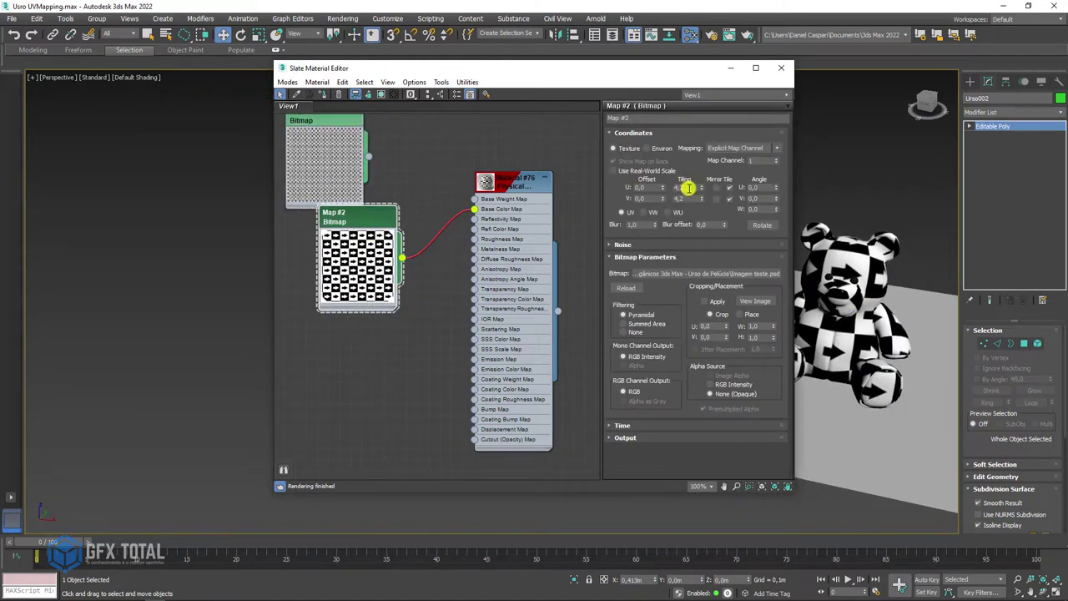
double_click(689, 188)
key("Tab")
type("20")
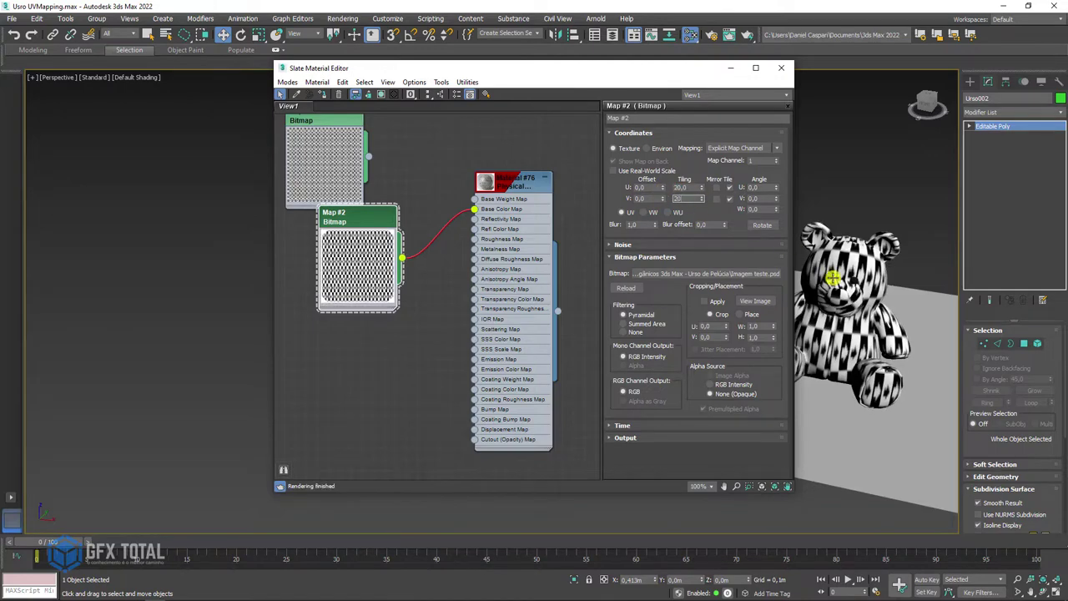
key("Return")
Step: Move the Slate Material Editor aside to reveal the teddy bears
scroll(860, 282, "up", 5)
scroll(859, 282, "down", 4)
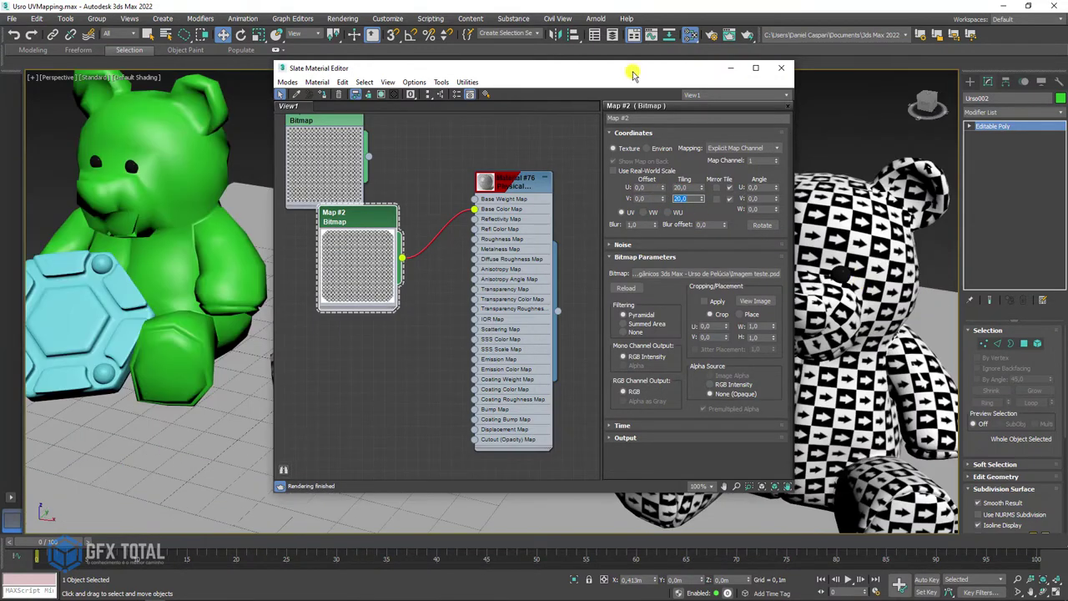
left_click_drag(632, 75, 349, 108)
middle_click_drag(746, 215, 704, 260, "alt")
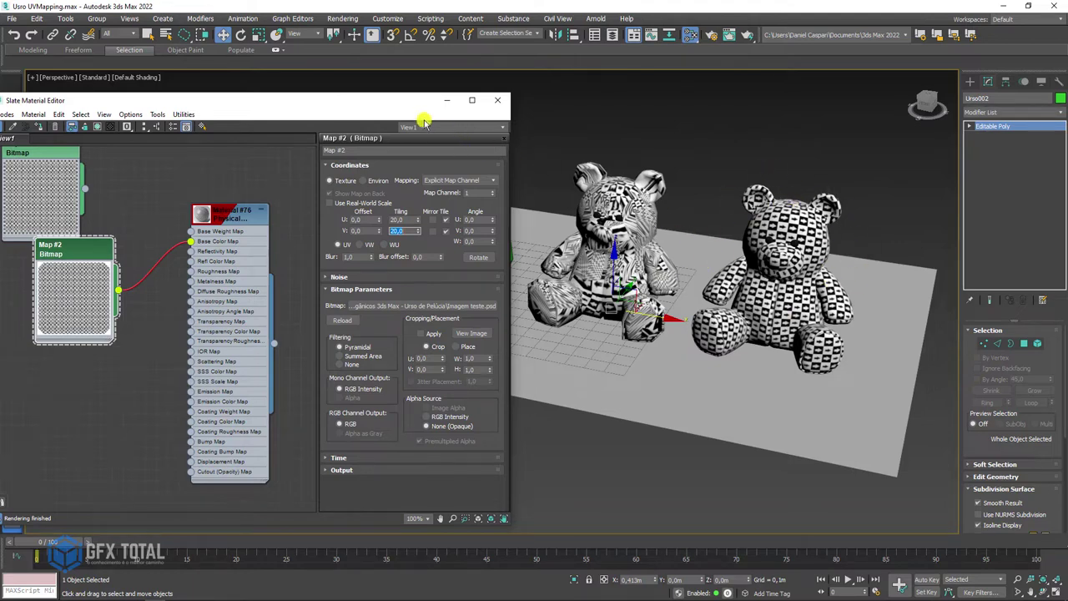
left_click_drag(409, 105, 372, 123)
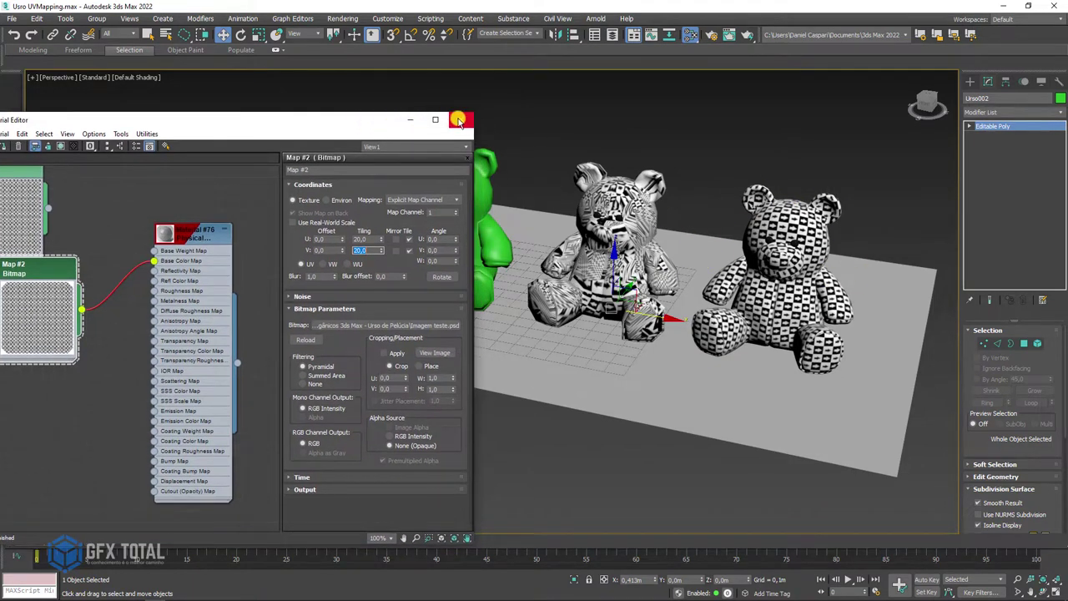
Step: Close the material editor, turn on Edged Faces with F4, and orbit toward the middle teddy
left_click(458, 121)
key("F4")
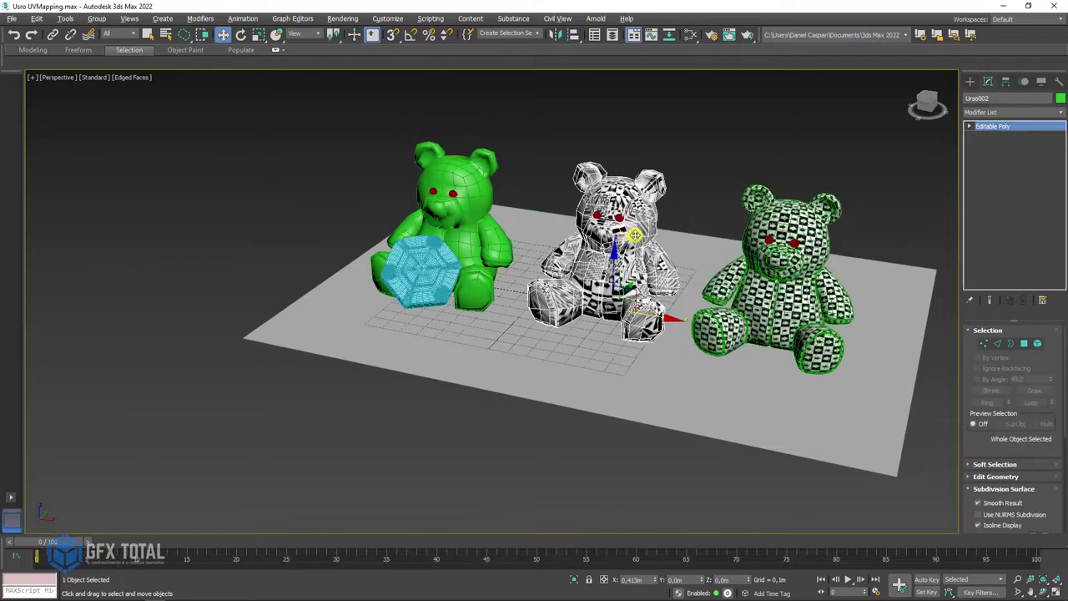
scroll(634, 236, "up", 5)
middle_click_drag(635, 236, 540, 263, "alt")
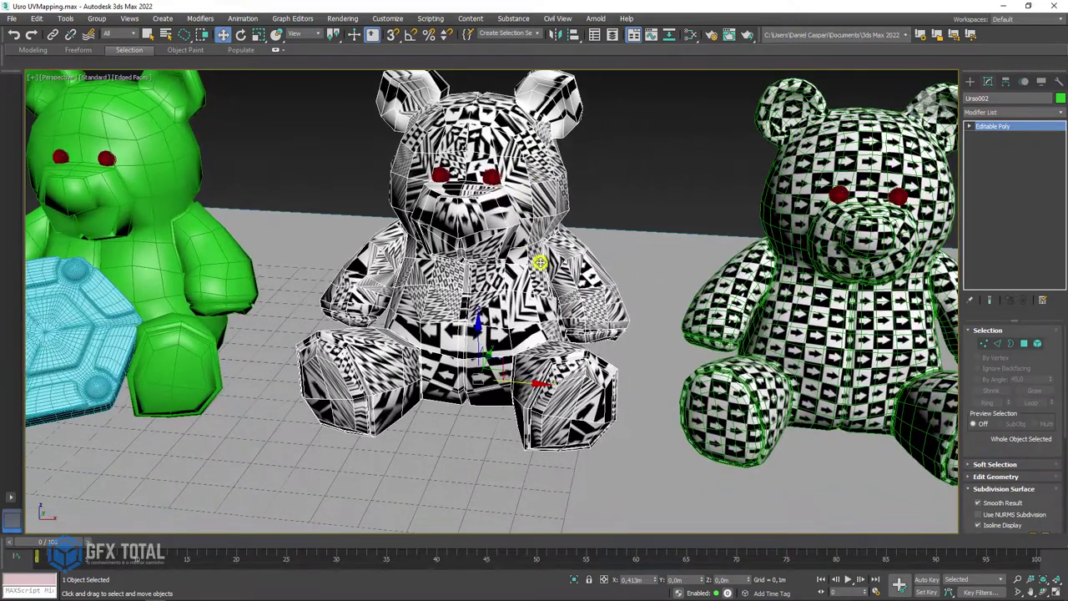
Step: Isolate the checkered teddy and orbit it to a three-quarter view
left_click(575, 579)
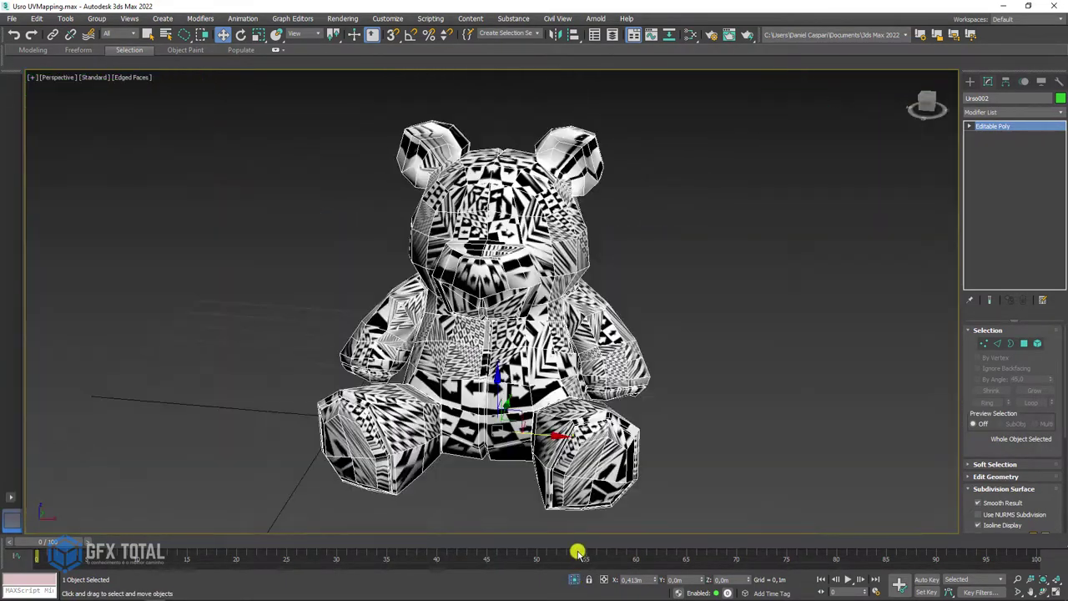
mouse_move(584, 325)
middle_mouse_down("alt")
mouse_move(598, 292)
mouse_move(581, 332)
middle_mouse_up("alt")
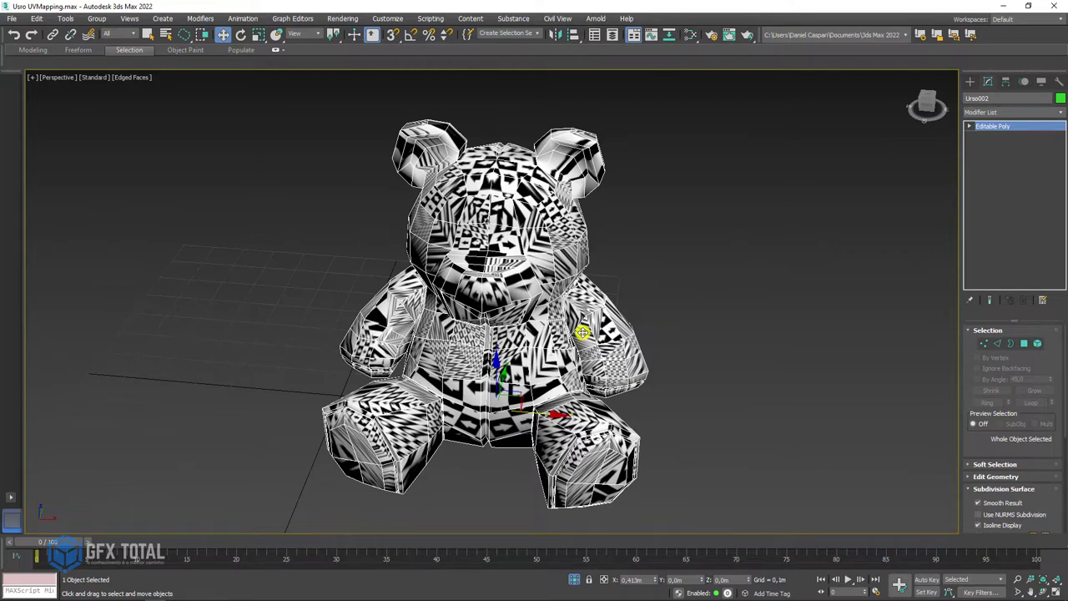
middle_click_drag(628, 343, 644, 349, "alt")
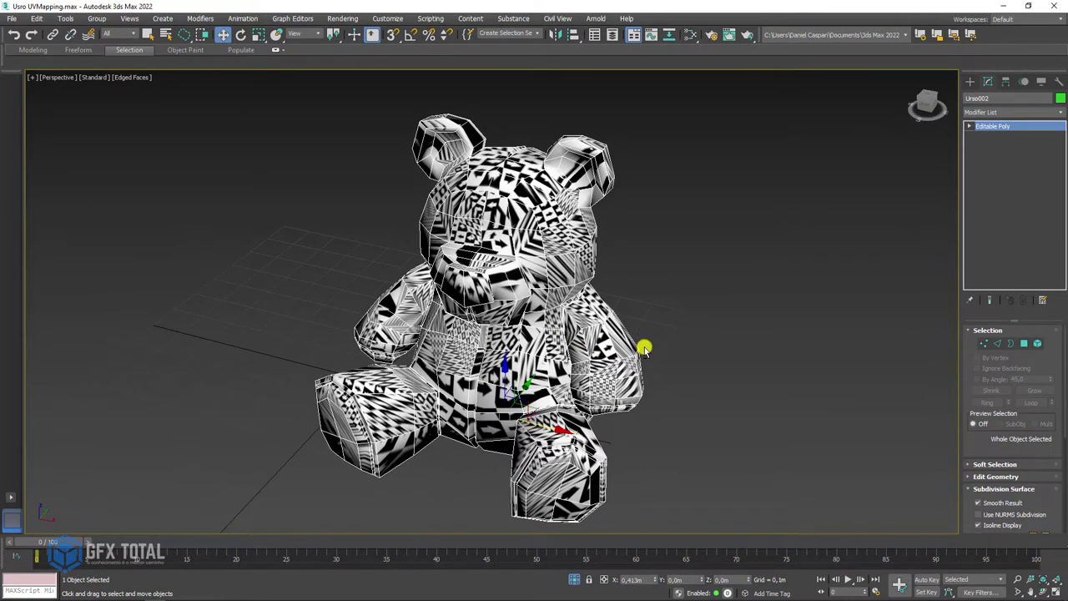
Step: Apply Unwrap UVW from the Modifier List on top of the bear's Editable Poly
left_click(1062, 115)
left_click_drag(1061, 125, 1058, 437)
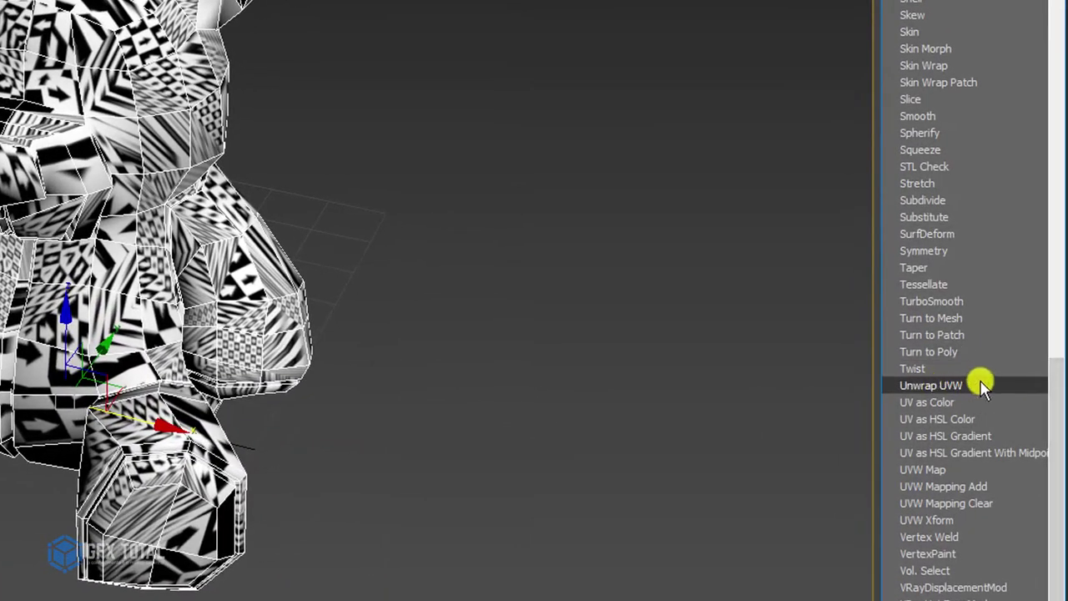
left_click(952, 385)
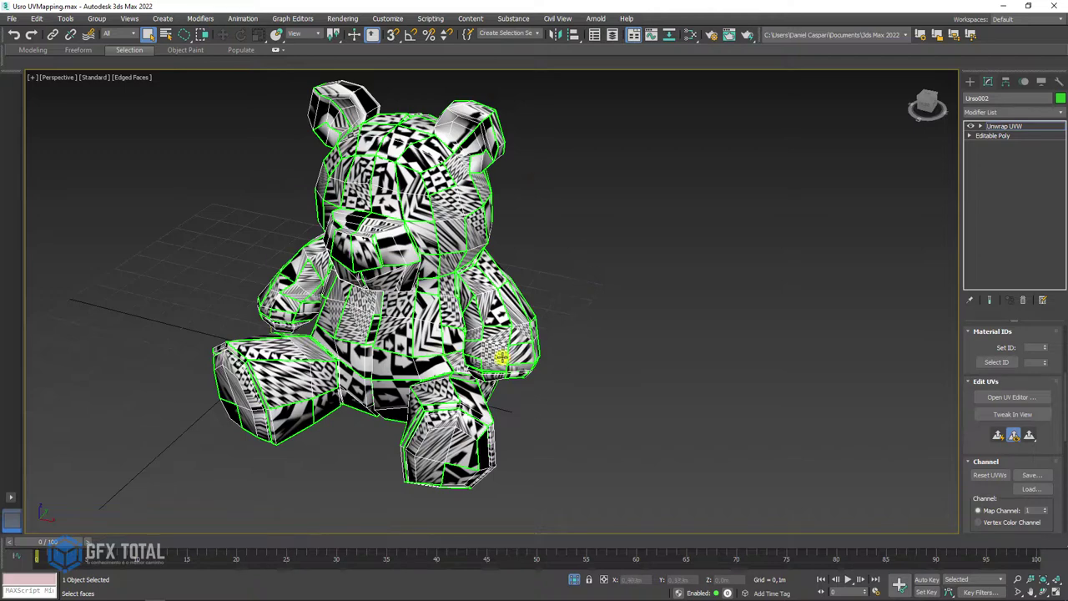
Step: Open the Edit UVWs editor and move it right so the teddy stays visible
left_click(1005, 397)
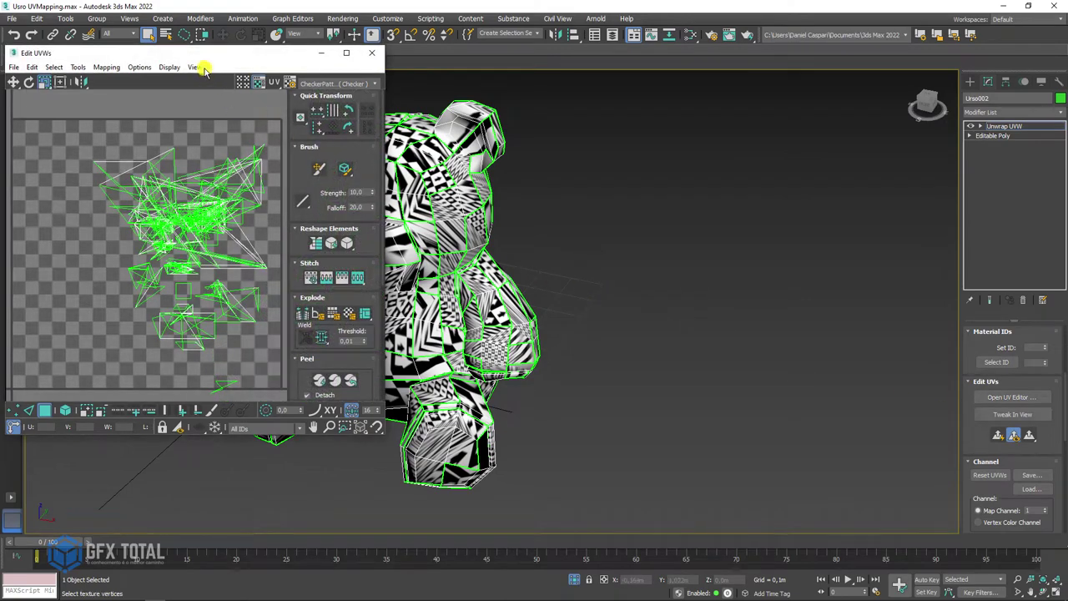
left_click_drag(199, 57, 765, 89)
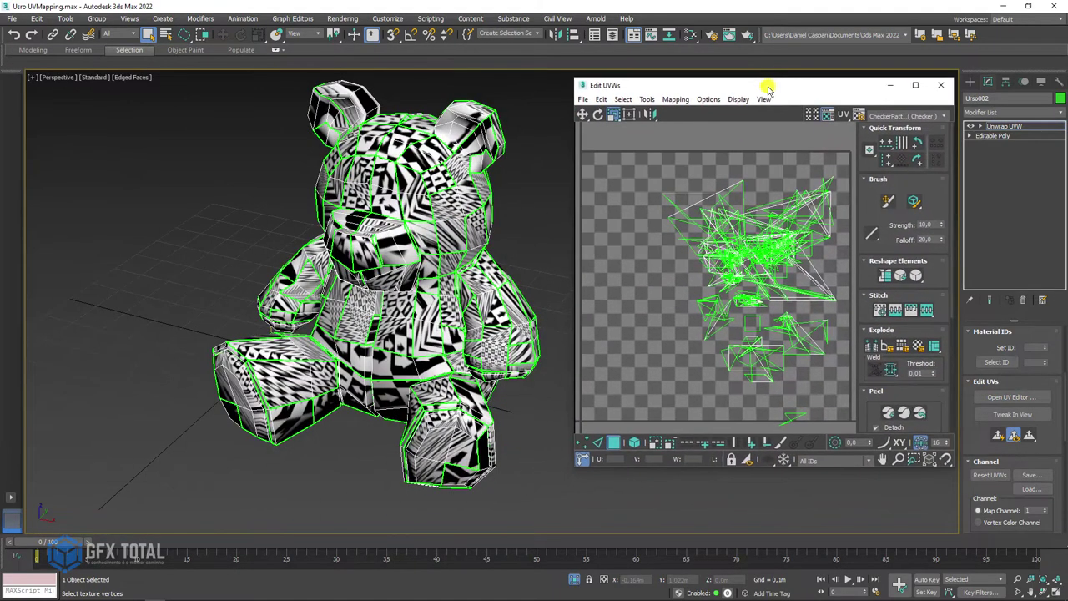
mouse_move(493, 185)
middle_mouse_down("alt")
mouse_move(453, 250)
mouse_move(377, 222)
mouse_move(401, 237)
middle_mouse_up("alt")
scroll(695, 263, "down", 3)
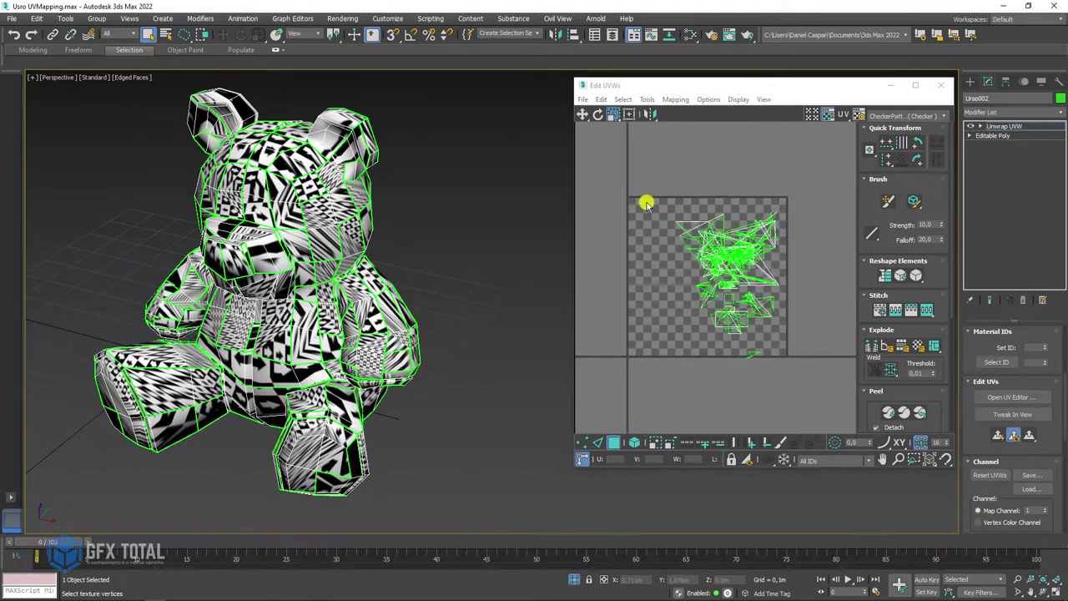
Step: Marquee-select all of the teddy's tangled UVs in the editor
mouse_move(627, 171)
left_mouse_down()
mouse_move(735, 307)
mouse_move(809, 376)
left_mouse_up()
left_click_drag(581, 170, 841, 489)
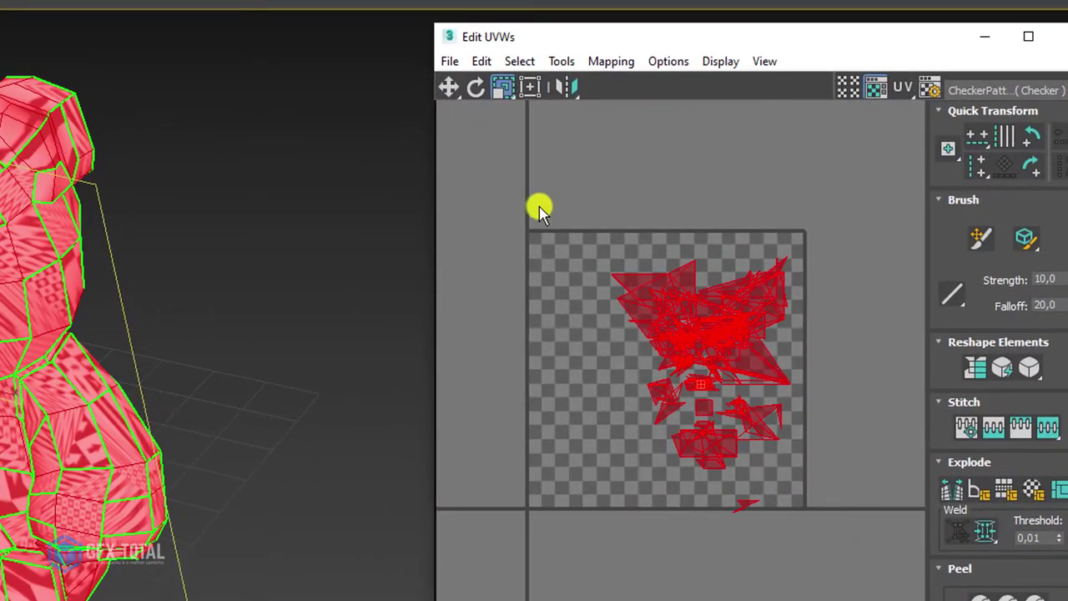
left_click_drag(526, 195, 885, 576)
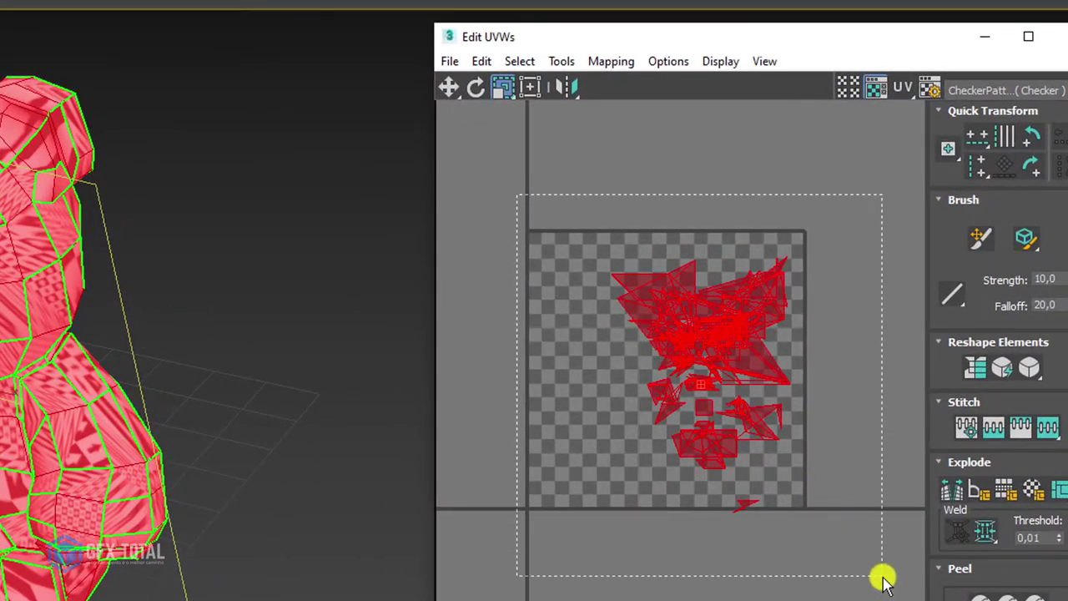
Step: Apply Flatten Mapping with default settings to the teddy's UVs, then clear the selection
left_click(612, 63)
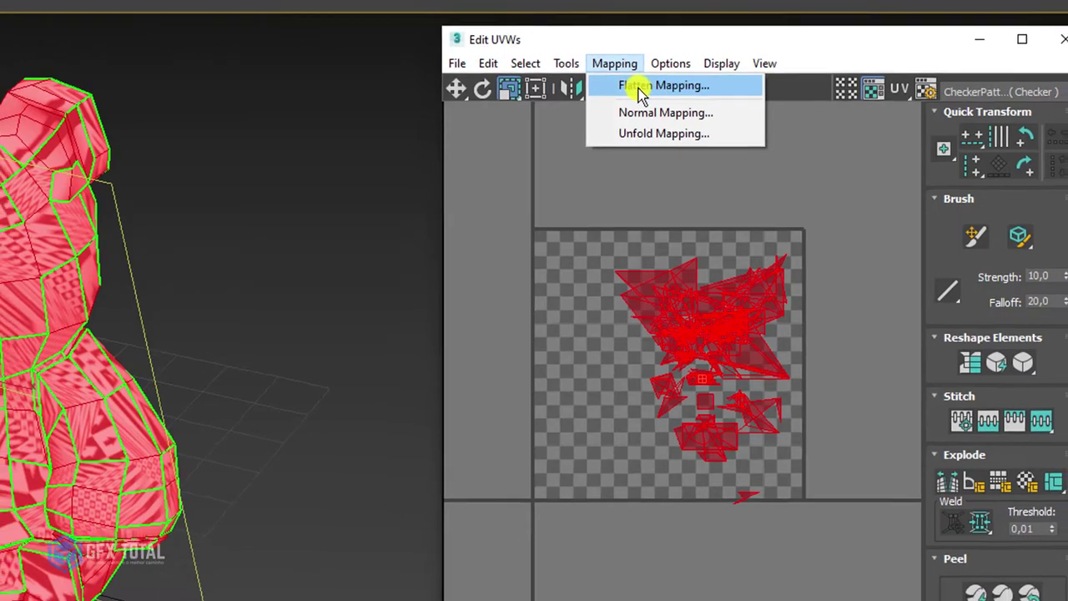
left_click(637, 86)
left_click(459, 136)
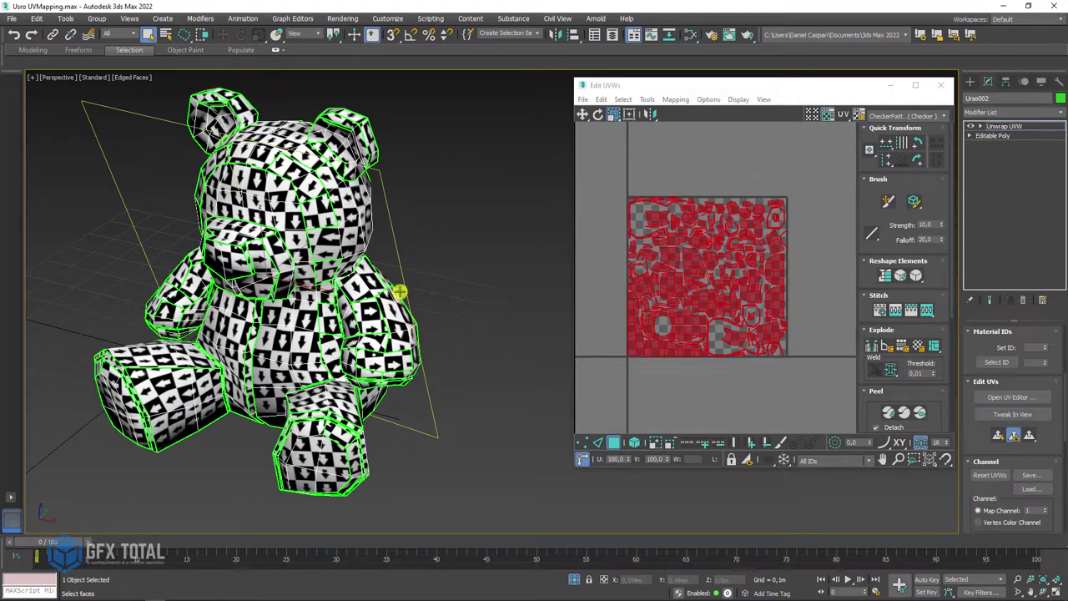
left_click(434, 257)
middle_click_drag(432, 253, 406, 260, "alt")
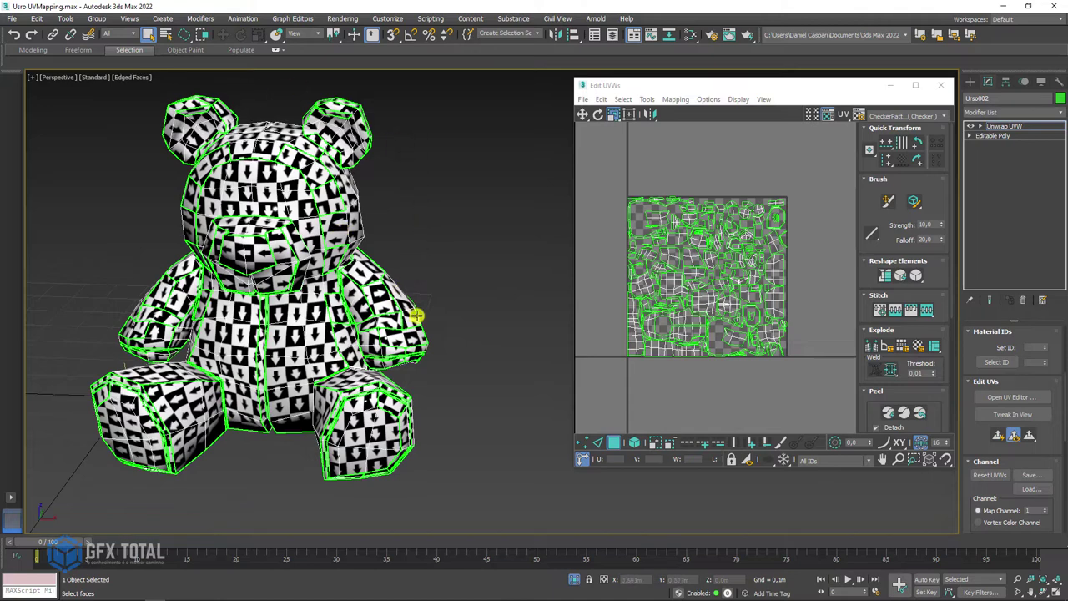
left_click_drag(971, 431, 981, 83)
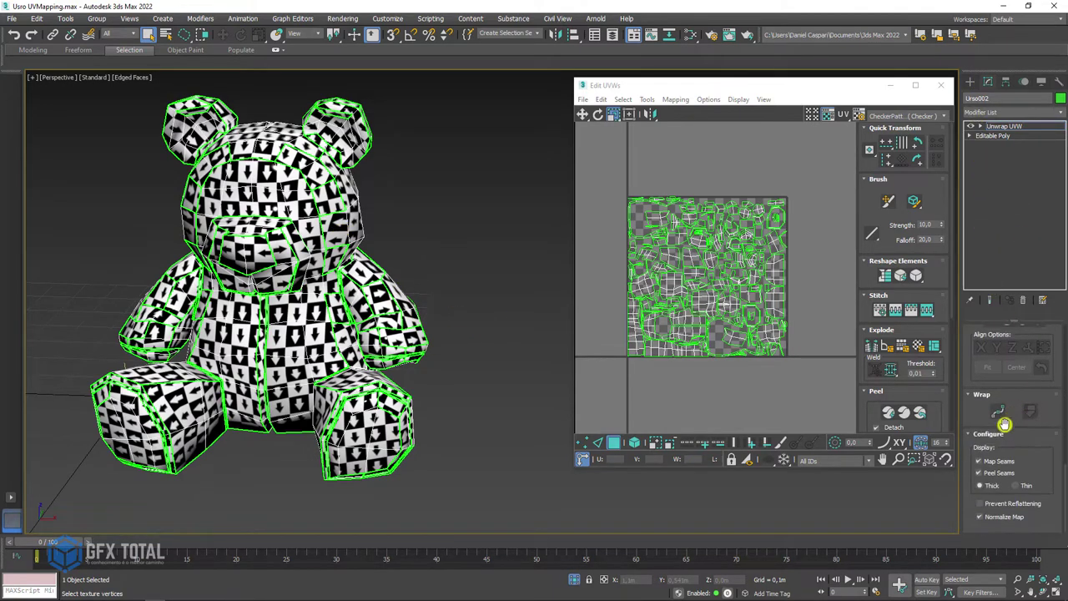
Step: Turn off Map Seams display and zoom around the flattened teddy
left_click(982, 460)
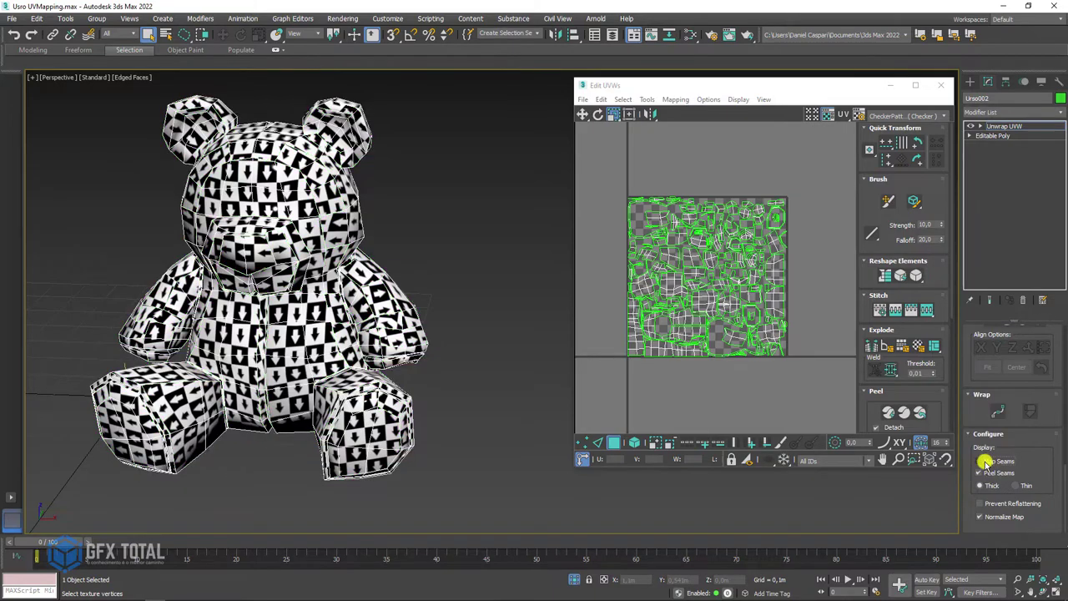
scroll(346, 282, "up", 5)
scroll(423, 375, "down", 2)
scroll(424, 375, "down", 2)
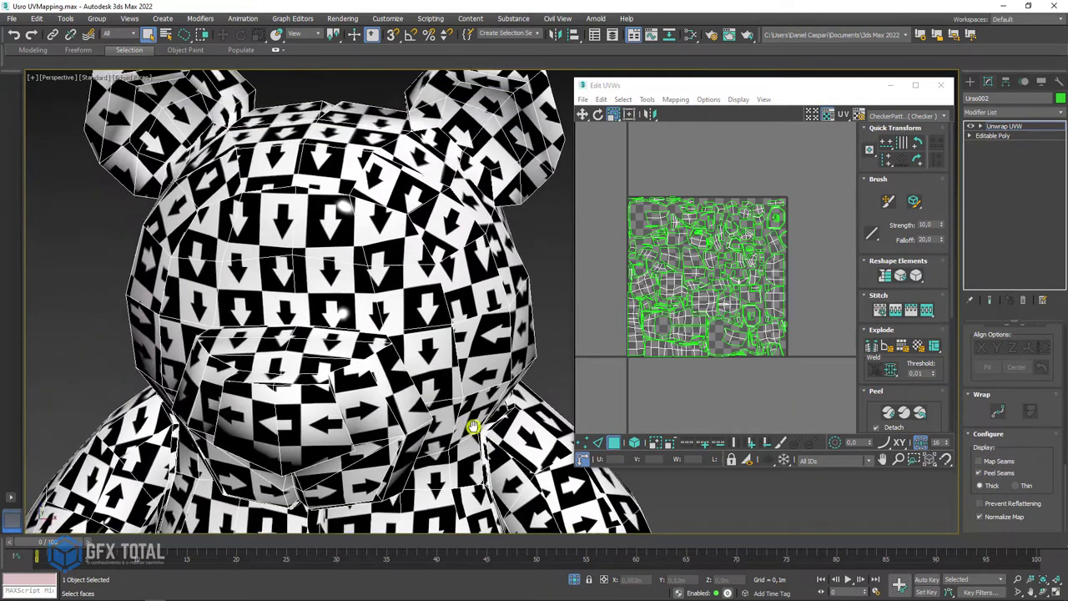
scroll(423, 378, "down", 2)
scroll(422, 383, "down", 2)
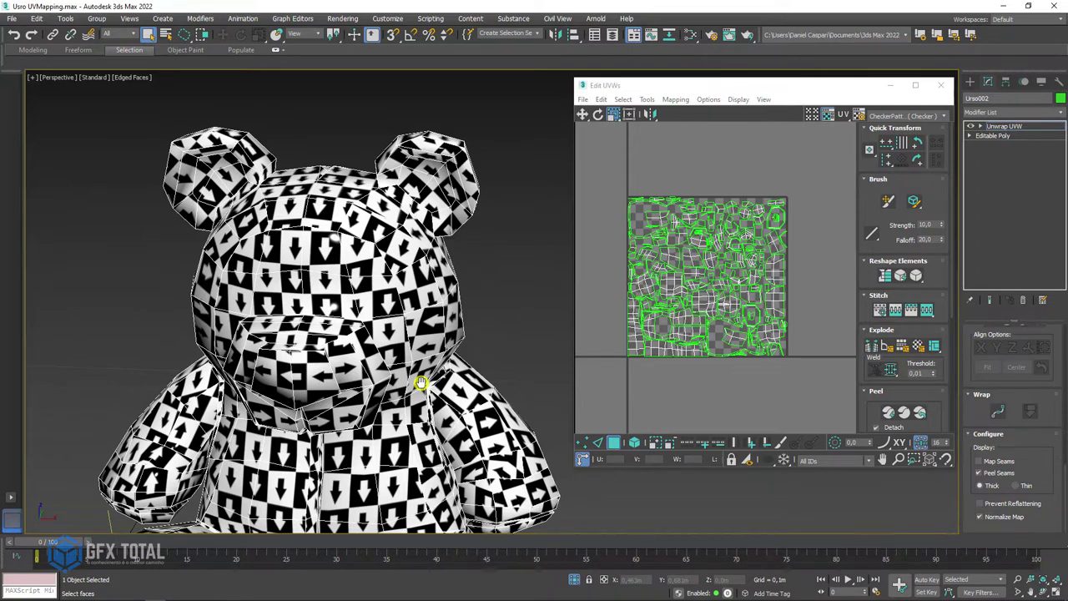
scroll(401, 385, "down", 4)
scroll(298, 374, "down", 1)
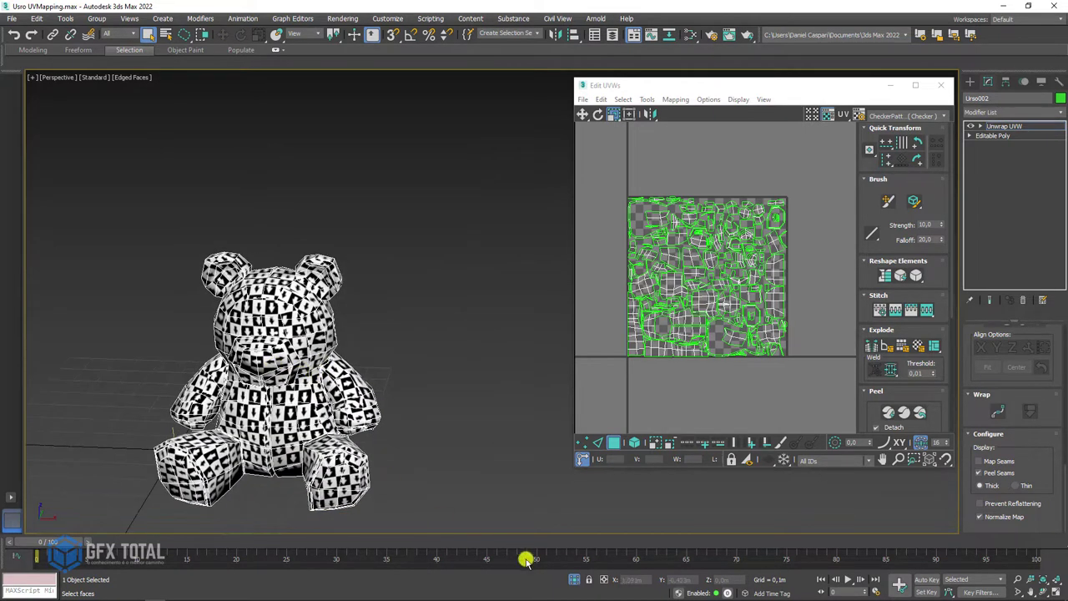
scroll(493, 370, "down", 3)
scroll(375, 334, "up", 1)
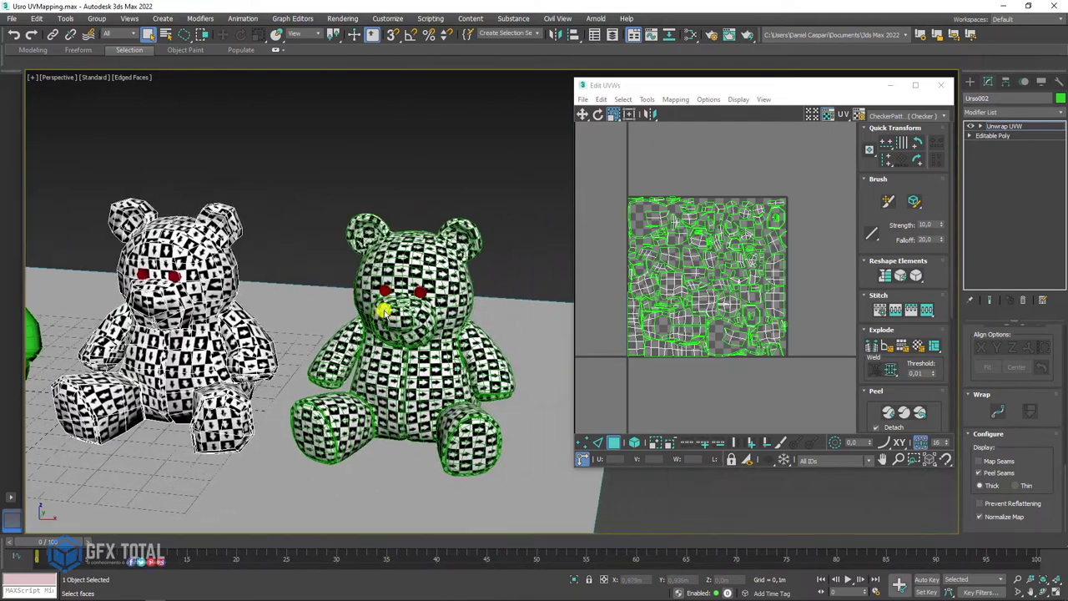
scroll(381, 317, "up", 4)
Step: Isolate the checker-textured teddy with Alt+Q and zoom in on its head
mouse_move(417, 311)
middle_mouse_down("alt")
mouse_move(281, 346)
mouse_move(248, 248)
middle_mouse_up("alt")
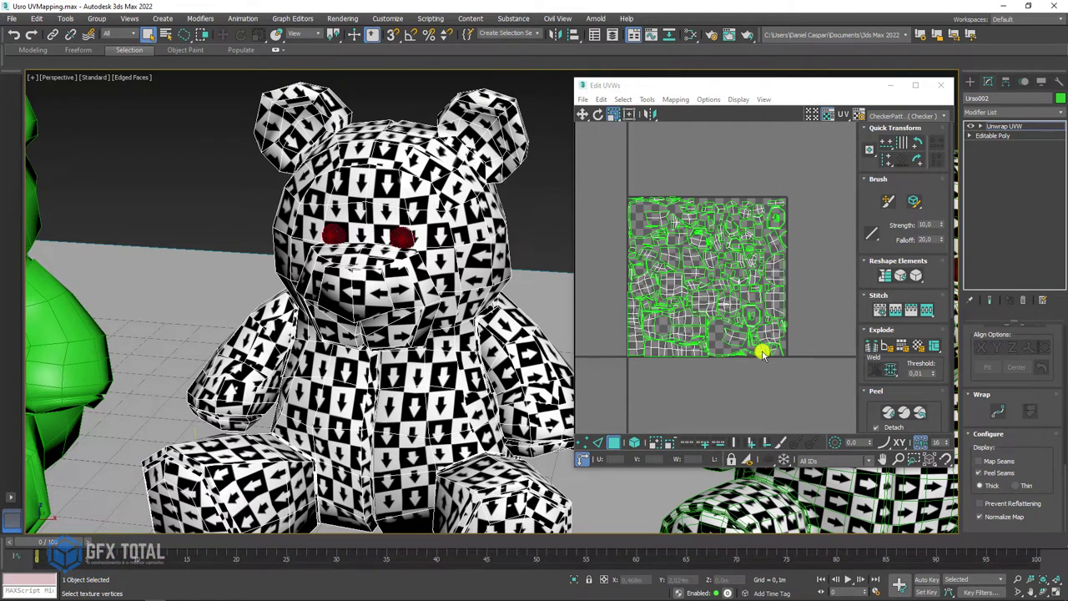
scroll(505, 300, "down", 1)
scroll(484, 291, "down", 1)
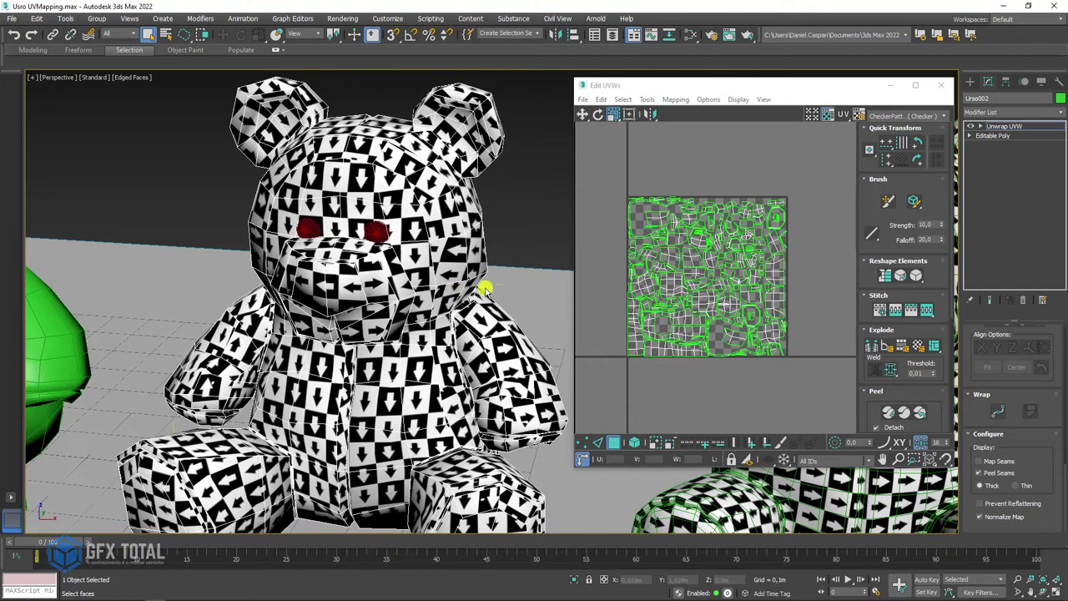
scroll(464, 287, "down", 3)
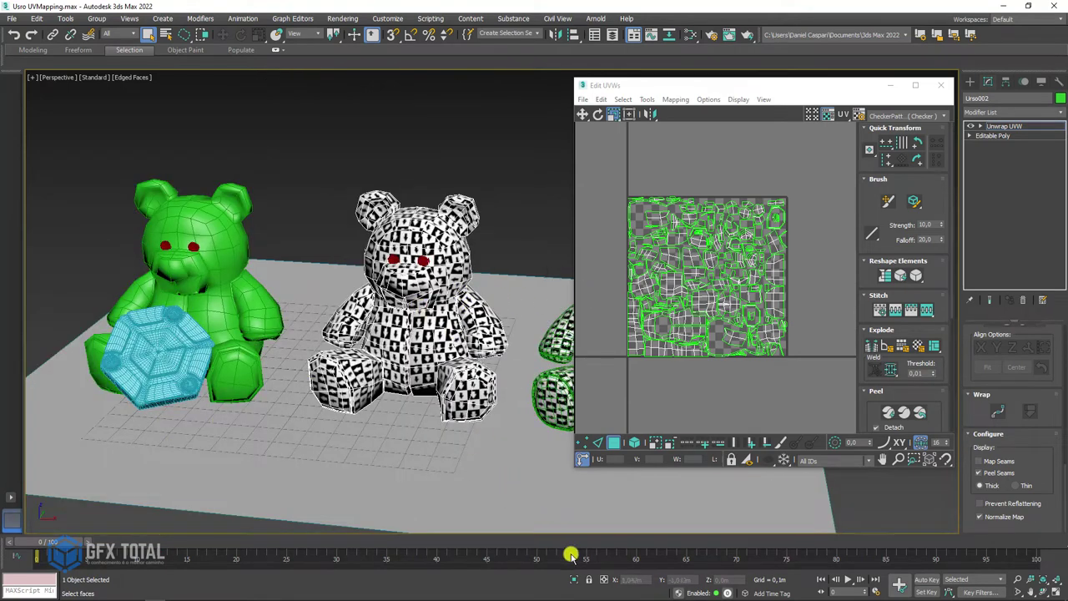
key("alt+q")
scroll(420, 303, "up", 2)
scroll(482, 303, "up", 2)
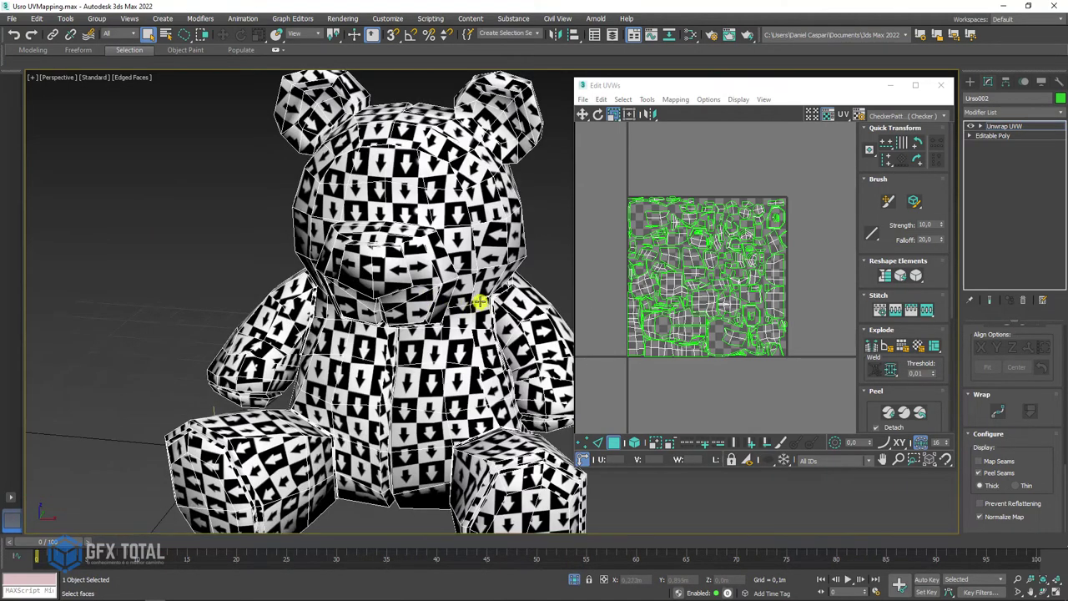
scroll(518, 260, "up", 2)
Step: Select all UVs and apply Normal Mapping with Back/Front Mapping projection
left_click_drag(602, 161, 829, 378)
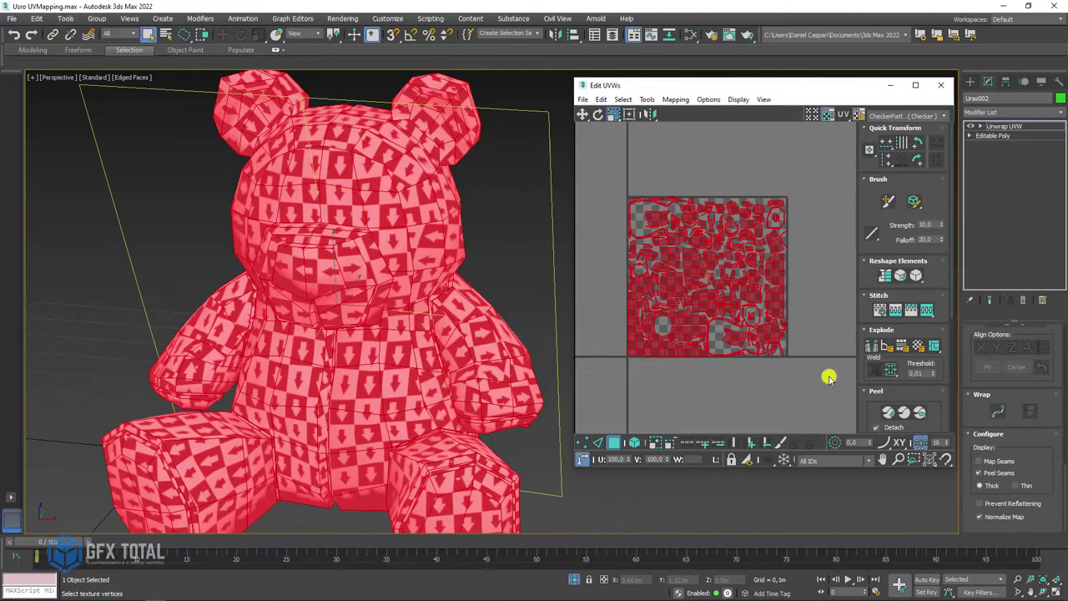
left_click(675, 99)
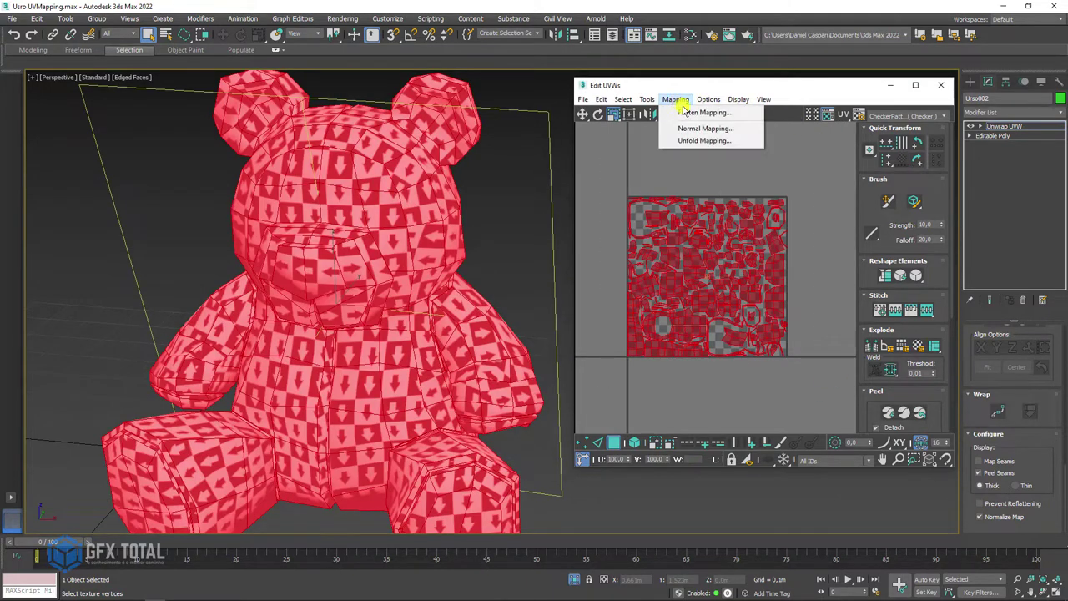
left_click(699, 129)
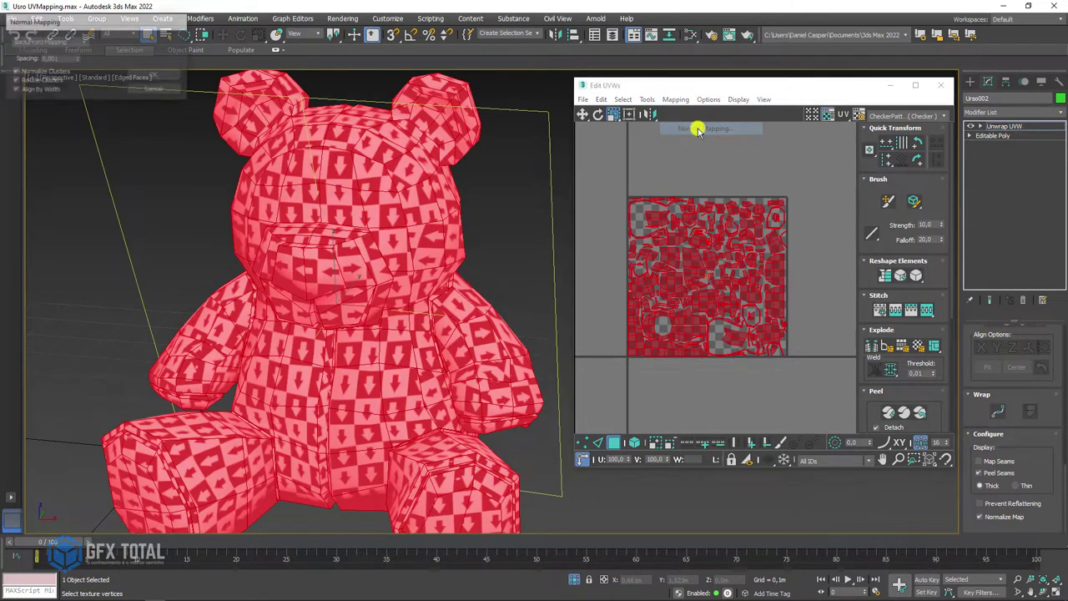
left_click_drag(123, 27, 708, 120)
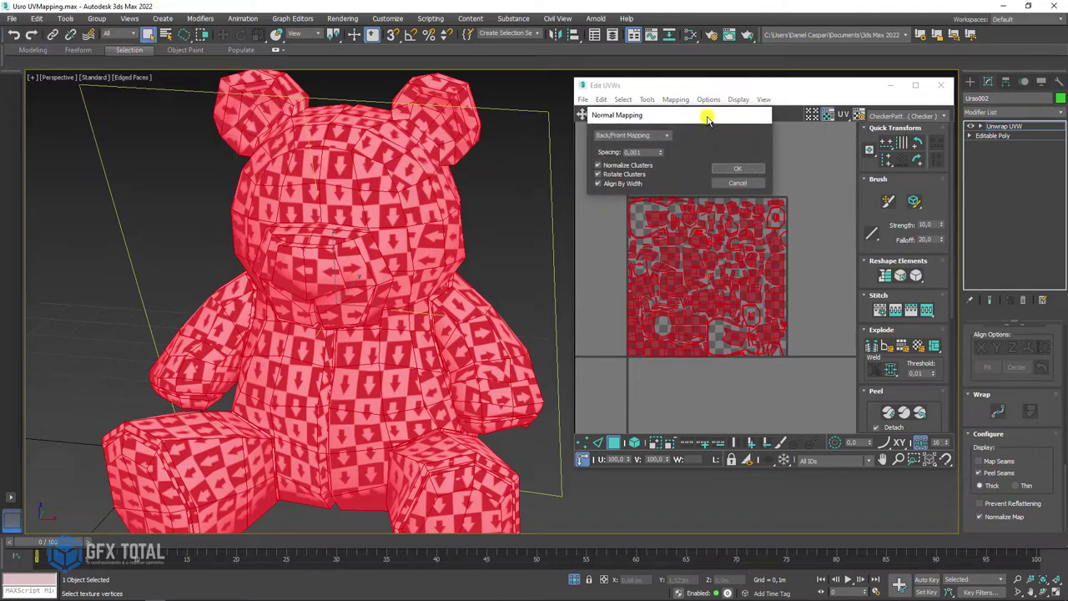
left_click(667, 136)
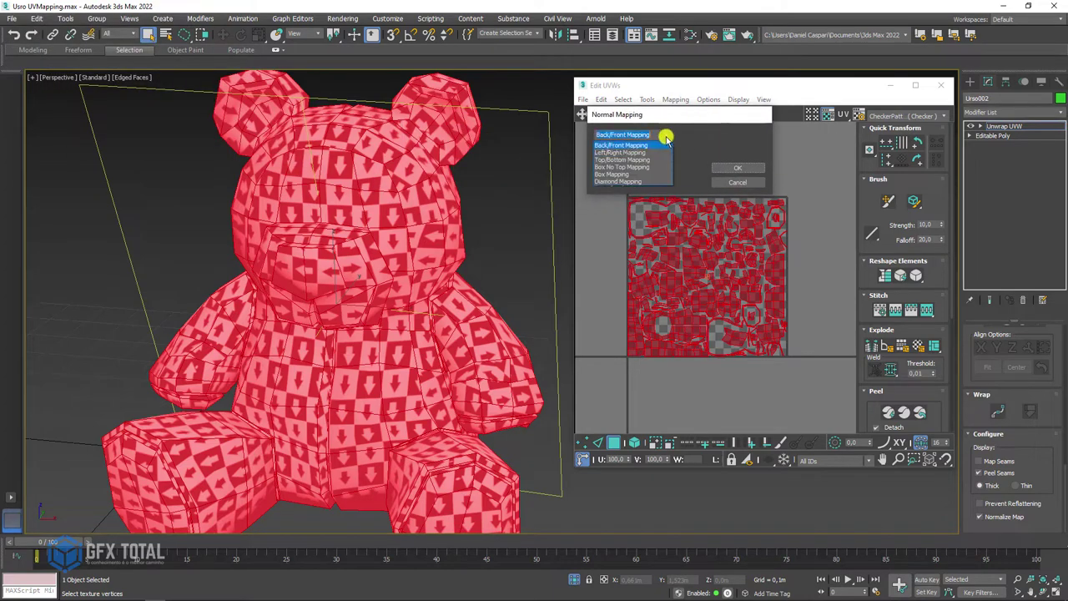
left_click(618, 146)
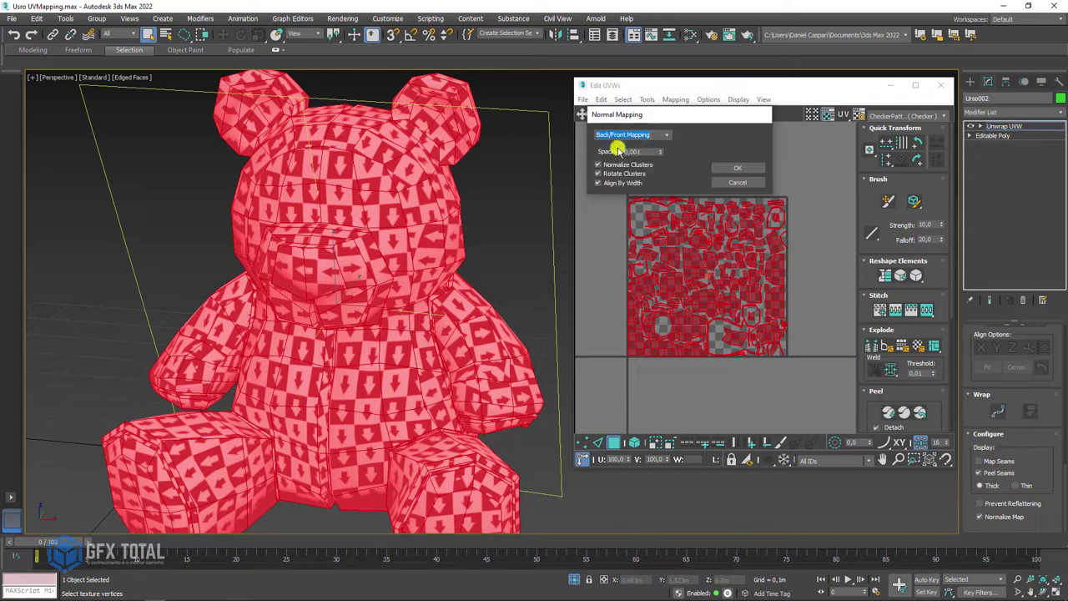
left_click(738, 169)
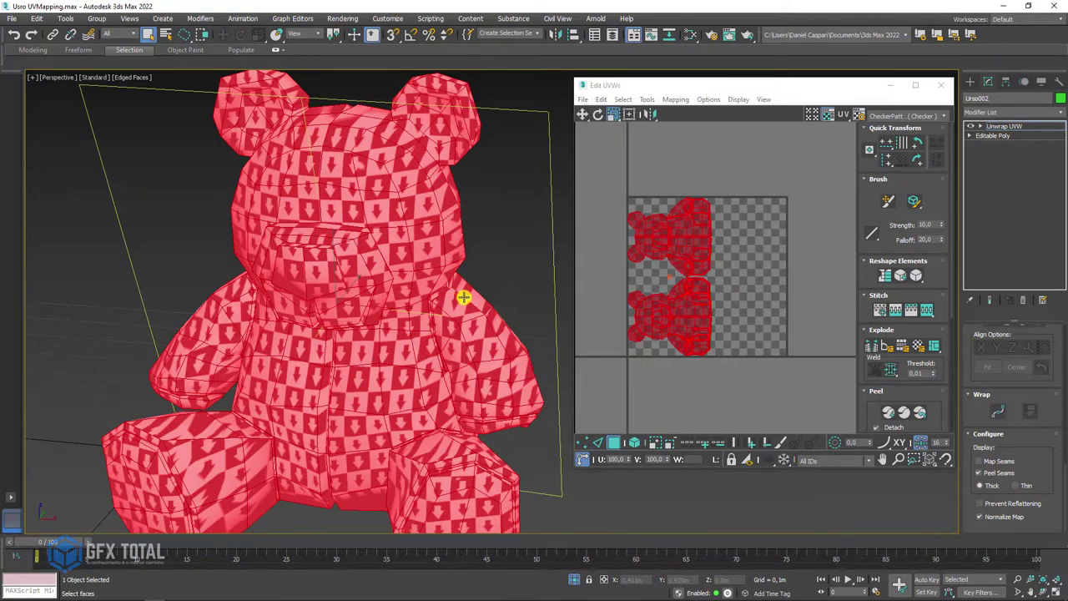
Step: Turn Map Seams display back on and orbit to inspect the front/back seams
mouse_move(526, 296)
middle_mouse_down("alt")
mouse_move(444, 291)
mouse_move(501, 289)
middle_mouse_up("alt")
mouse_move(507, 344)
middle_mouse_down("alt")
mouse_move(465, 226)
mouse_move(543, 243)
mouse_move(508, 270)
mouse_move(513, 341)
mouse_move(534, 346)
middle_mouse_up("alt")
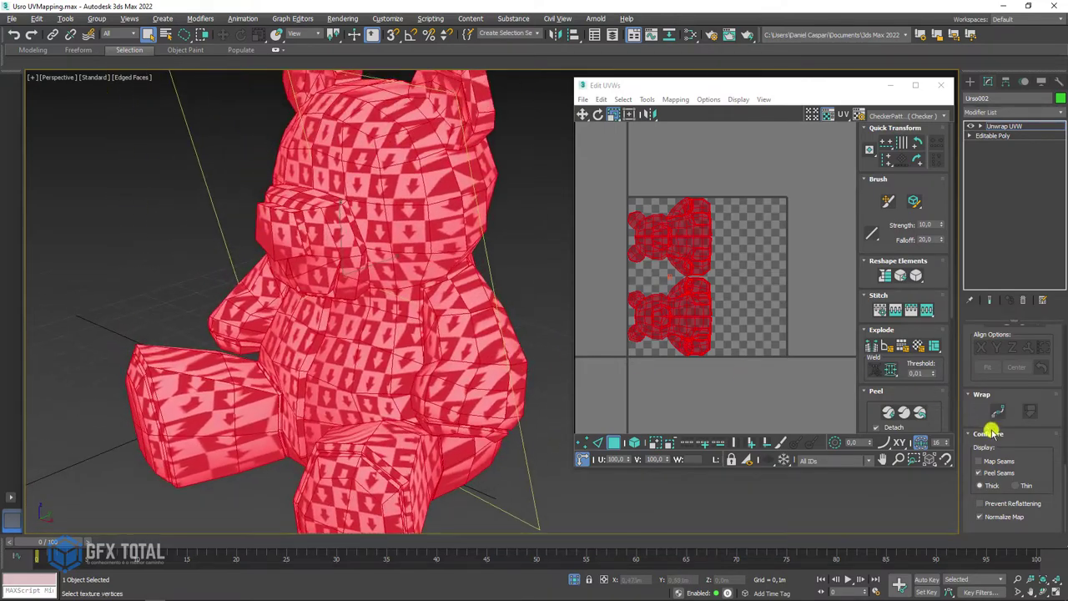
left_click(981, 461)
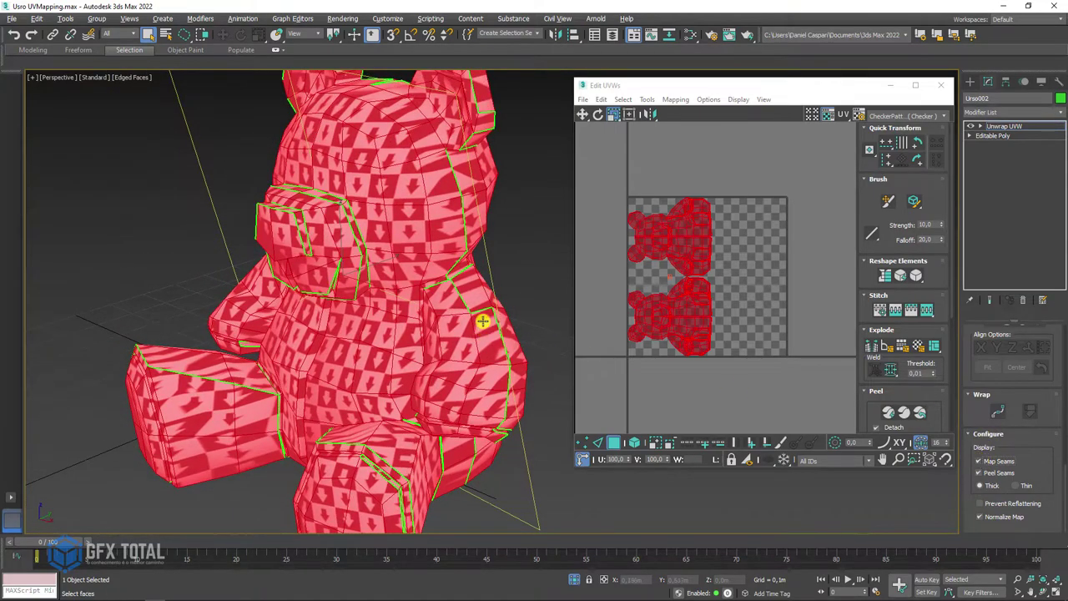
mouse_move(482, 321)
middle_mouse_down("alt")
mouse_move(412, 303)
mouse_move(413, 287)
mouse_move(477, 303)
middle_mouse_up("alt")
scroll(455, 271, "up", 3)
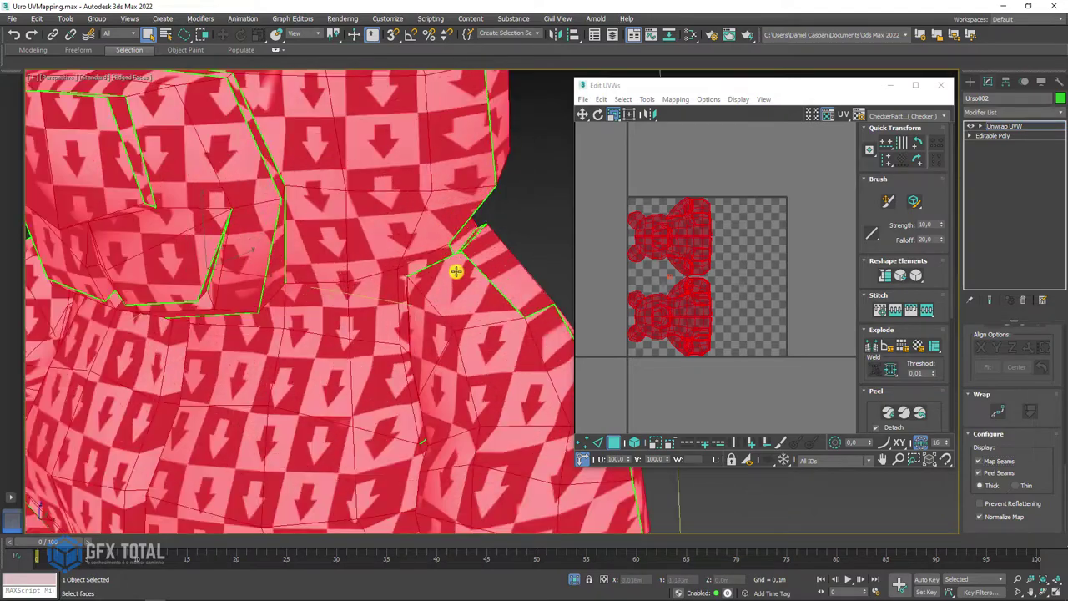
scroll(493, 231, "down", 5)
middle_click_drag(503, 234, 551, 242, "alt")
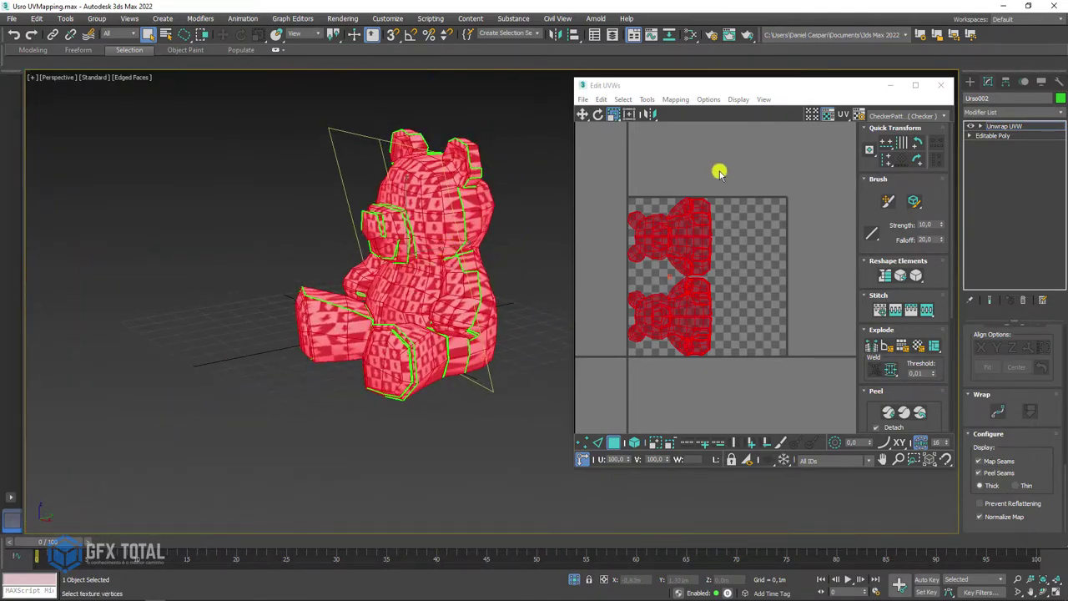
Step: Reapply Normal Mapping to the teddy's UVs using the Box Mapping projection
left_click(678, 99)
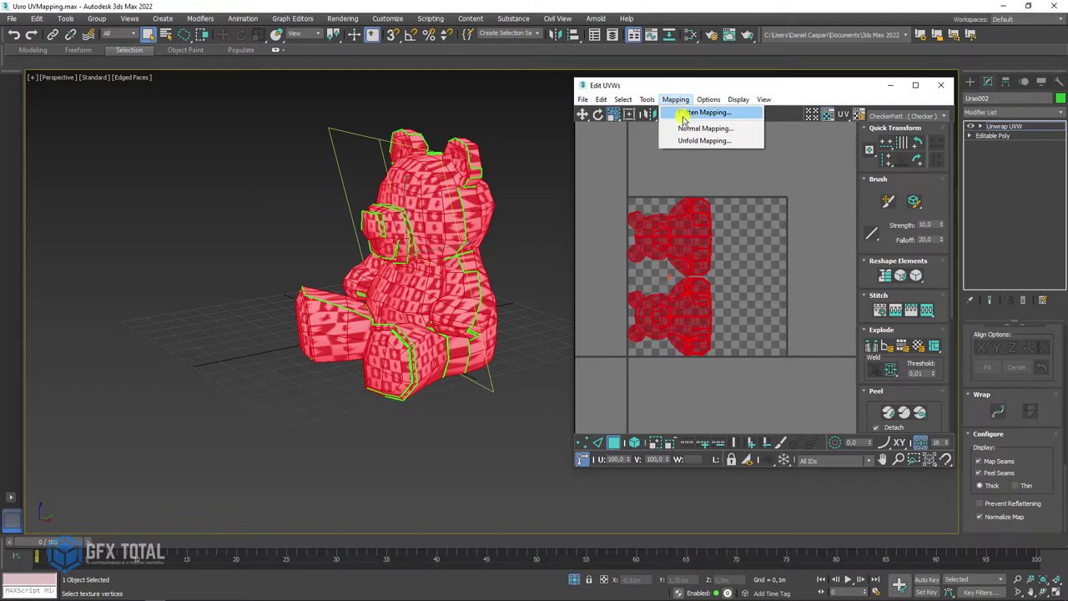
left_click(704, 129)
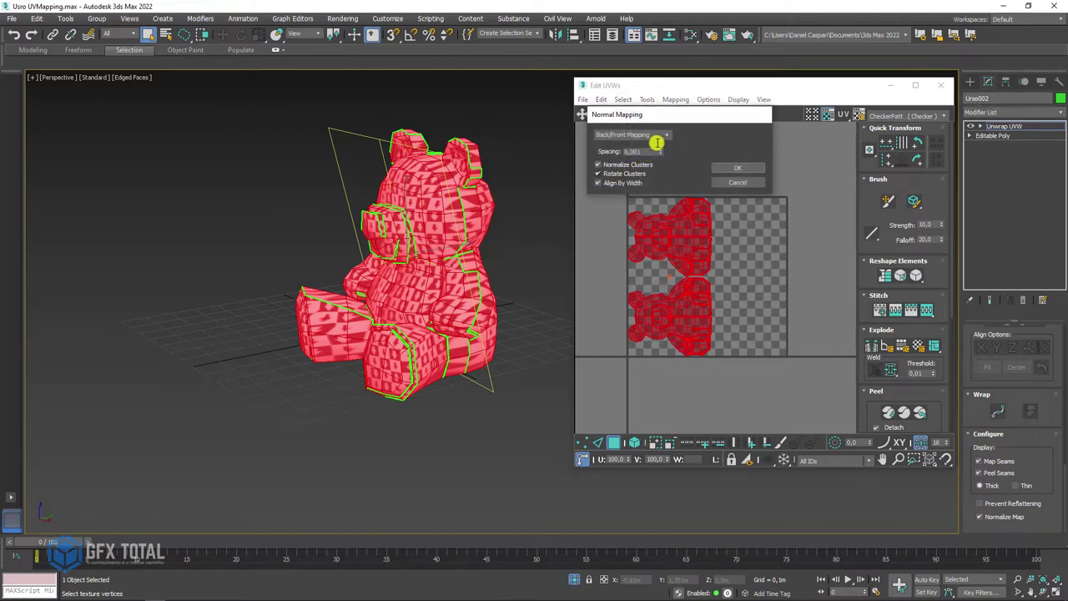
left_click(665, 135)
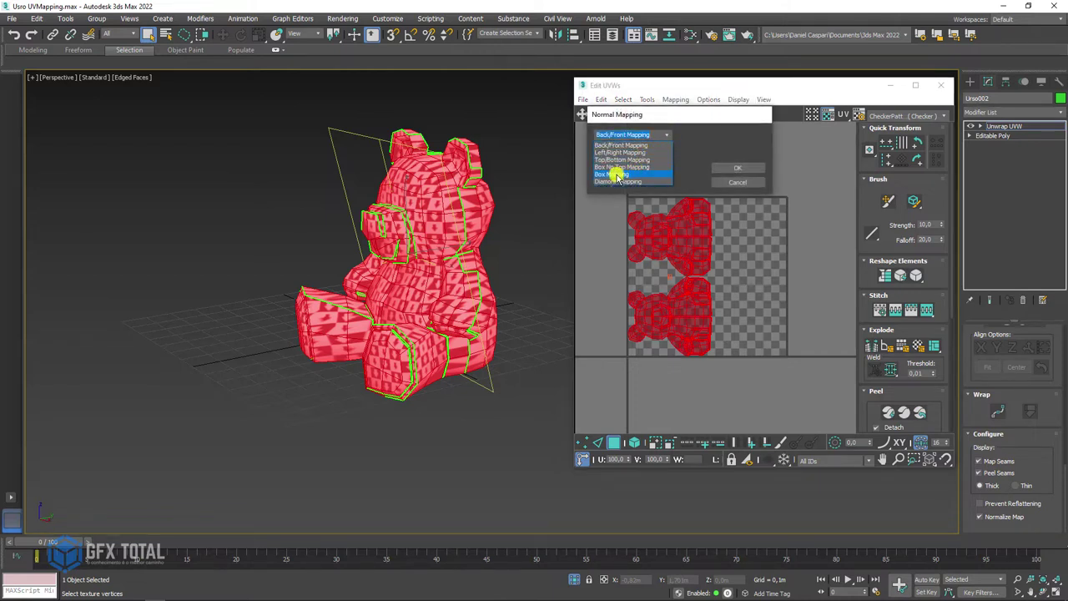
left_click(615, 174)
left_click(735, 167)
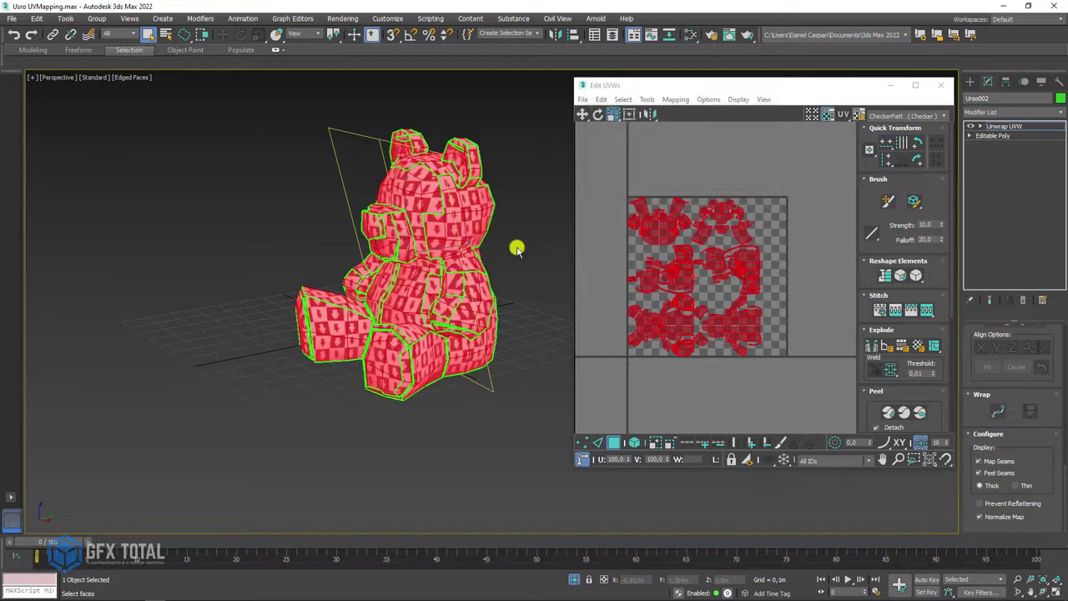
mouse_move(507, 250)
middle_mouse_down("alt")
mouse_move(579, 233)
mouse_move(535, 186)
mouse_move(472, 209)
mouse_move(449, 262)
mouse_move(553, 295)
mouse_move(587, 279)
mouse_move(532, 241)
mouse_move(492, 256)
middle_mouse_up("alt")
Step: Minimize Edit UVWs and add a UVW Map modifier set to Box projection
left_click(885, 86)
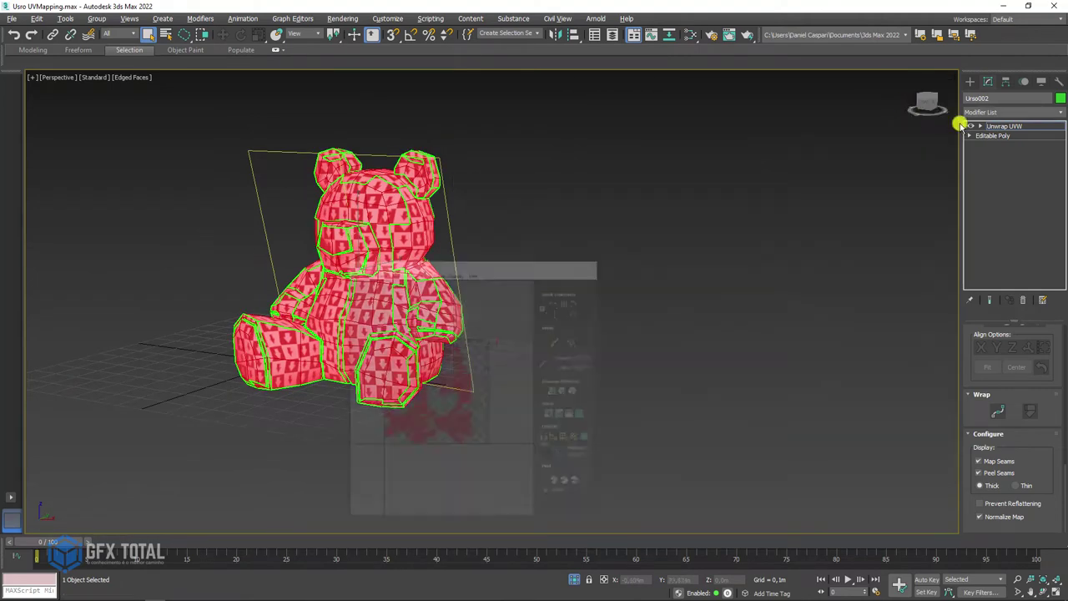
left_click(1061, 112)
mouse_move(1065, 191)
left_mouse_down()
mouse_move(1062, 370)
mouse_move(1040, 479)
left_mouse_up()
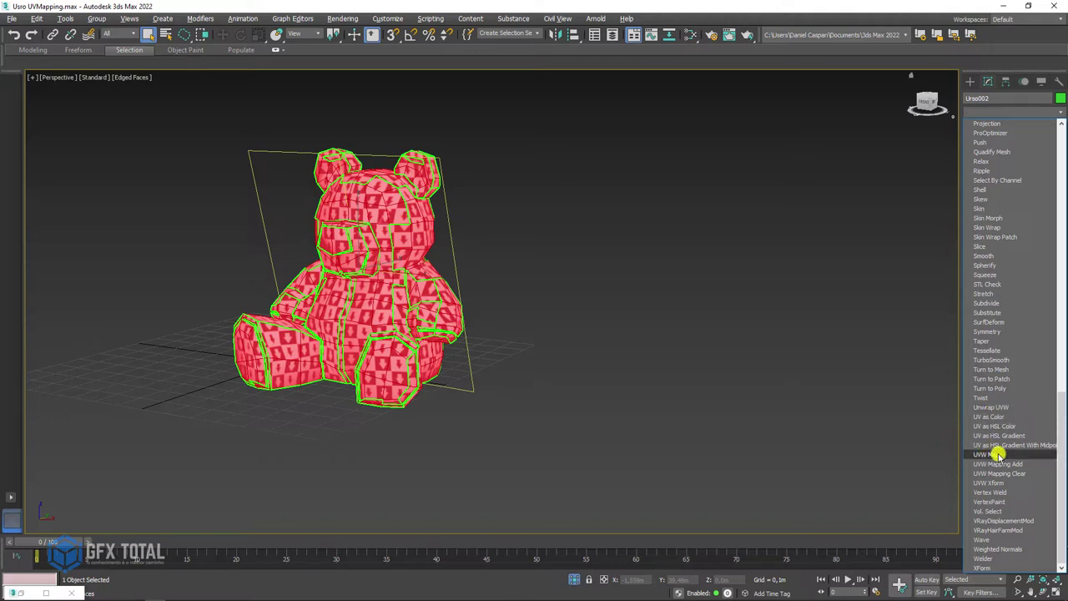
left_click(999, 455)
mouse_move(977, 405)
left_mouse_down()
mouse_move(978, 538)
mouse_move(1000, 405)
left_mouse_up()
left_click(996, 394)
middle_click_drag(590, 275, 518, 278, "alt")
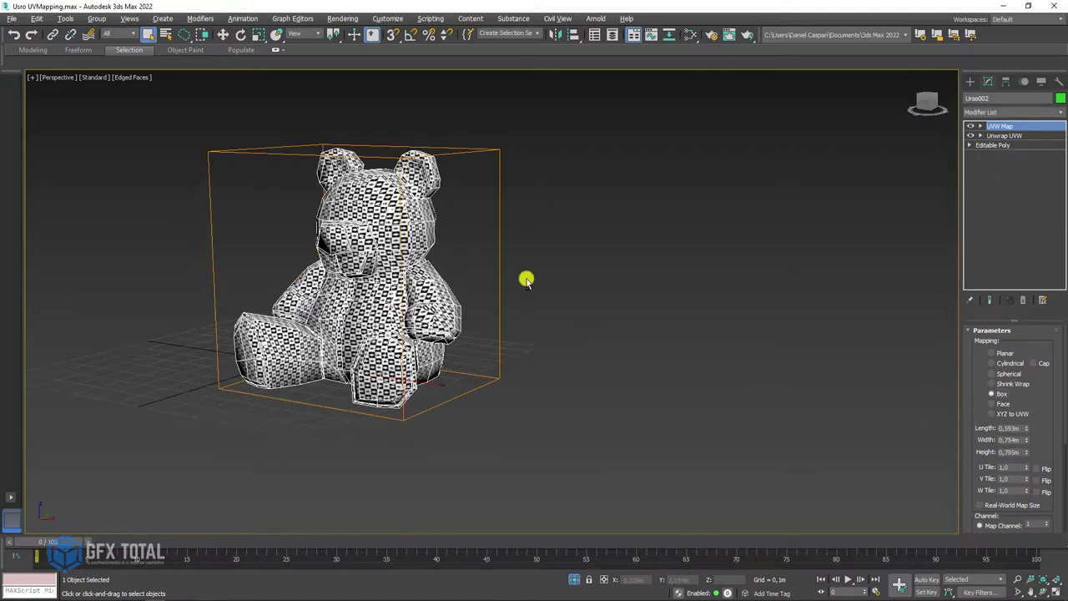
Step: Scale the UVW Map gizmo larger and shift it, then delete the UVW Map modifier
left_click(981, 126)
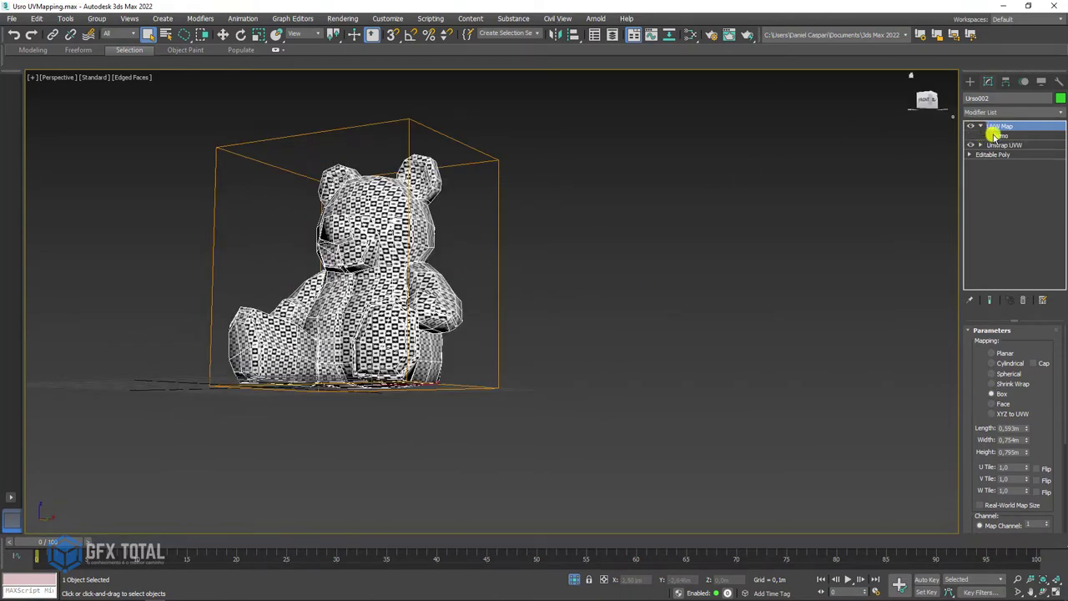
left_click(1001, 135)
middle_click_drag(656, 226, 410, 279, "alt")
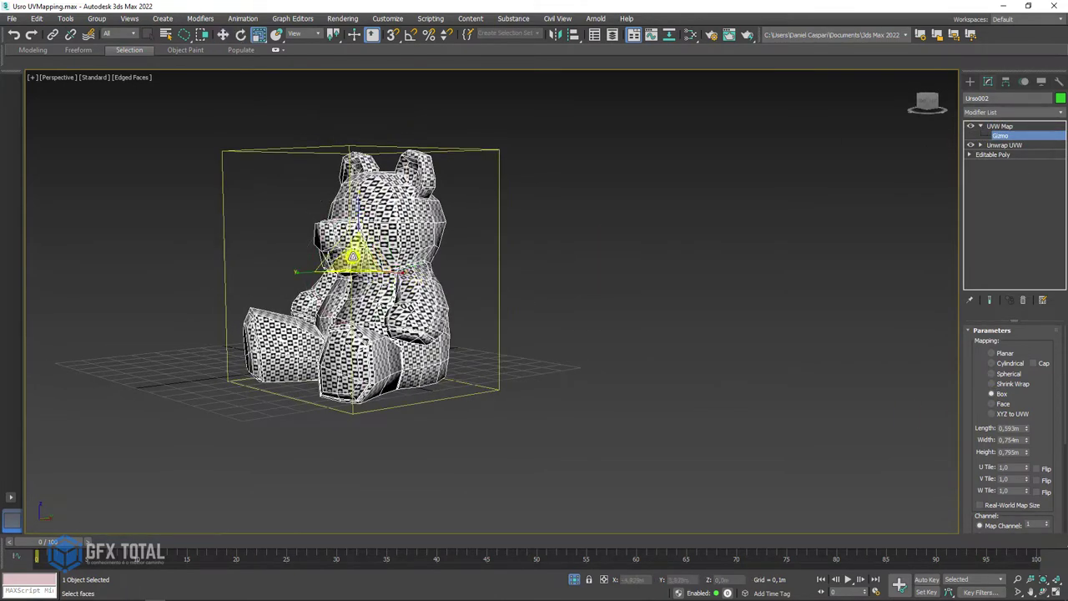
left_click_drag(353, 259, 353, 209)
key("w")
mouse_move(359, 250)
left_mouse_down()
mouse_move(299, 254)
mouse_move(409, 310)
mouse_move(399, 292)
left_mouse_up()
left_click(1000, 126)
left_click(1025, 299)
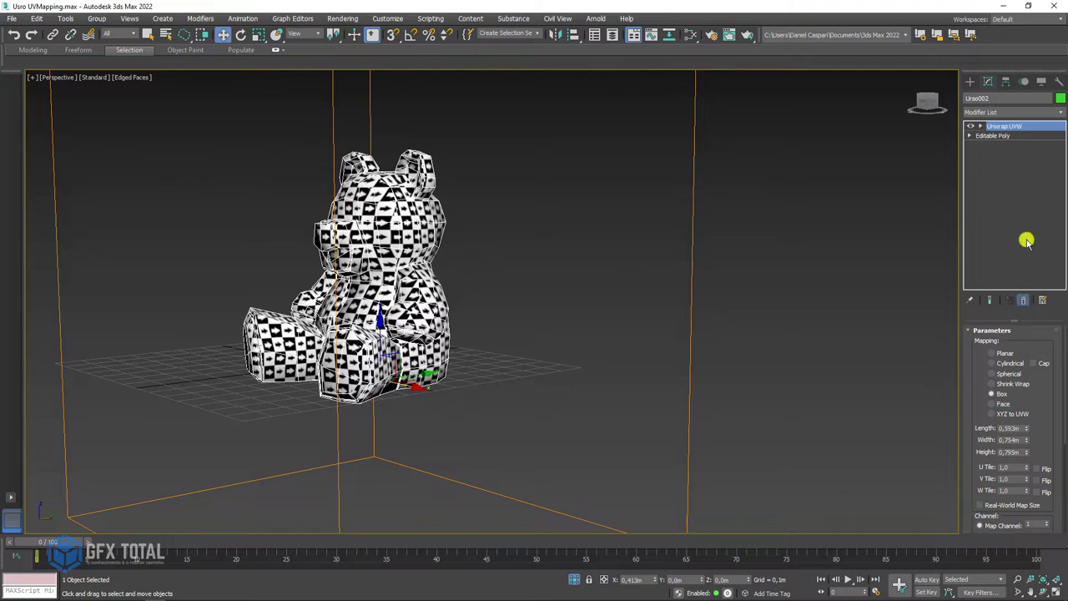
Step: Reopen the Edit UVWs editor on the teddy's box-mapped layout
mouse_move(535, 229)
middle_mouse_down("alt")
mouse_move(579, 229)
mouse_move(493, 257)
middle_mouse_up("alt")
scroll(492, 257, "up", 3)
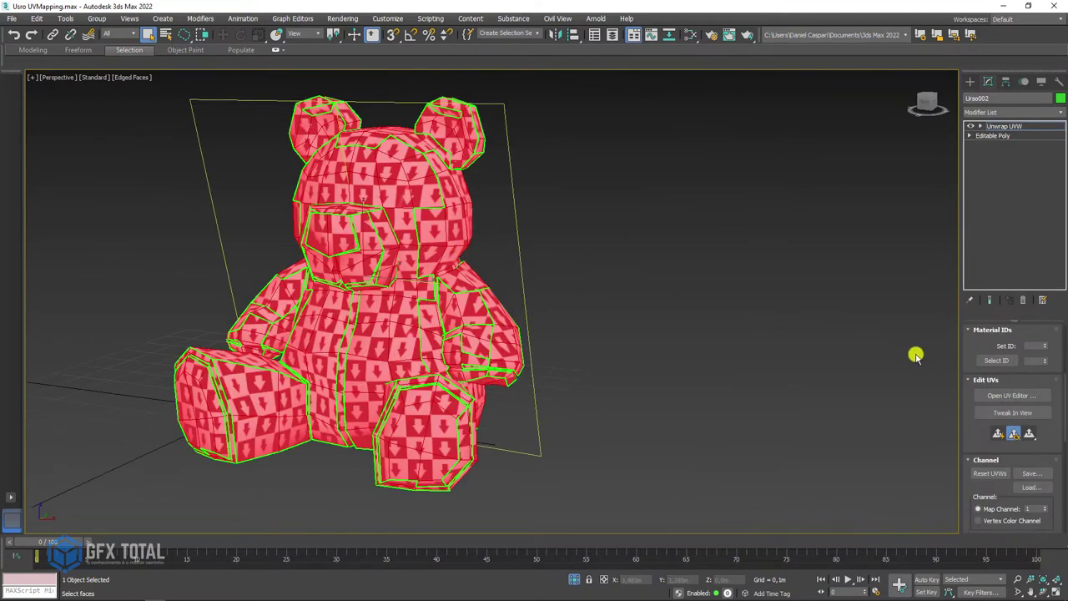
left_click(1002, 397)
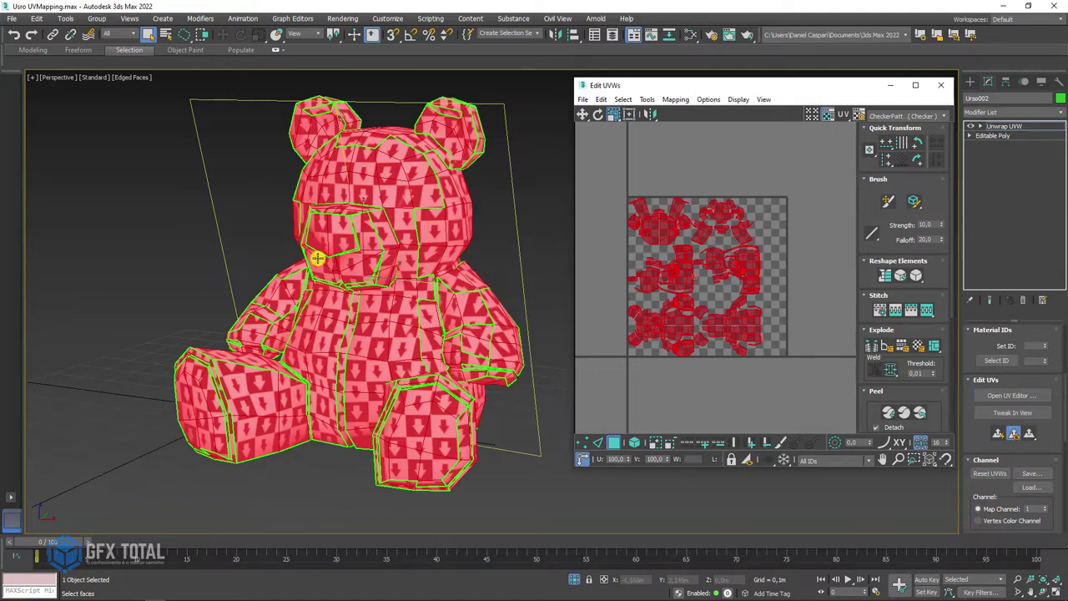
scroll(369, 239, "up", 1)
scroll(394, 227, "up", 4)
Step: Select the two faces at the tip of the teddy's snout
left_click(400, 222)
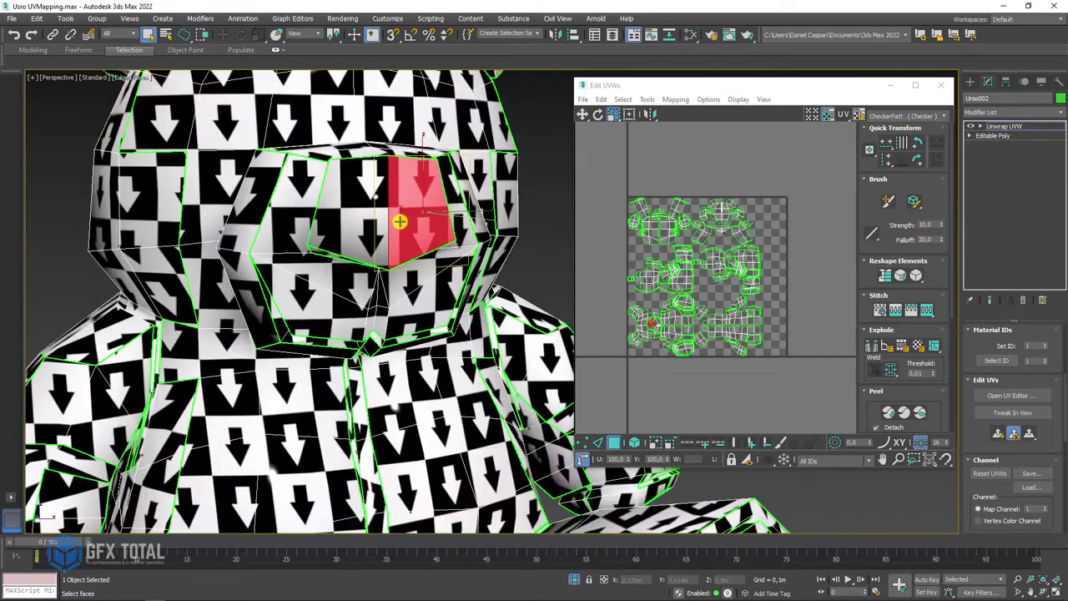
left_click(357, 205, "ctrl")
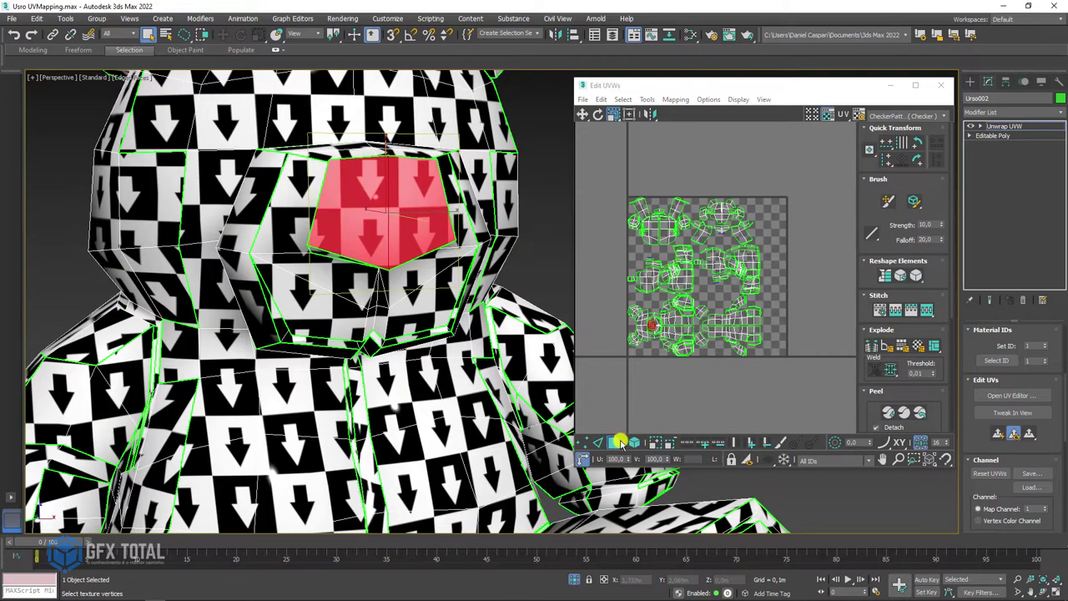
middle_click_drag(410, 255, 473, 248, "alt")
middle_click_drag(346, 204, 482, 386, "alt")
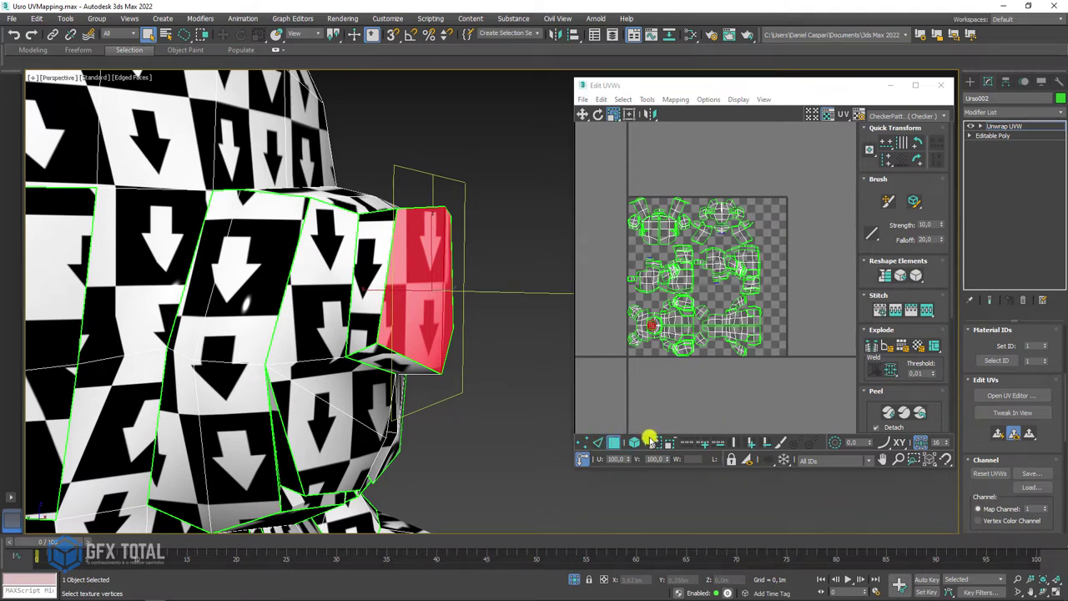
mouse_move(465, 352)
middle_mouse_down("alt")
mouse_move(437, 336)
mouse_move(423, 283)
middle_mouse_up("alt")
Step: Grow the nose face selection by one ring using the Grow button
left_click_drag(794, 85, 685, 81)
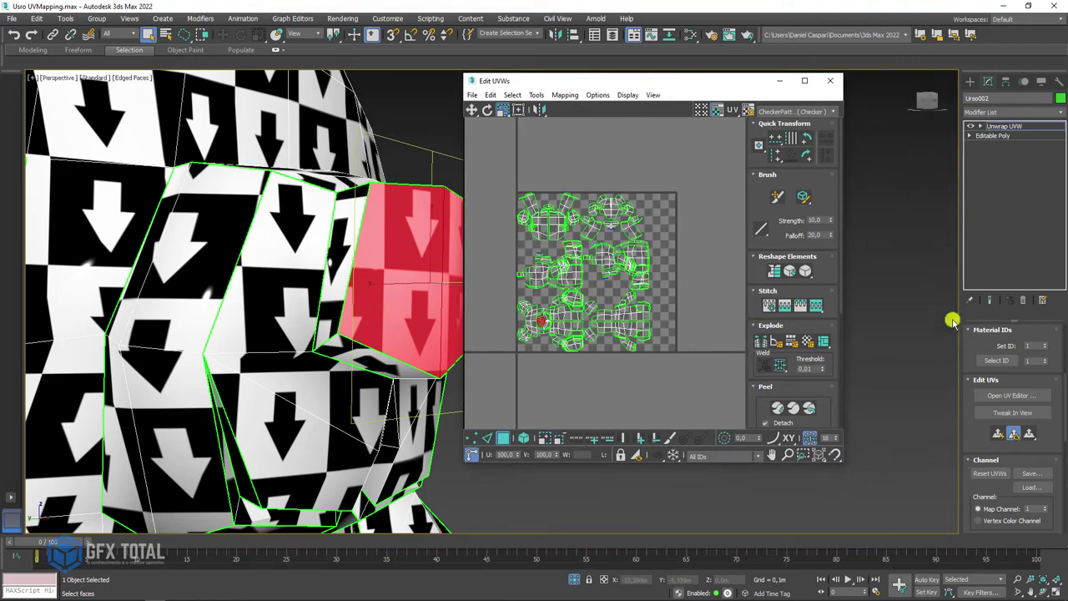
left_click_drag(969, 337, 993, 530)
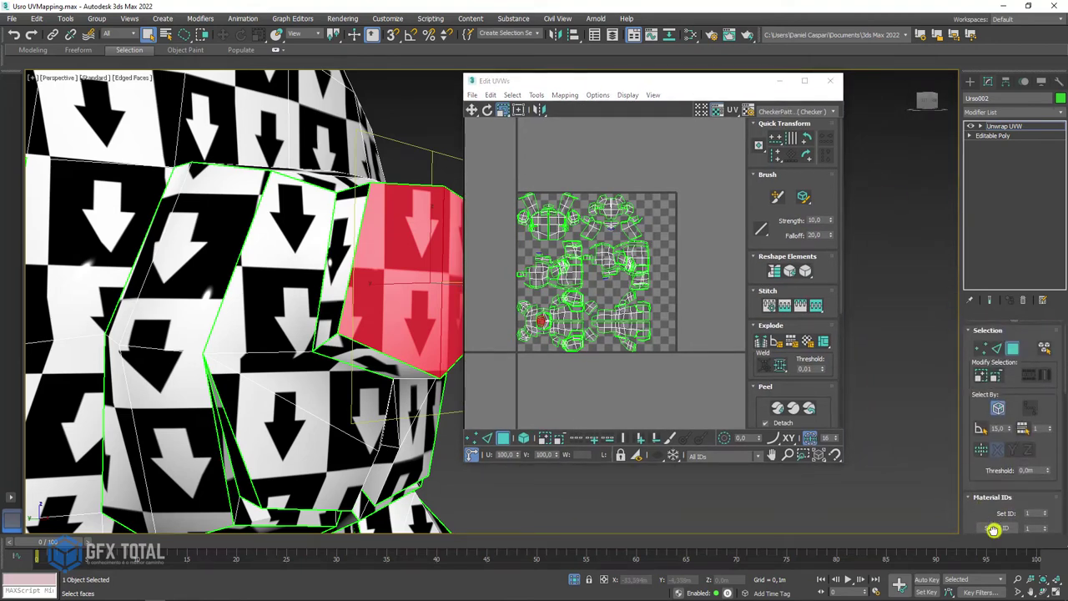
left_click(982, 379)
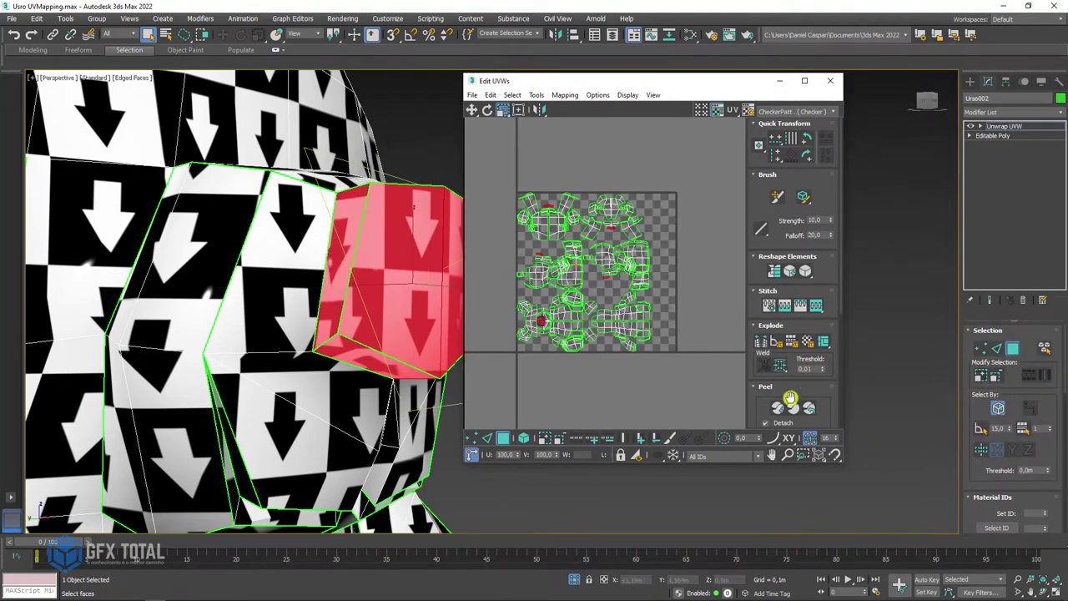
middle_click_drag(428, 311, 351, 317, "alt")
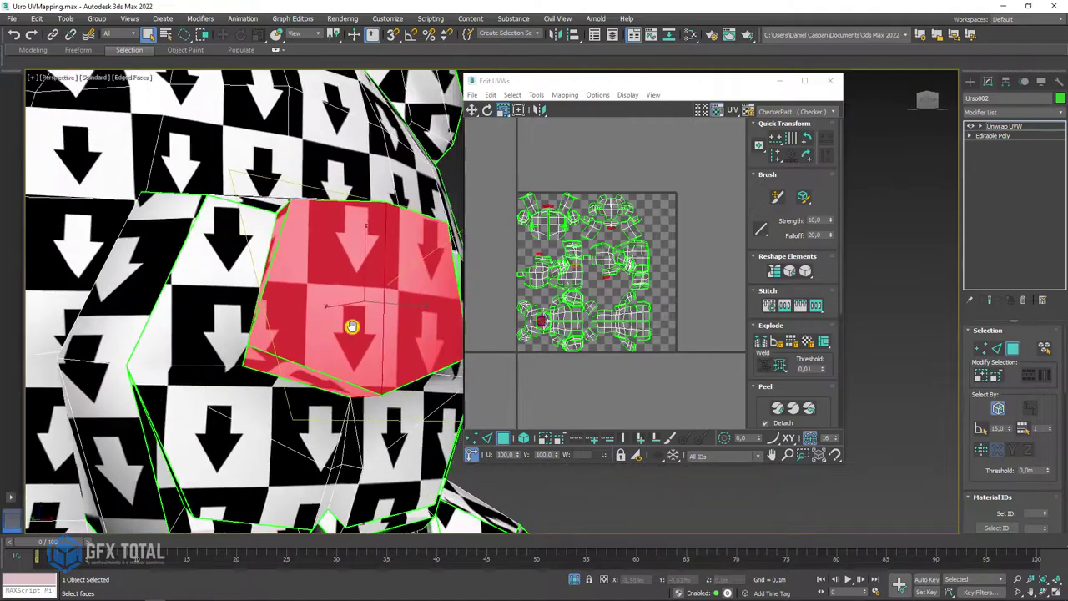
scroll(420, 300, "down", 3)
middle_click_drag(419, 300, 455, 326, "alt")
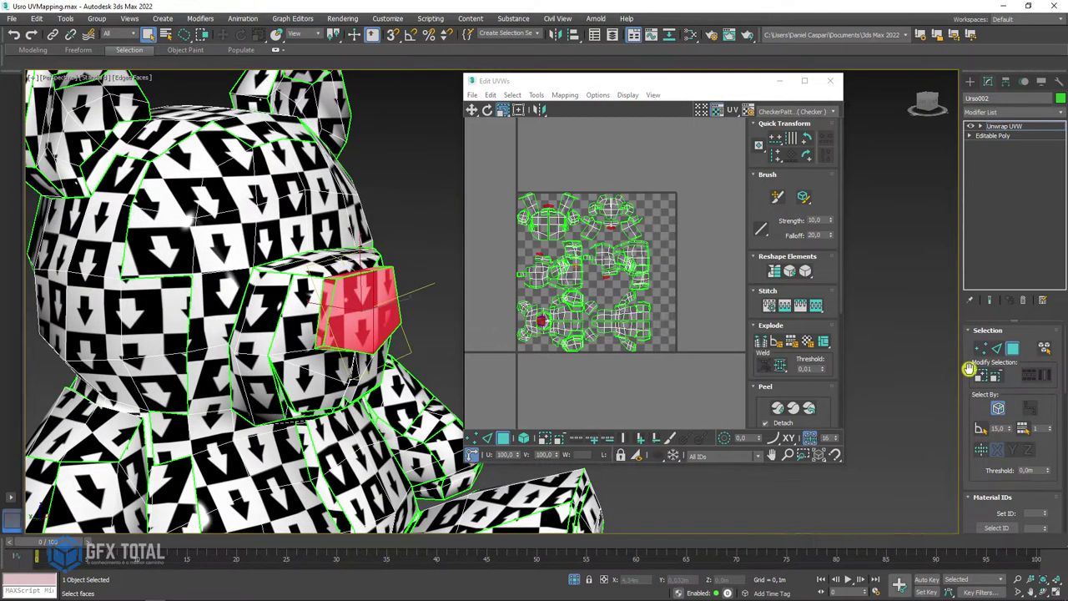
left_click_drag(969, 407, 965, 234)
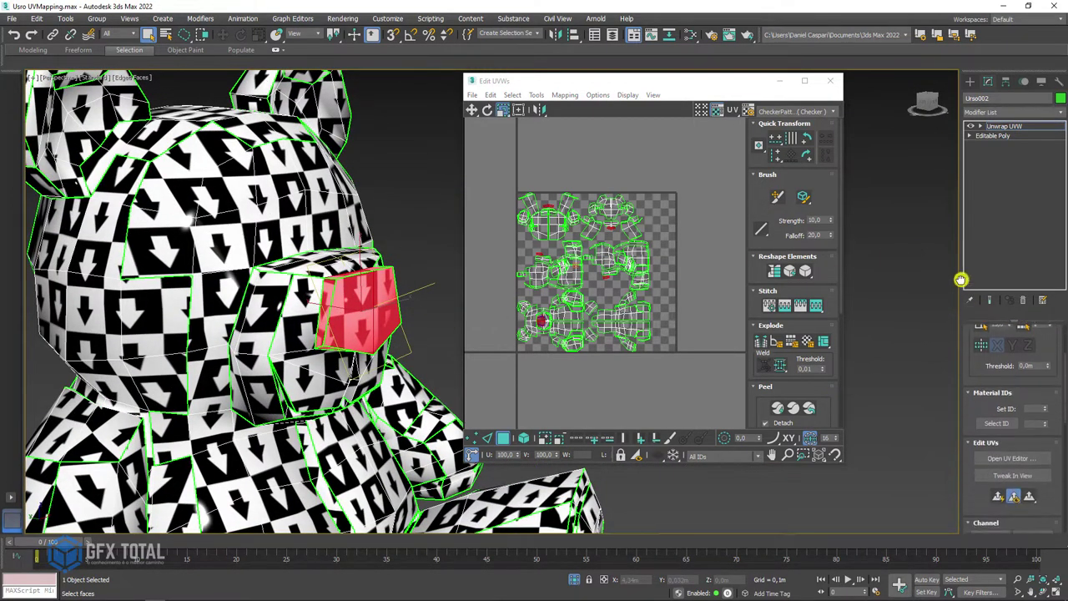
Step: Close Edit UVWs and apply Quick Planar Map to the selected nose-tip faces
left_click(828, 84)
left_click_drag(976, 410, 976, 362)
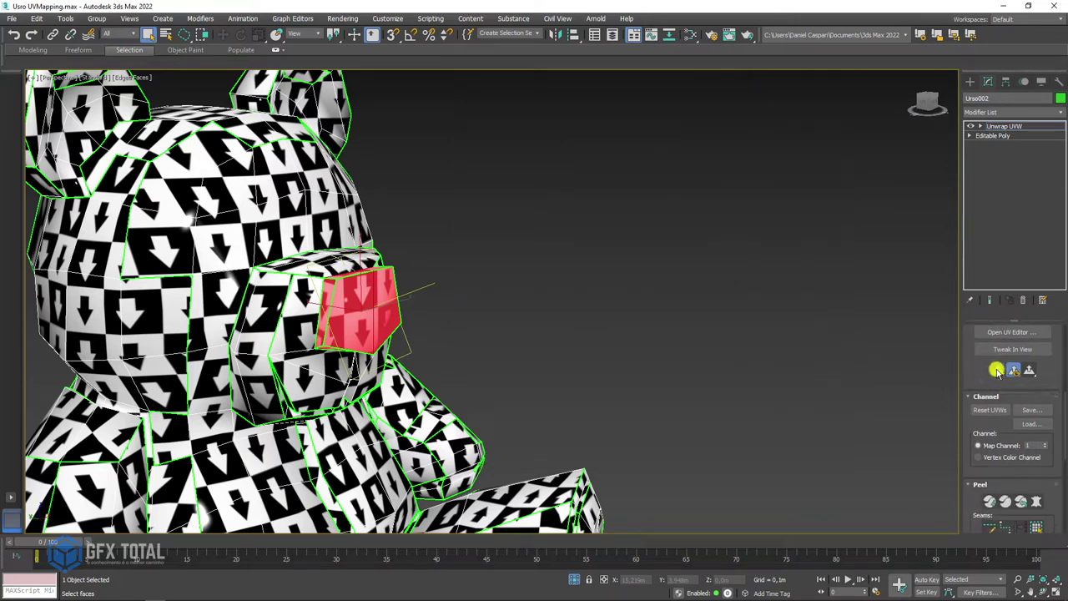
left_click(997, 370)
scroll(341, 316, "up", 5)
mouse_move(426, 325)
middle_mouse_down("alt")
mouse_move(424, 284)
mouse_move(595, 355)
middle_mouse_up("alt")
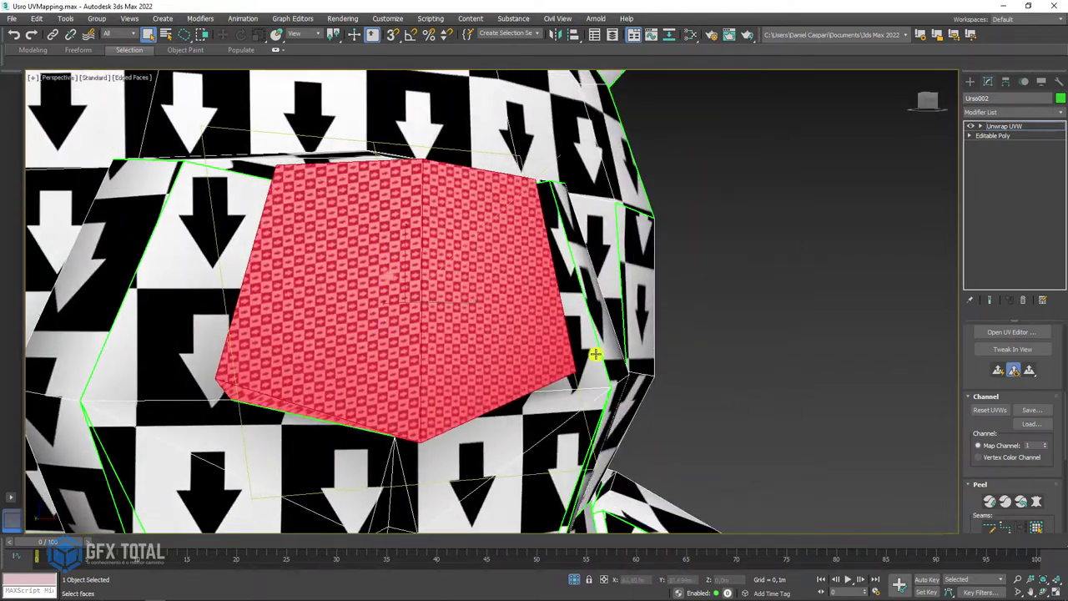
Step: In Edit UVWs, move the nose-tip UV island up-right, outside the checker square
left_click(997, 333)
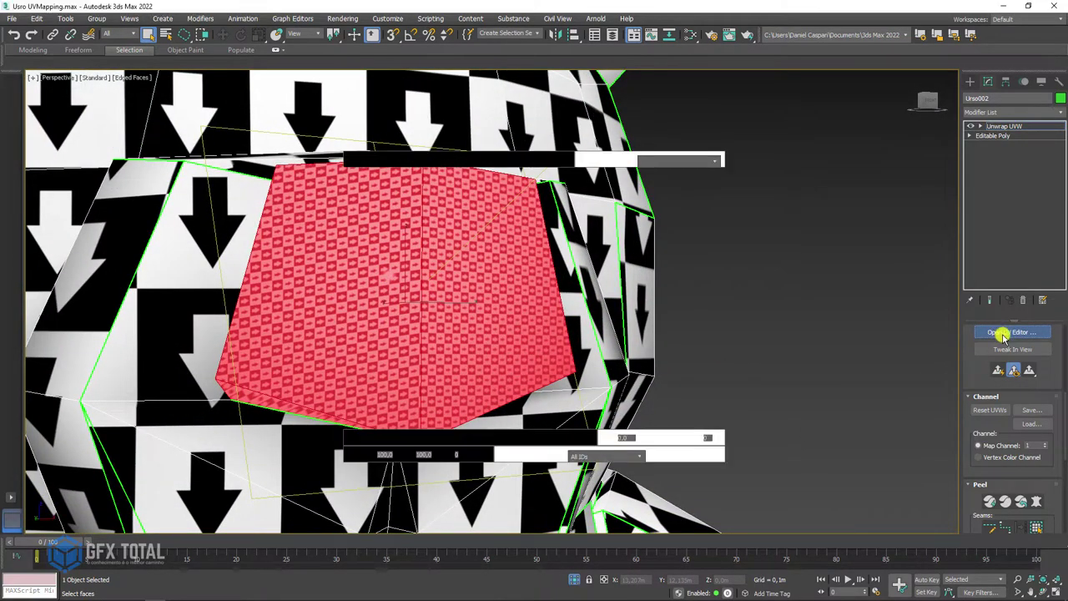
scroll(608, 268, "down", 3)
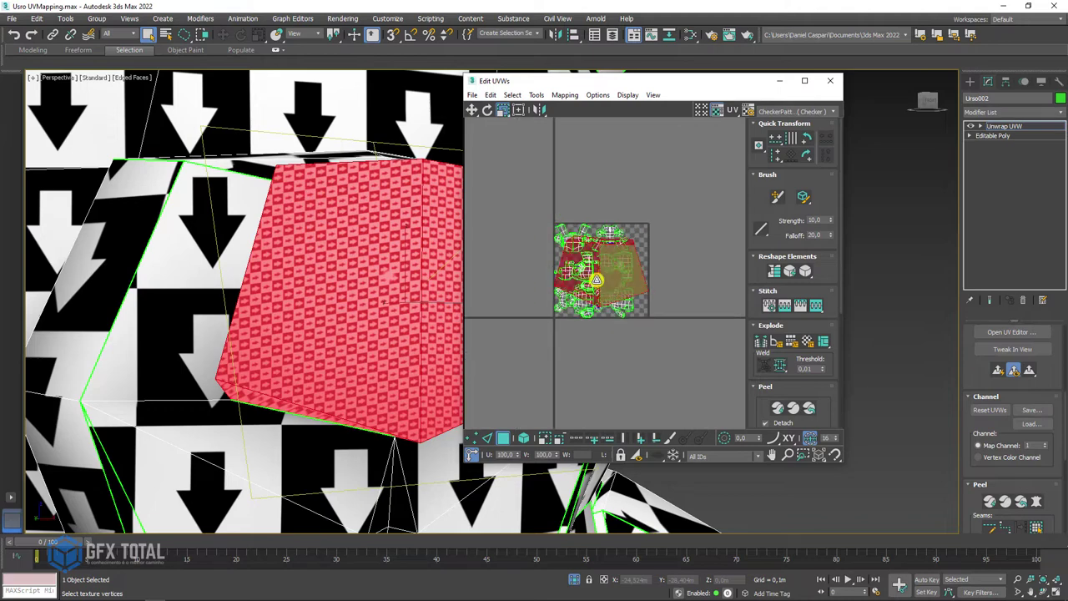
left_click(473, 111)
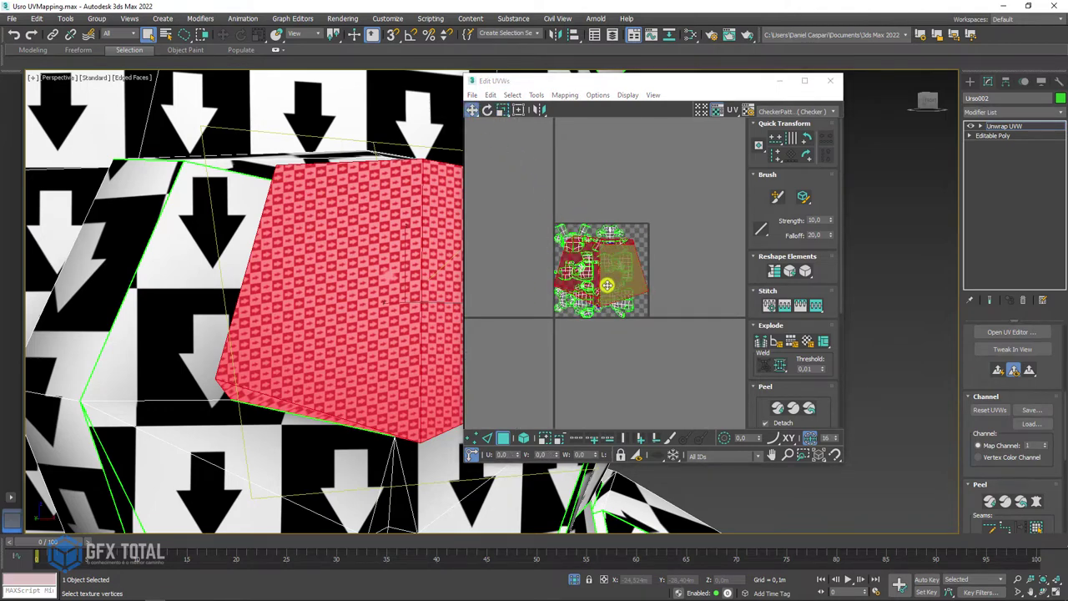
mouse_move(612, 282)
left_mouse_down()
mouse_move(704, 226)
mouse_move(710, 188)
left_mouse_up()
middle_click_drag(709, 188, 646, 239)
scroll(644, 232, "up", 2)
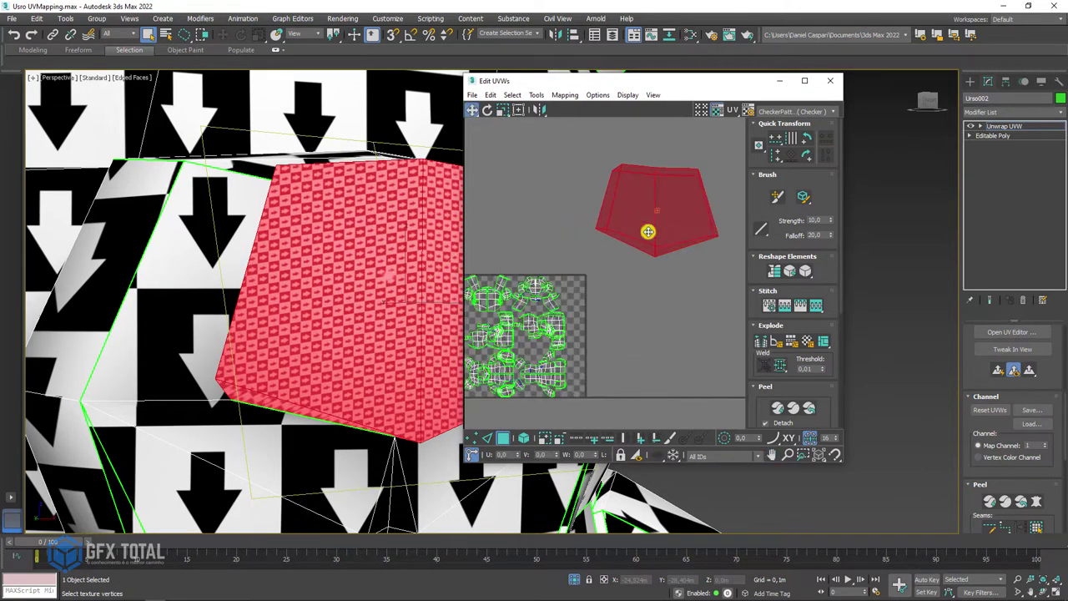
scroll(645, 227, "up", 2)
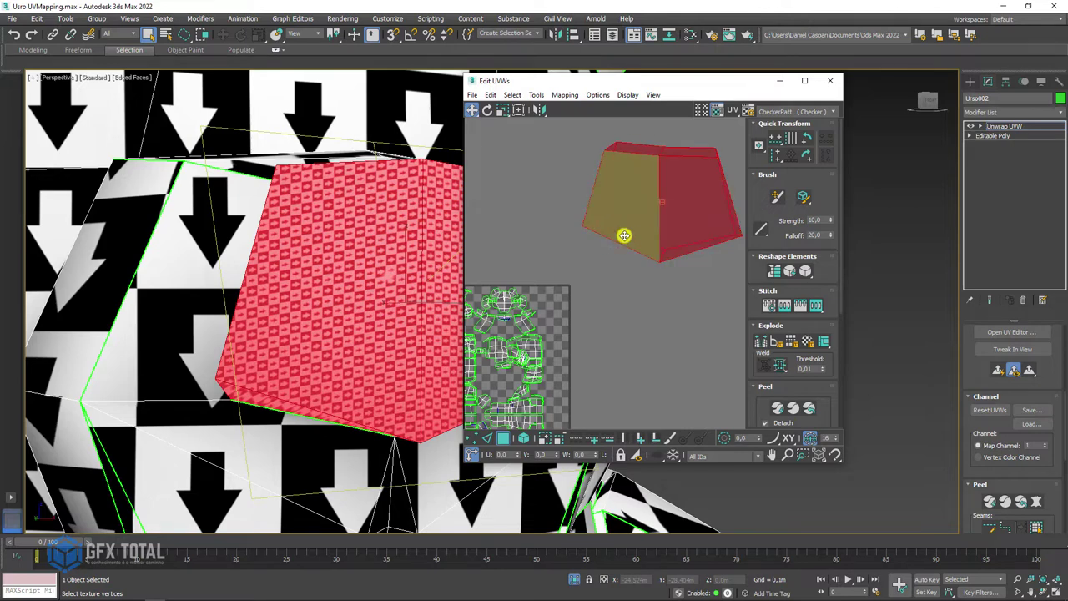
scroll(334, 250, "down", 5)
Step: Grow the selection to the faces surrounding the nose tip
middle_click_drag(329, 258, 398, 268, "alt")
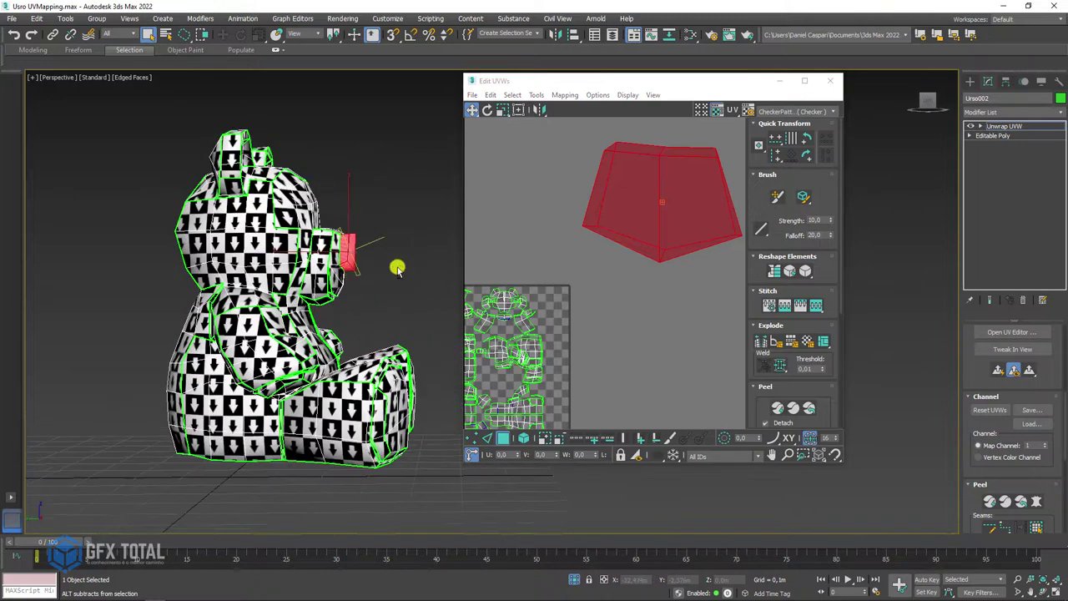
scroll(325, 263, "up", 5)
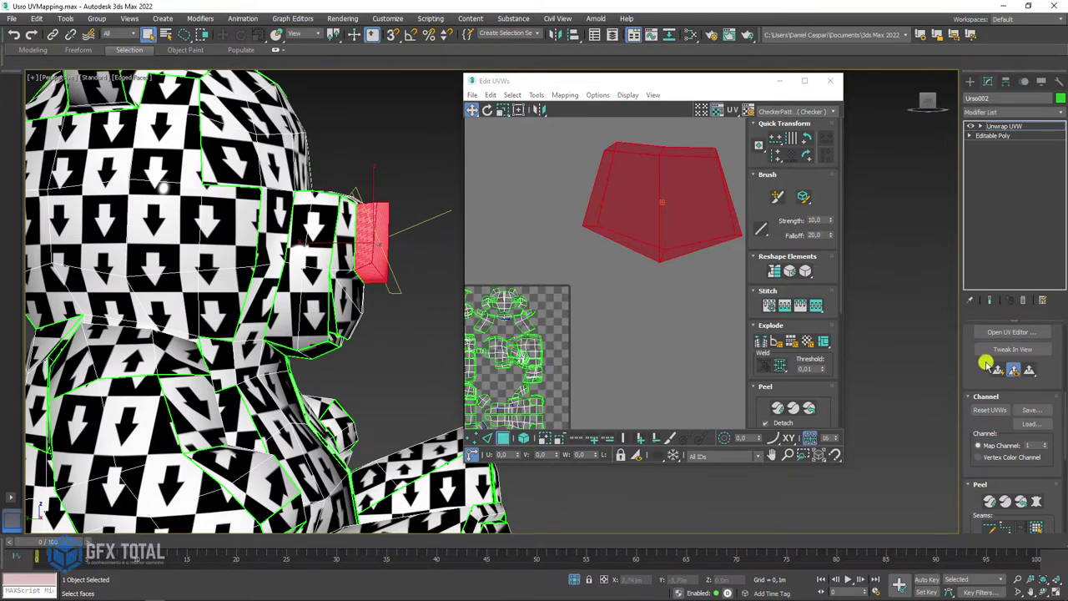
left_click_drag(973, 371, 1008, 496)
left_click_drag(985, 334, 992, 513)
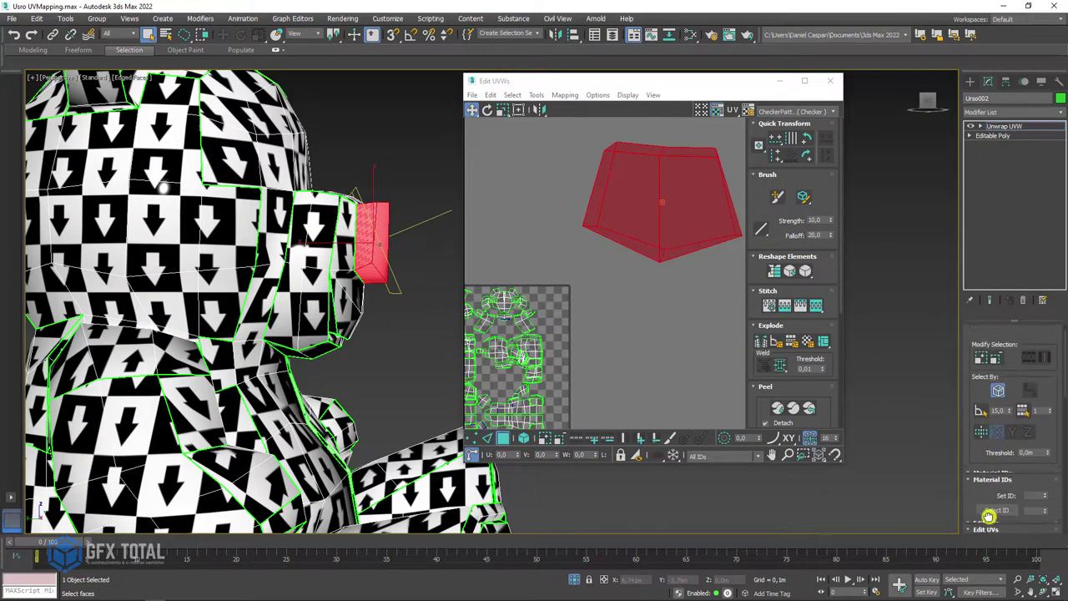
left_click(984, 378)
Step: Grow the nose selection further and lasso-add the faces beneath the nose
left_click(984, 377)
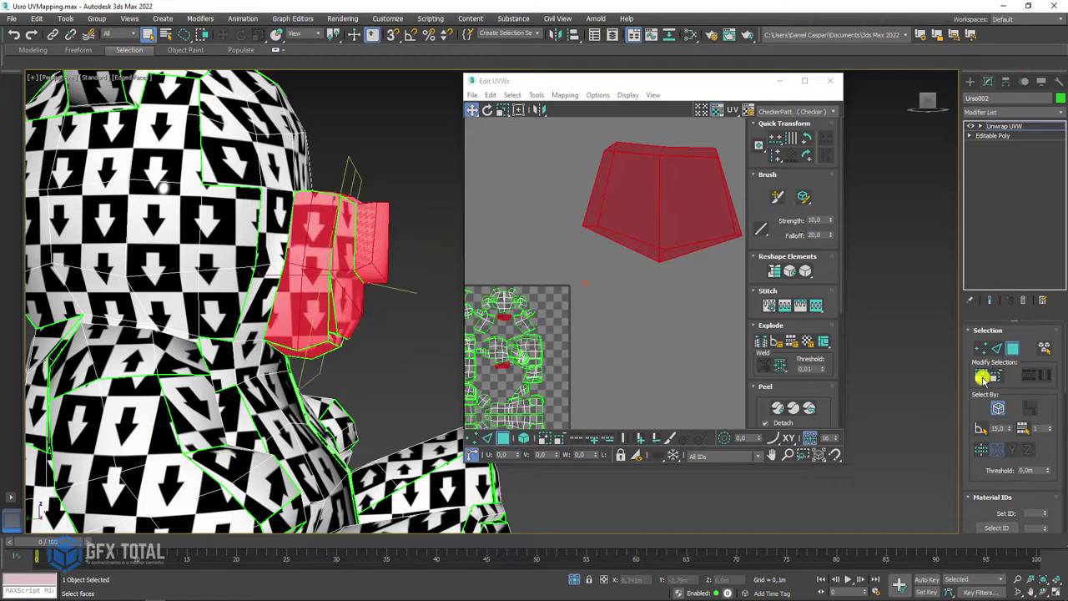
mouse_move(287, 369)
middle_mouse_down("alt")
mouse_move(310, 325)
mouse_move(392, 335)
middle_mouse_up("alt")
scroll(342, 325, "up", 4)
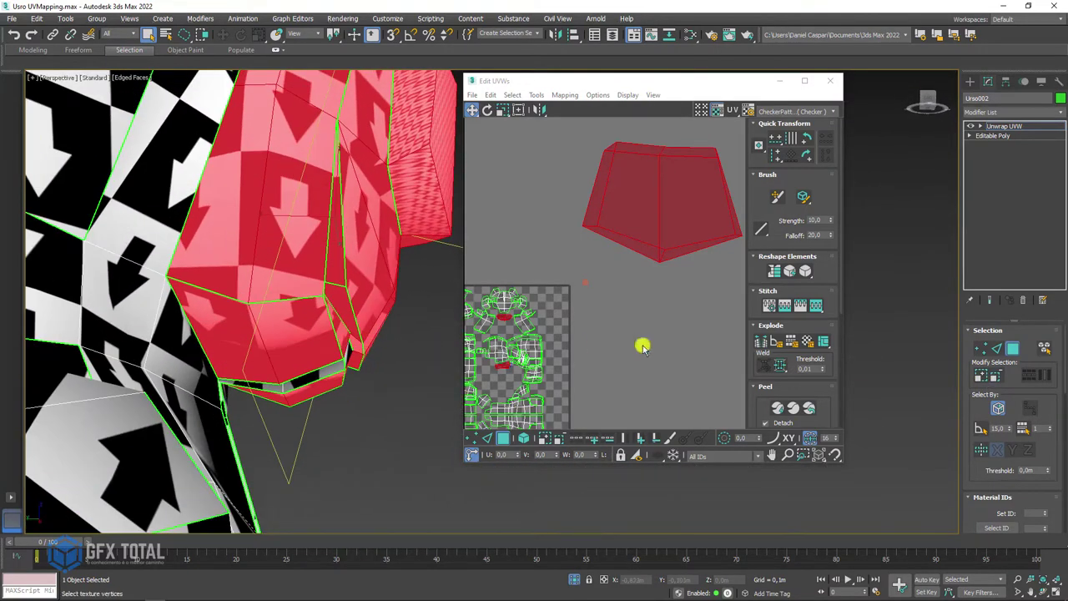
middle_click_drag(284, 371, 287, 371, "alt")
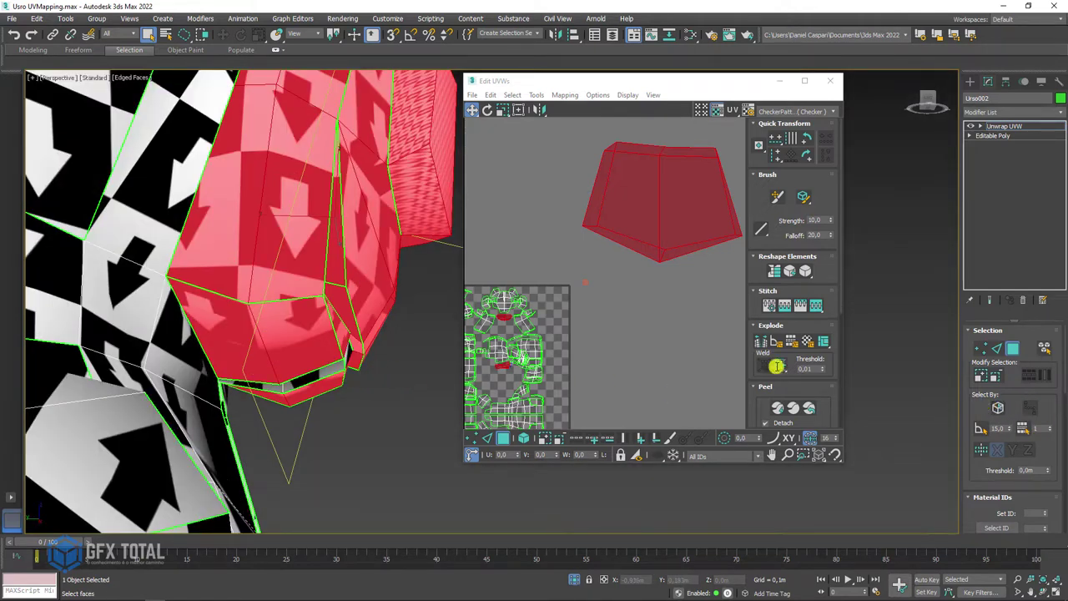
left_click_drag(411, 360, 388, 255)
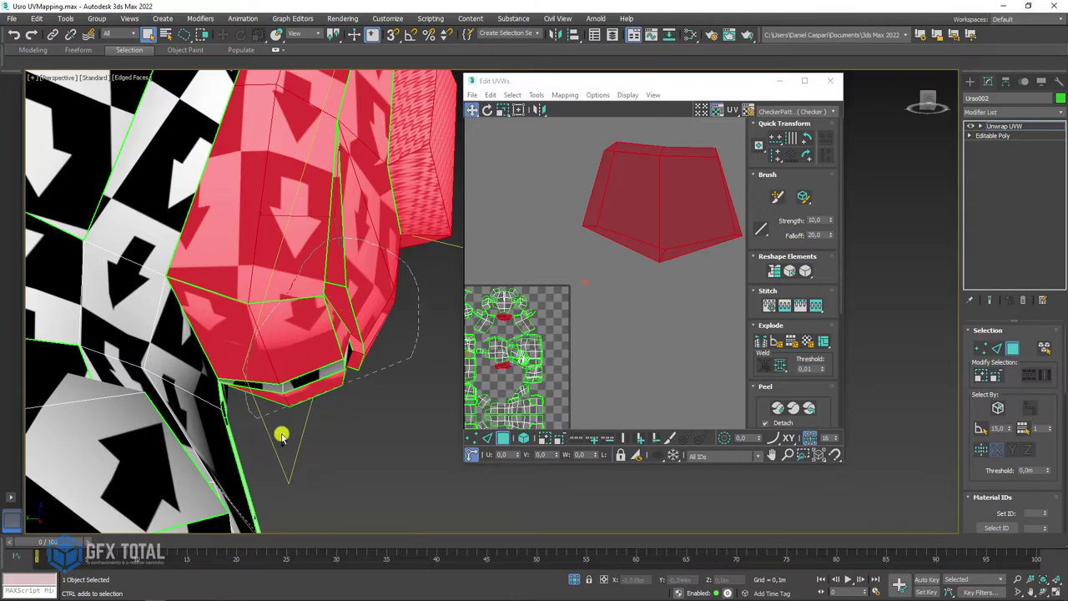
left_click_drag(282, 436, 288, 430)
middle_click_drag(381, 410, 281, 425, "alt")
scroll(328, 392, "down", 5)
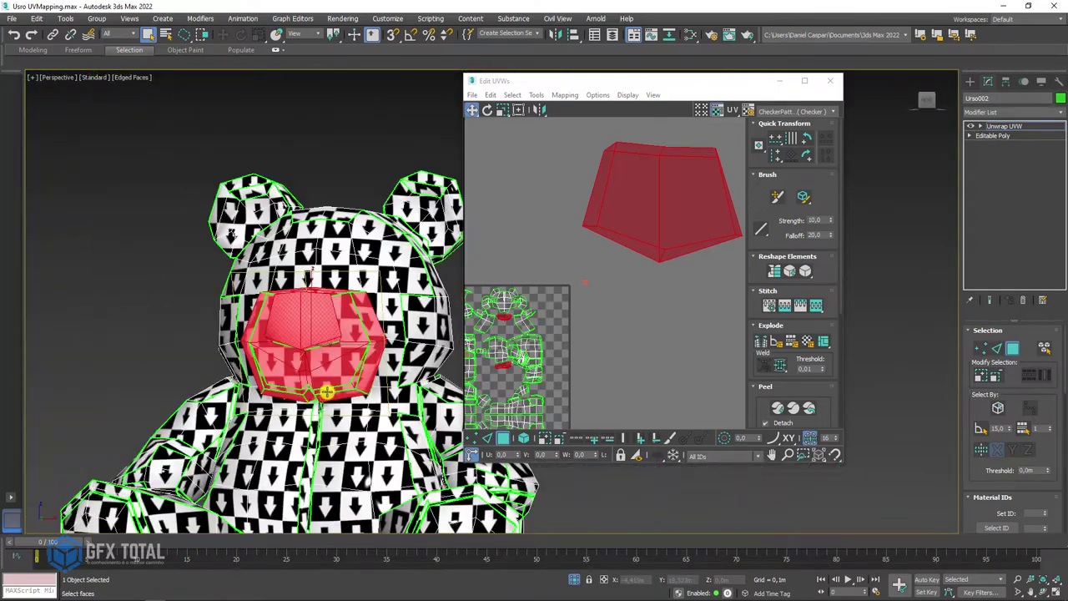
mouse_move(328, 392)
middle_mouse_down("alt")
mouse_move(330, 373)
mouse_move(405, 304)
middle_mouse_up("alt")
scroll(375, 339, "up", 5)
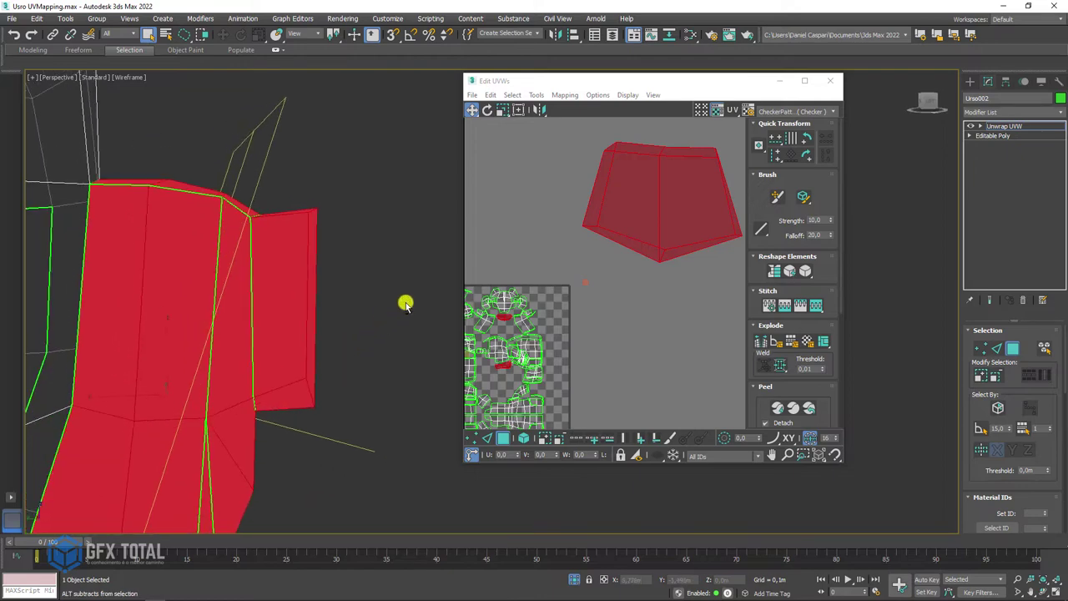
Step: Deselect the nose-tip faces, leaving only the surrounding ring selected
left_click(305, 396)
mouse_move(420, 398)
middle_mouse_down("alt")
mouse_move(391, 401)
mouse_move(350, 202)
middle_mouse_up("alt")
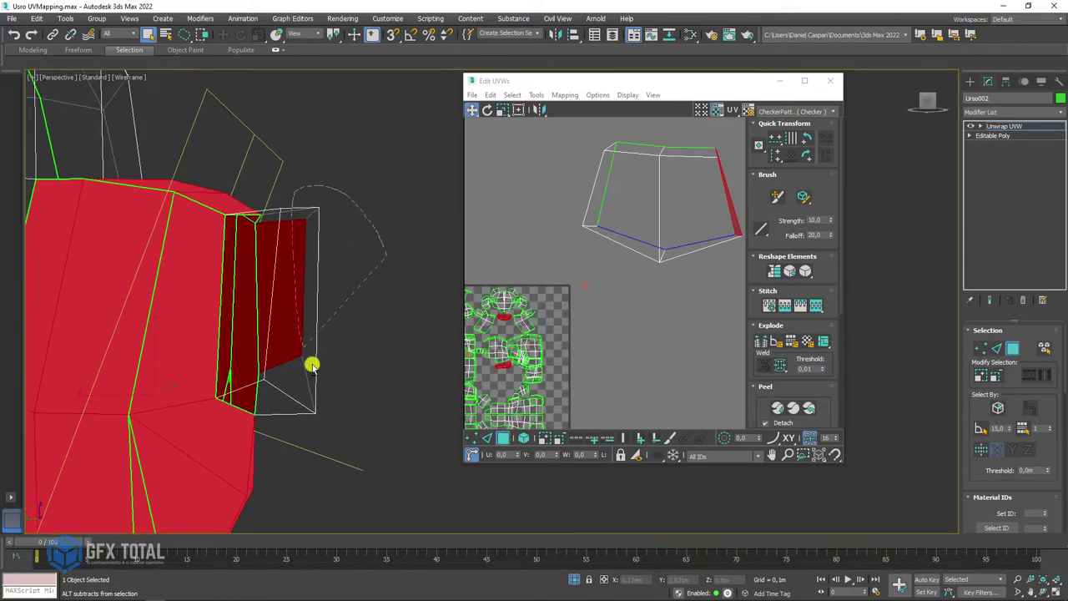
mouse_move(311, 365)
middle_mouse_down("alt")
mouse_move(346, 341)
mouse_move(301, 358)
middle_mouse_up("alt")
scroll(301, 358, "up", 3)
scroll(334, 328, "up", 2)
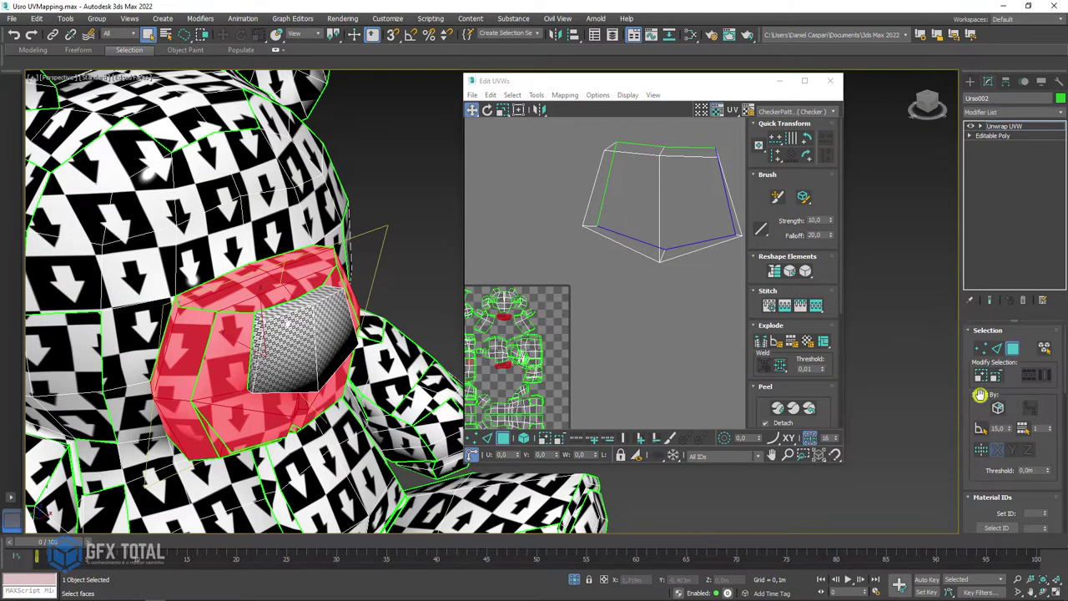
scroll(974, 516, "down", 3)
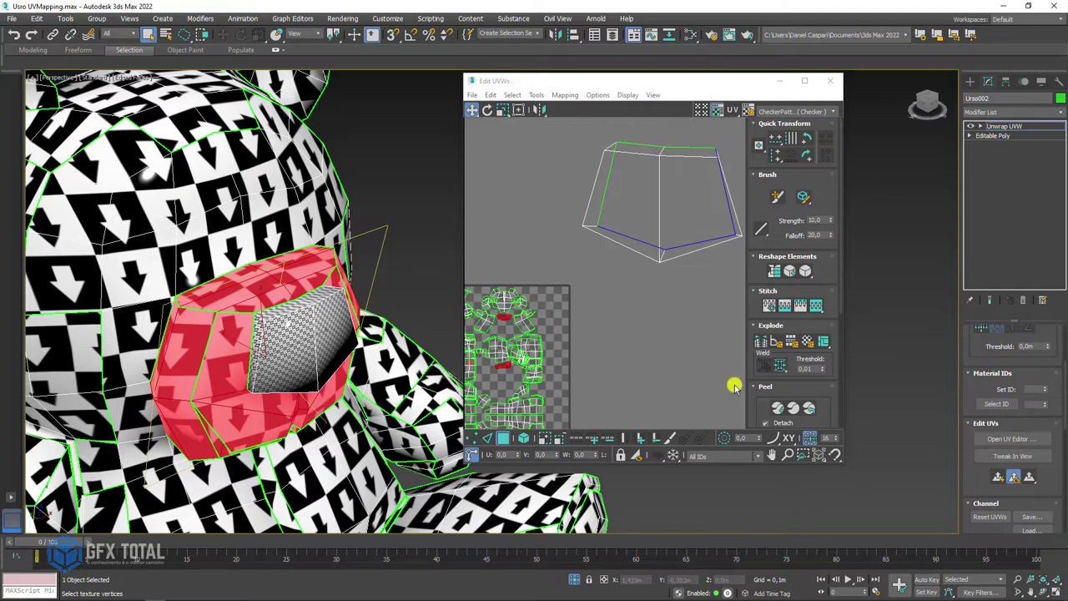
Step: Quick Planar Map the nose ring and move its UV island above the checker tile
left_click(998, 474)
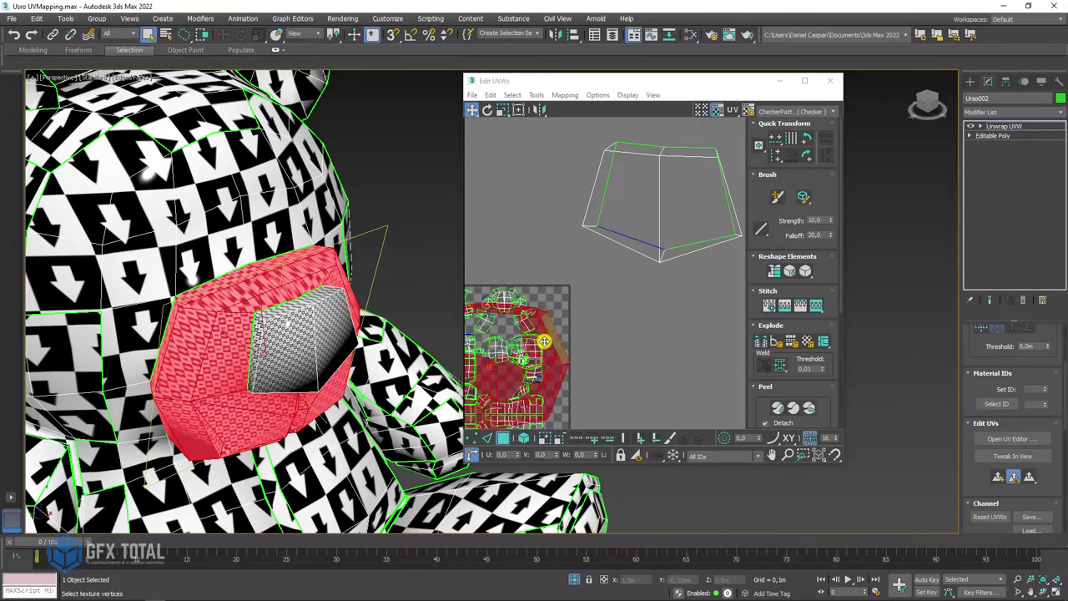
scroll(543, 343, "down", 2)
left_click_drag(545, 346, 543, 143)
middle_click_drag(554, 217, 668, 251)
scroll(326, 300, "down", 4)
middle_click_drag(326, 301, 210, 239, "alt")
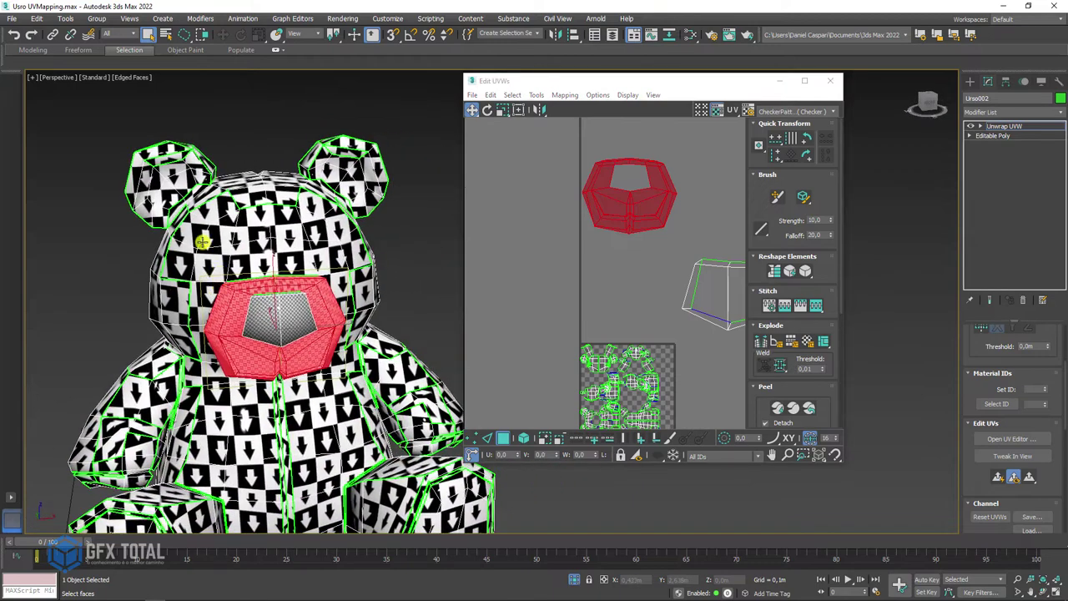
Step: Select the inner-ear faces on both of the bear's ears
scroll(192, 209, "up", 3)
scroll(175, 172, "up", 3)
left_click(187, 176)
left_click(163, 196, "ctrl")
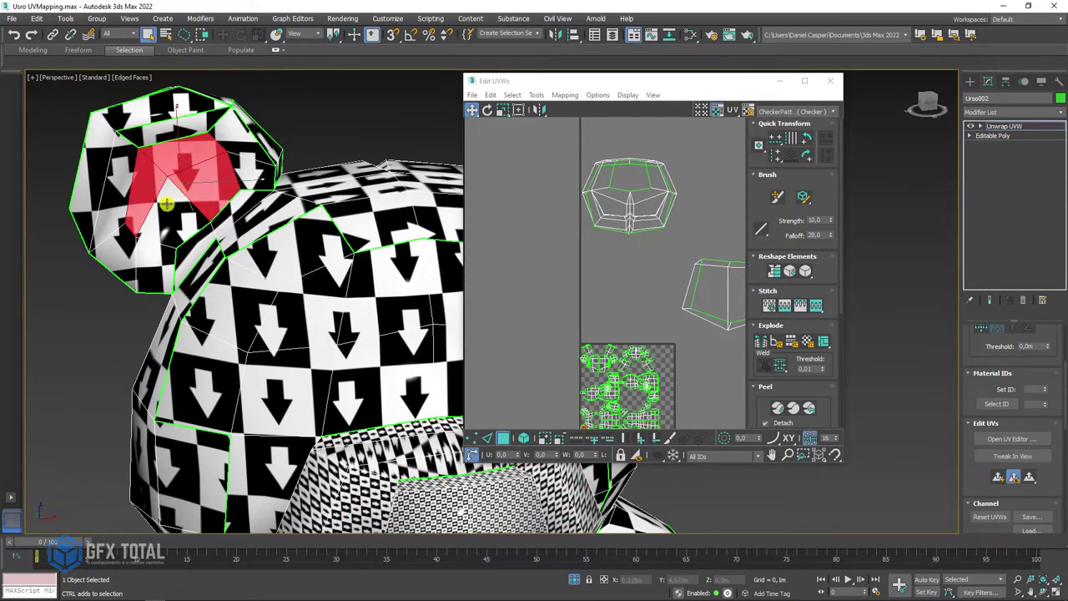
scroll(289, 177, "down", 3)
scroll(289, 177, "down", 2)
scroll(289, 177, "up", 3)
left_click(343, 178, "ctrl")
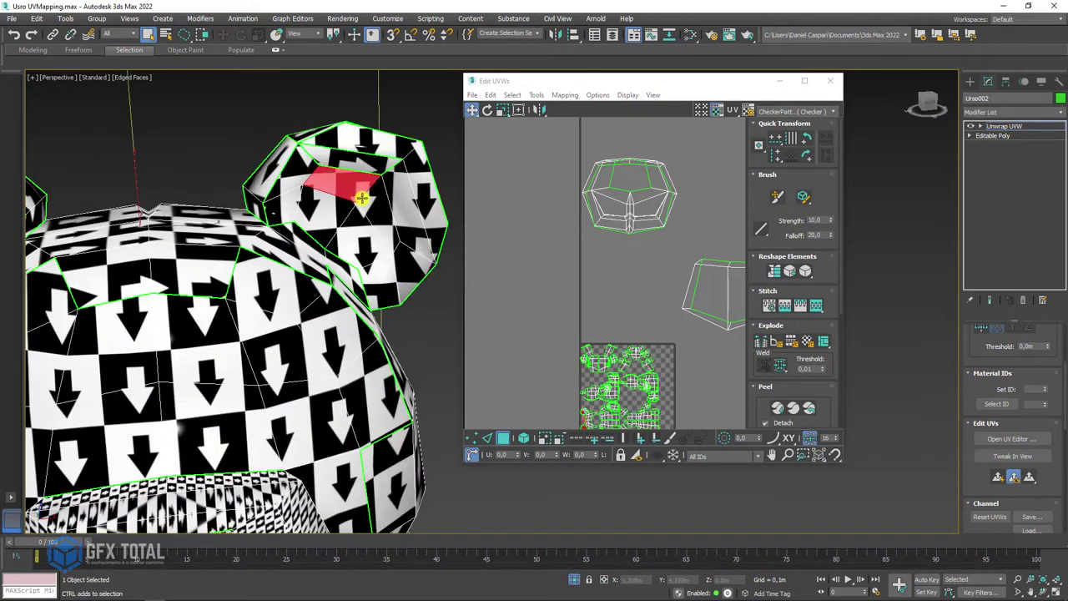
left_click(367, 232, "ctrl")
left_click(325, 207, "ctrl")
scroll(359, 226, "down", 4)
middle_click_drag(375, 236, 395, 211, "alt")
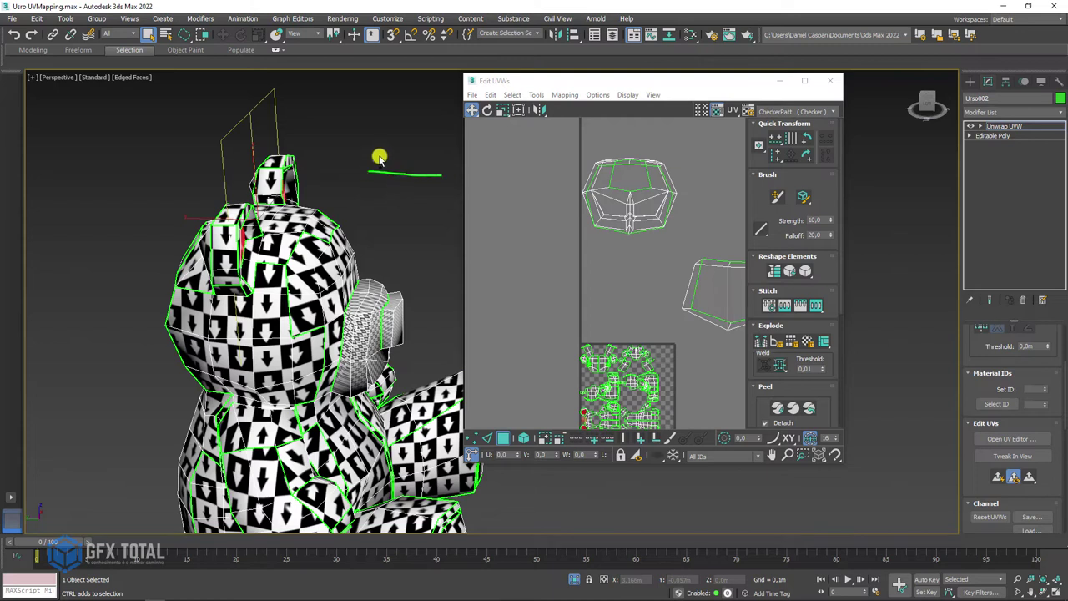
scroll(976, 418, "down", 3)
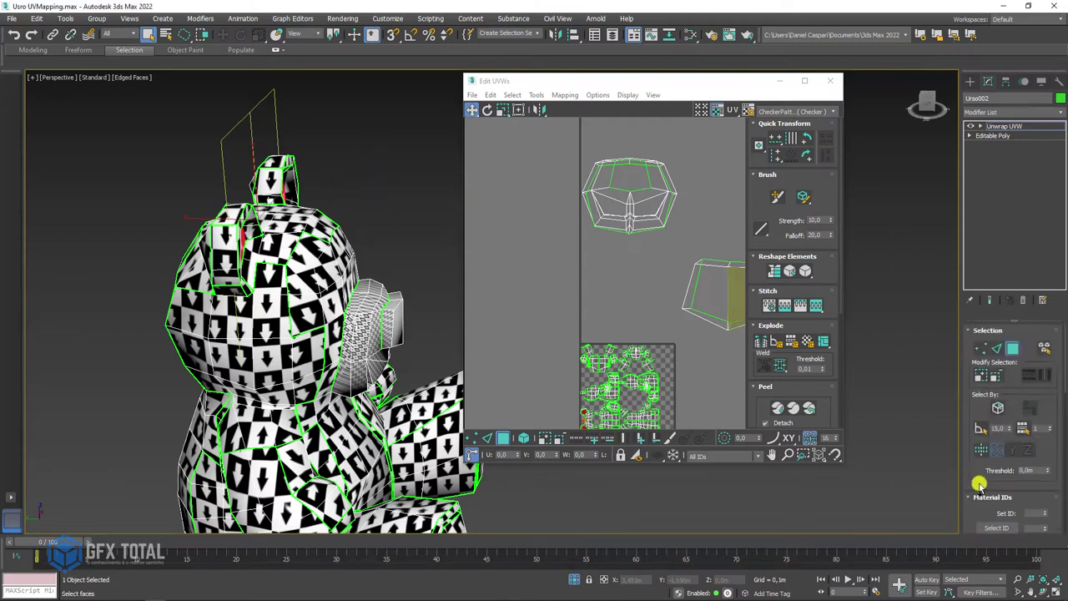
Step: Move the inner-ear UVs out of the tile to the upper left, then check the ears in the viewport
left_click(998, 401)
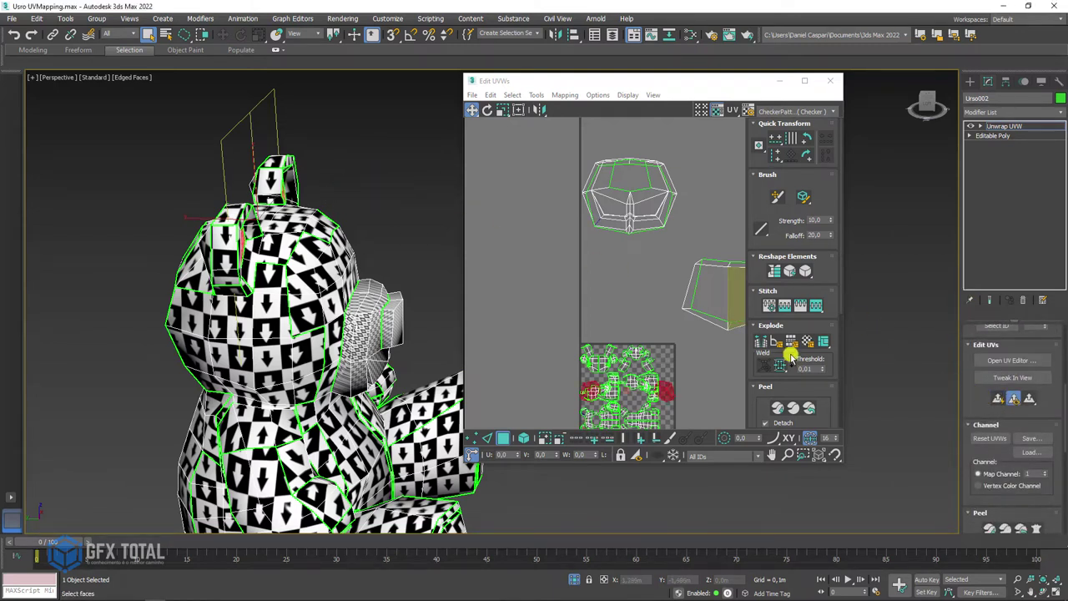
mouse_move(667, 382)
left_mouse_down()
mouse_move(555, 188)
mouse_move(560, 173)
left_mouse_up()
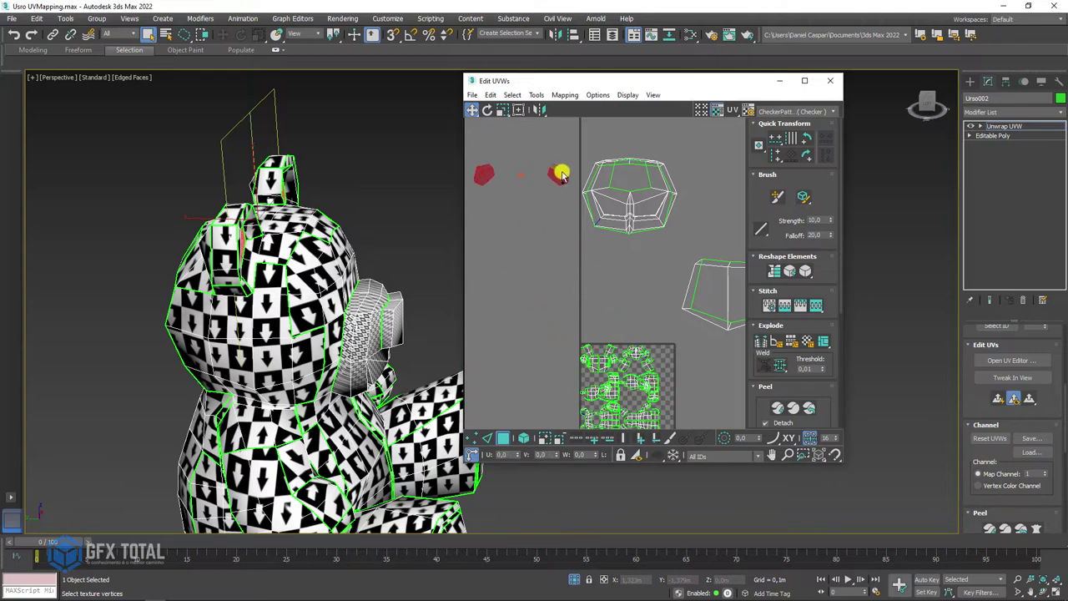
middle_click_drag(529, 209, 534, 220)
middle_click_drag(386, 241, 320, 233, "alt")
scroll(320, 233, "up", 3)
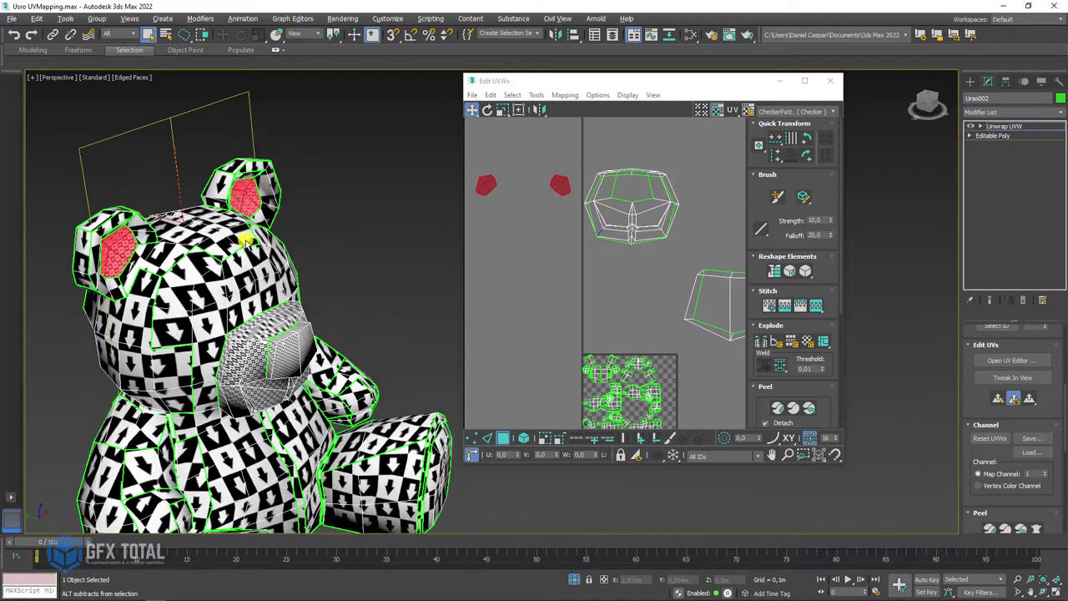
scroll(320, 233, "up", 3)
scroll(320, 232, "up", 2)
mouse_move(484, 193)
left_mouse_down()
mouse_move(485, 208)
mouse_move(494, 203)
left_mouse_up()
scroll(389, 227, "down", 8)
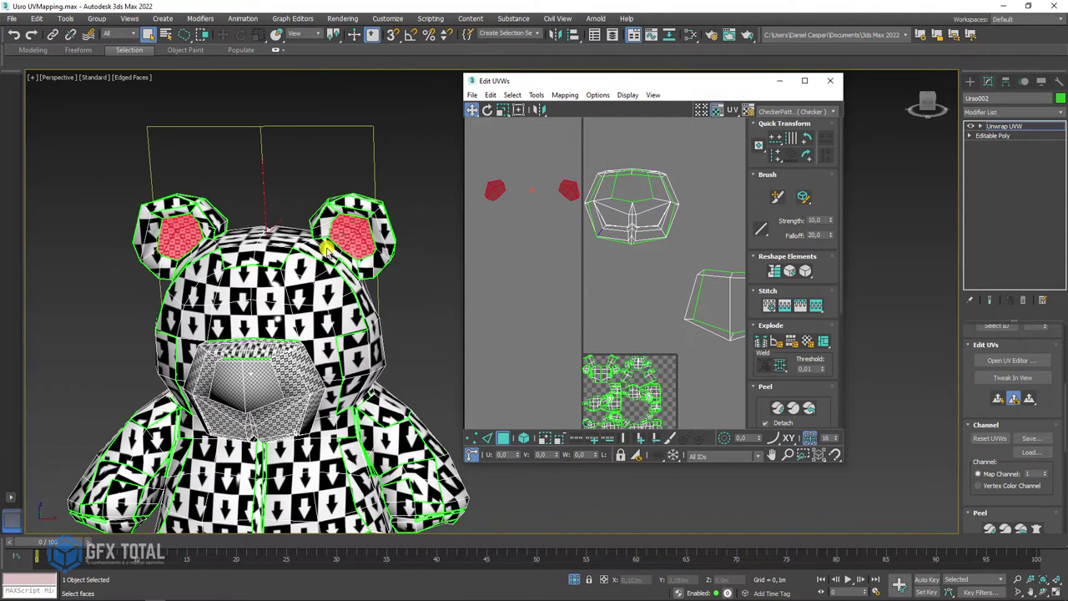
scroll(357, 248, "up", 3)
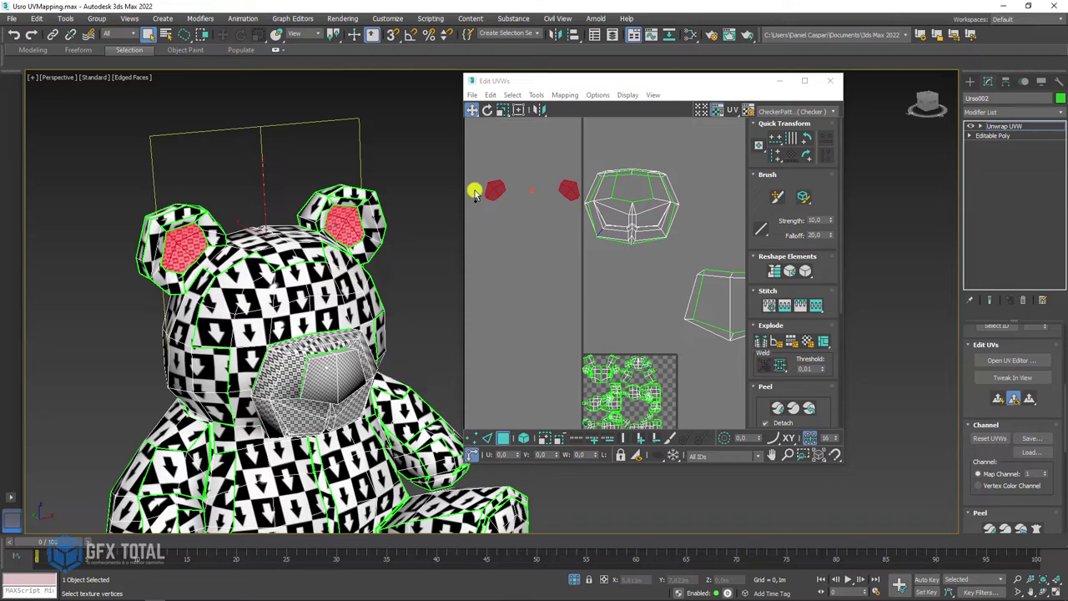
scroll(387, 237, "down", 5)
scroll(367, 344, "up", 1)
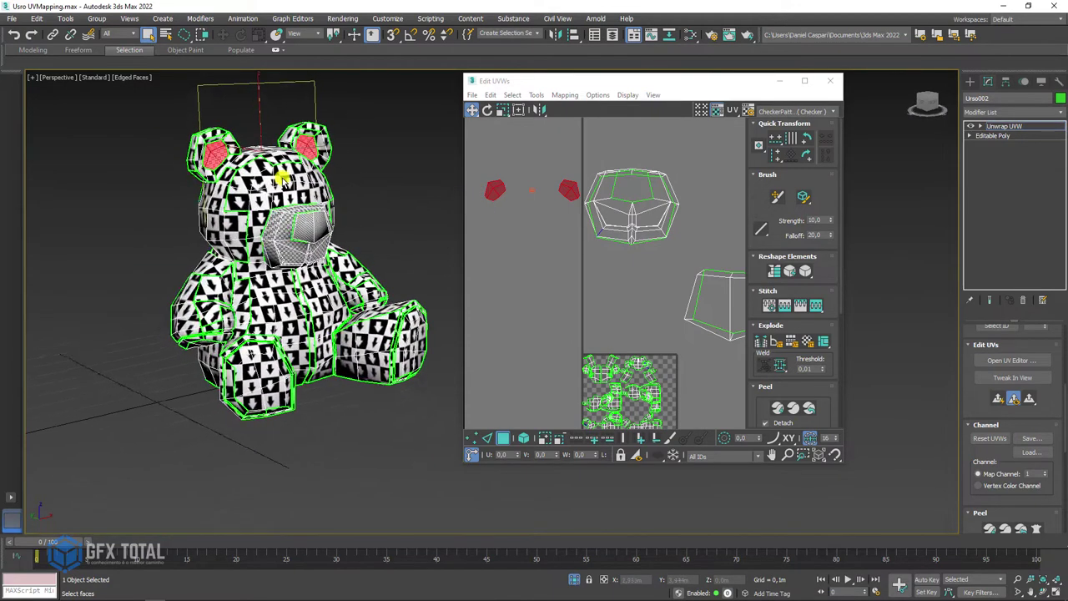
scroll(368, 344, "up", 4)
scroll(368, 344, "up", 2)
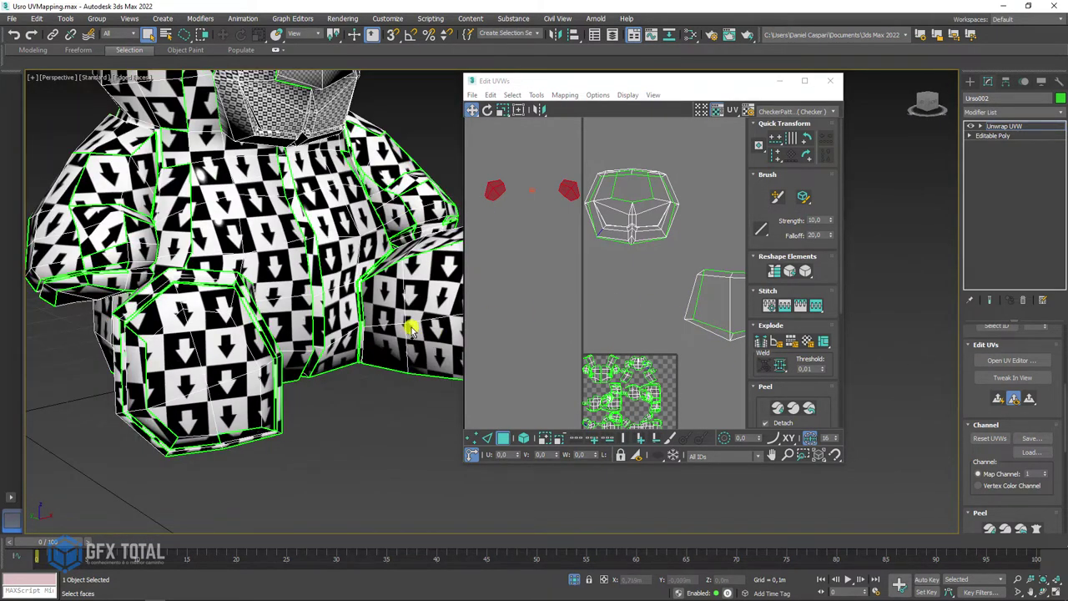
Step: Select the foot-sole faces on both feet
scroll(409, 329, "down", 3)
middle_click_drag(389, 306, 357, 326, "alt")
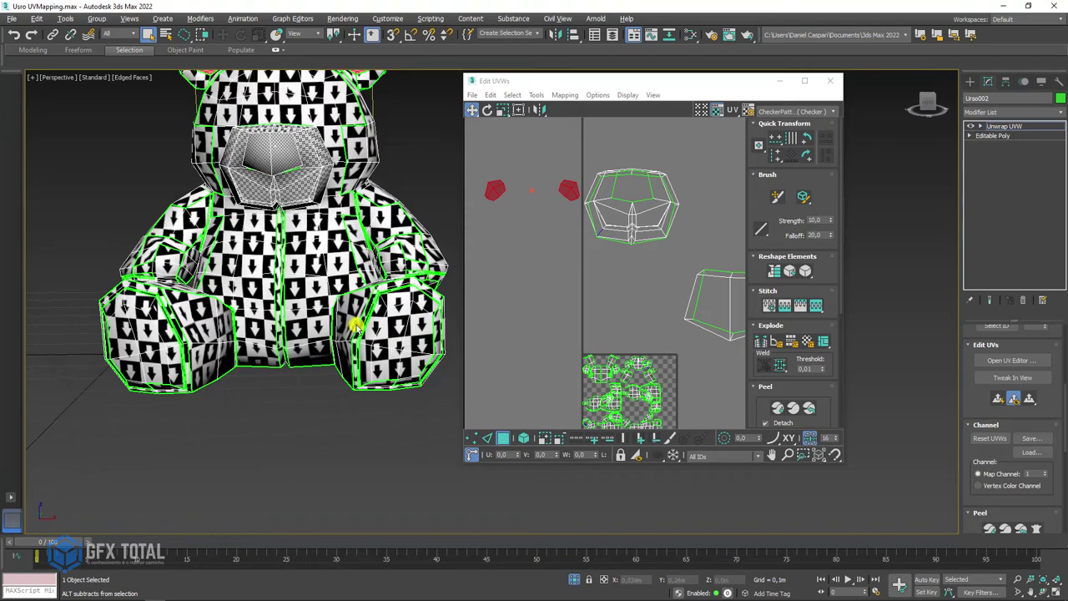
left_click(417, 342)
left_click(385, 364, "ctrl")
left_click(138, 334, "ctrl")
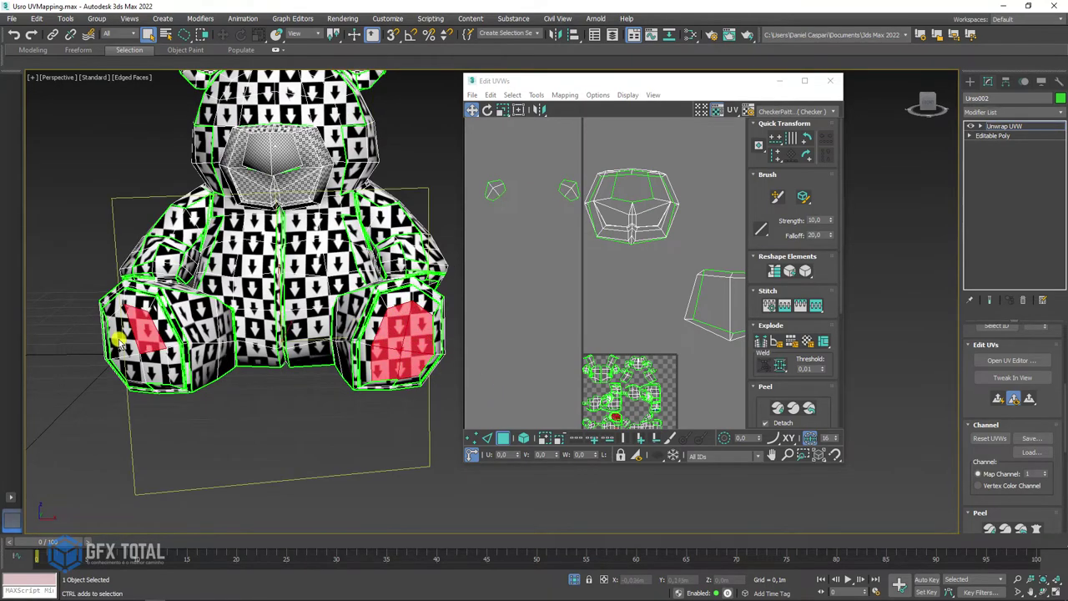
left_click(146, 369, "ctrl")
left_click(138, 369, "ctrl")
Step: Add the paw-end and arm faces to the selection
mouse_move(140, 367)
middle_mouse_down("alt")
mouse_move(321, 326)
mouse_move(239, 231)
middle_mouse_up("alt")
scroll(222, 251, "up", 3)
left_click(222, 251, "ctrl")
left_click(198, 286, "ctrl")
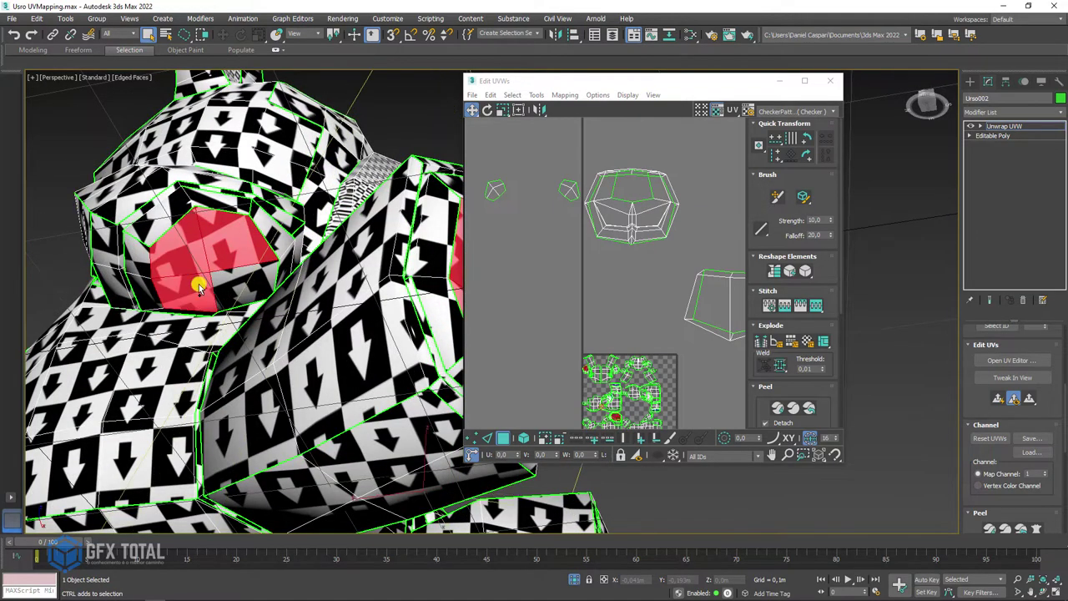
left_click(227, 280, "ctrl")
scroll(239, 275, "down", 3)
mouse_move(239, 274)
middle_mouse_down("alt")
mouse_move(334, 267)
mouse_move(225, 245)
middle_mouse_up("alt")
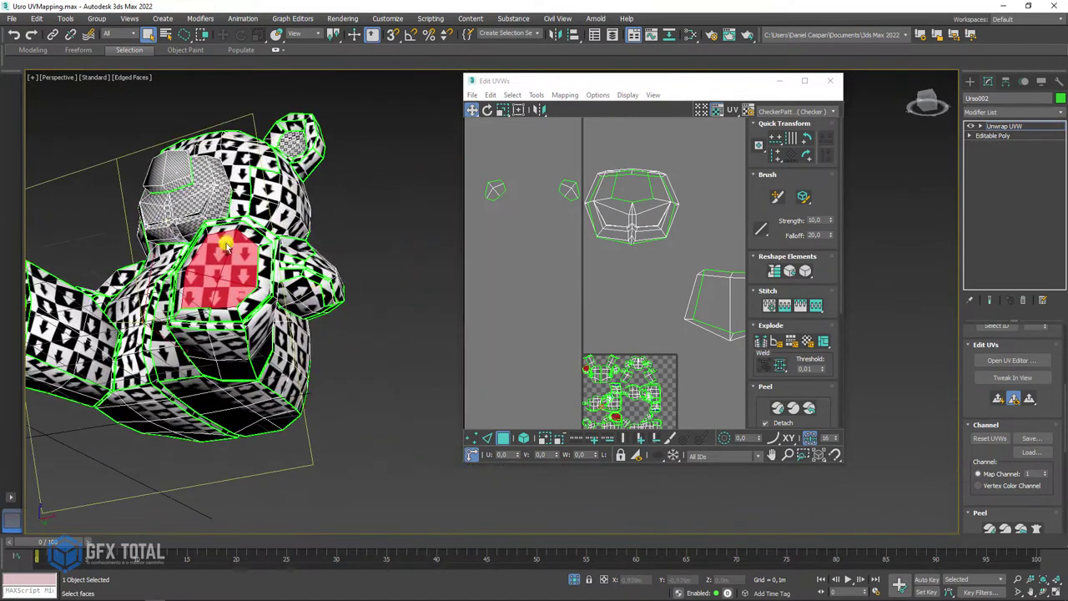
scroll(313, 294, "up", 3)
left_click(288, 302, "ctrl")
left_click(294, 311, "ctrl")
left_click(277, 321, "ctrl")
left_click(279, 309, "ctrl")
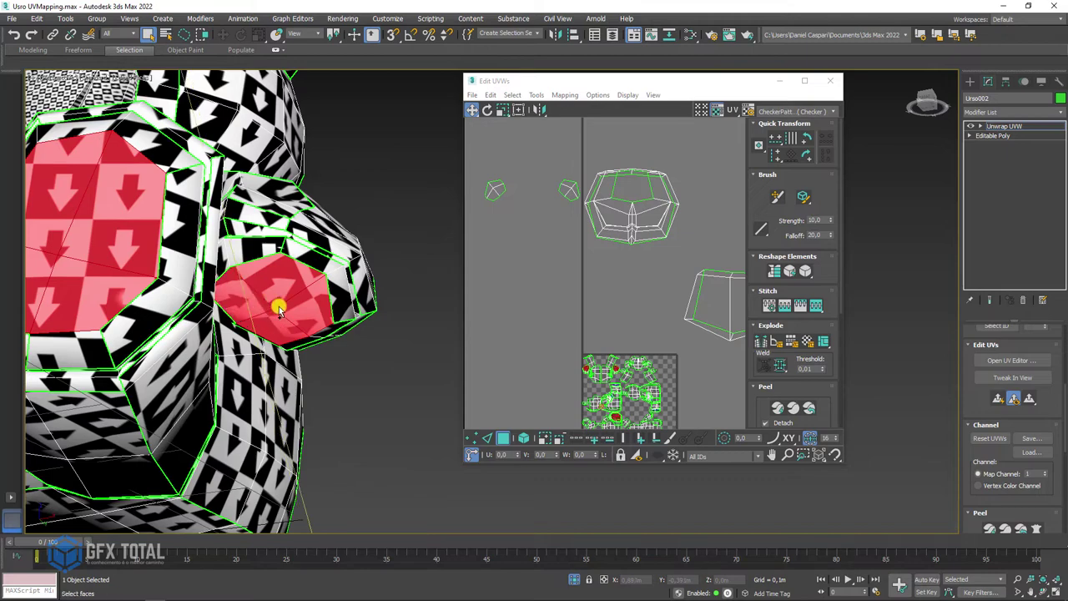
Step: Check the selected faces from several angles, then apply Quick Planar Map to them
scroll(279, 309, "down", 4)
middle_click_drag(358, 305, 553, 362, "alt")
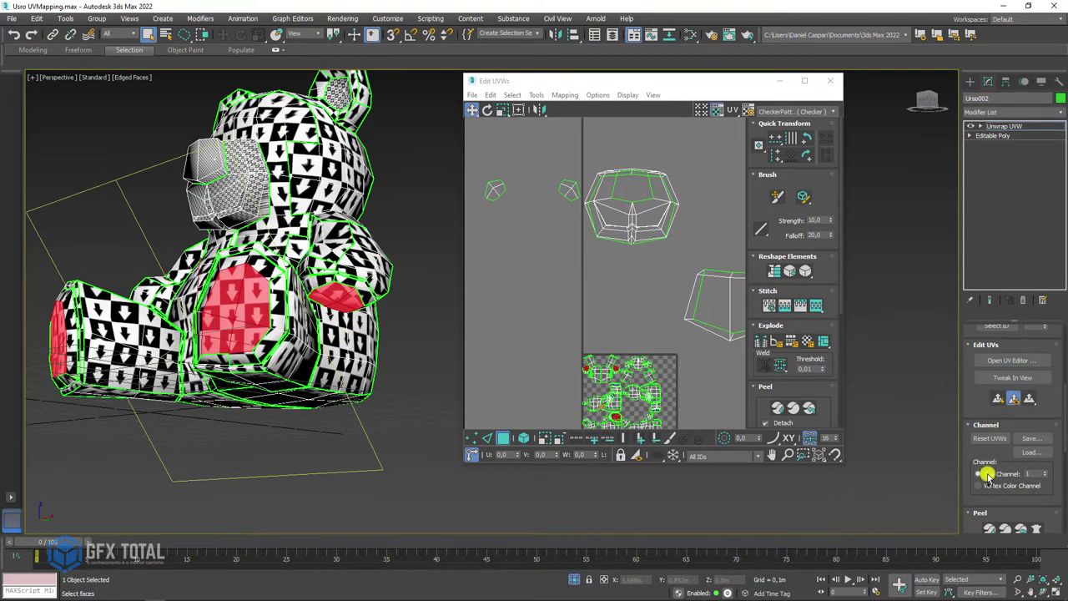
scroll(969, 353, "up", 3)
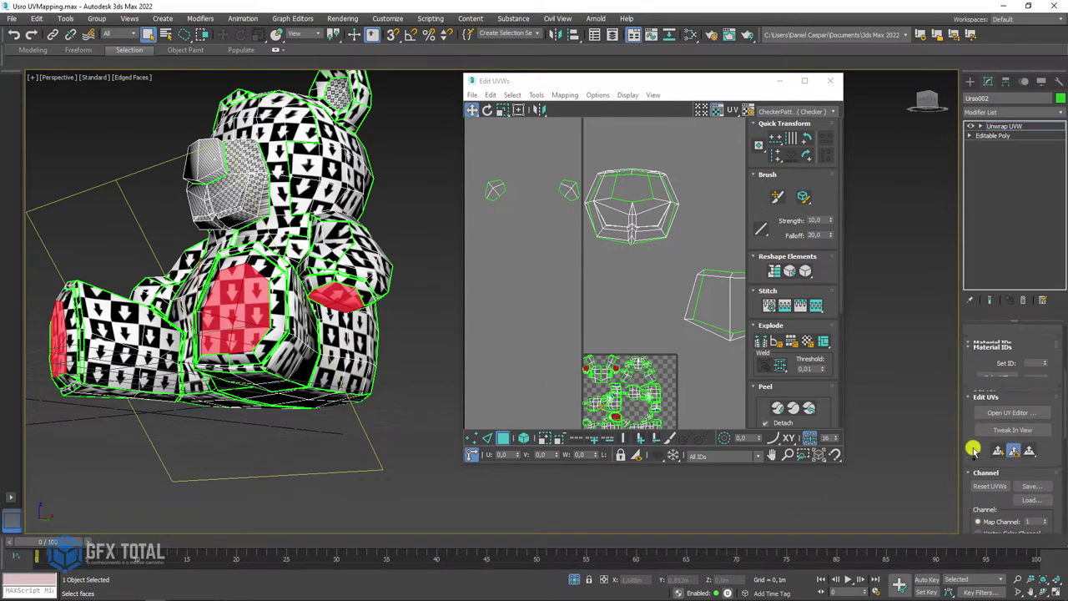
scroll(973, 446, "up", 2)
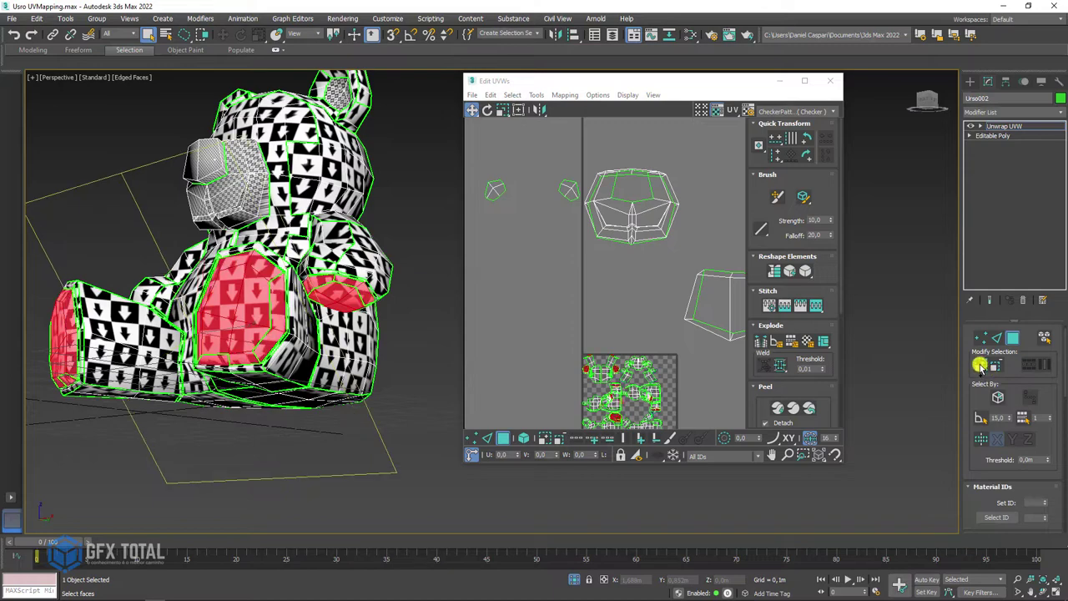
middle_click_drag(439, 346, 382, 353, "alt")
scroll(384, 307, "up", 3)
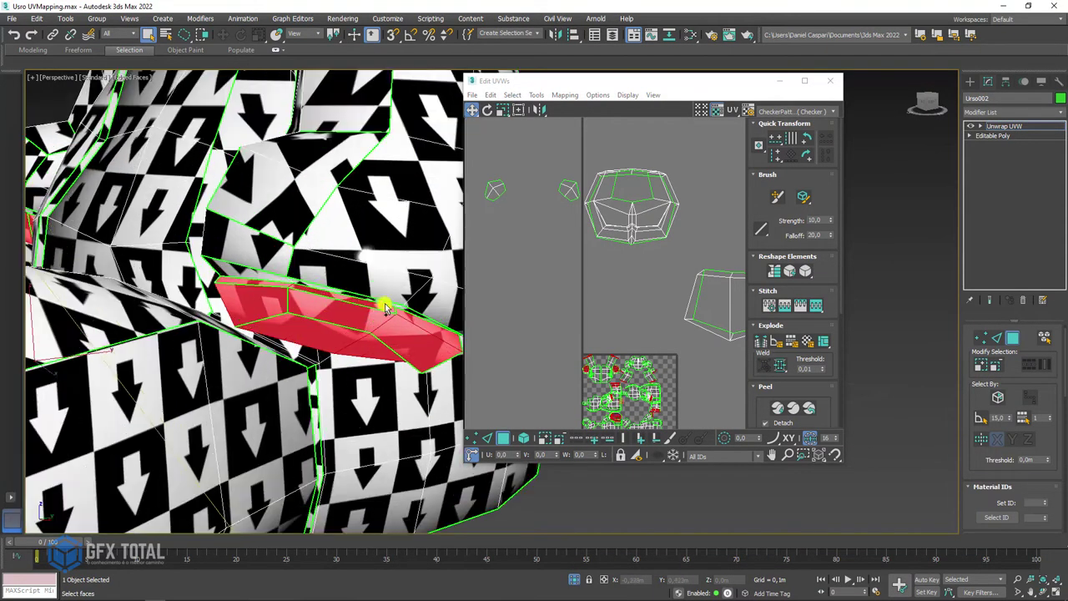
scroll(332, 299, "down", 5)
middle_click_drag(250, 322, 234, 350, "alt")
scroll(226, 370, "up", 3)
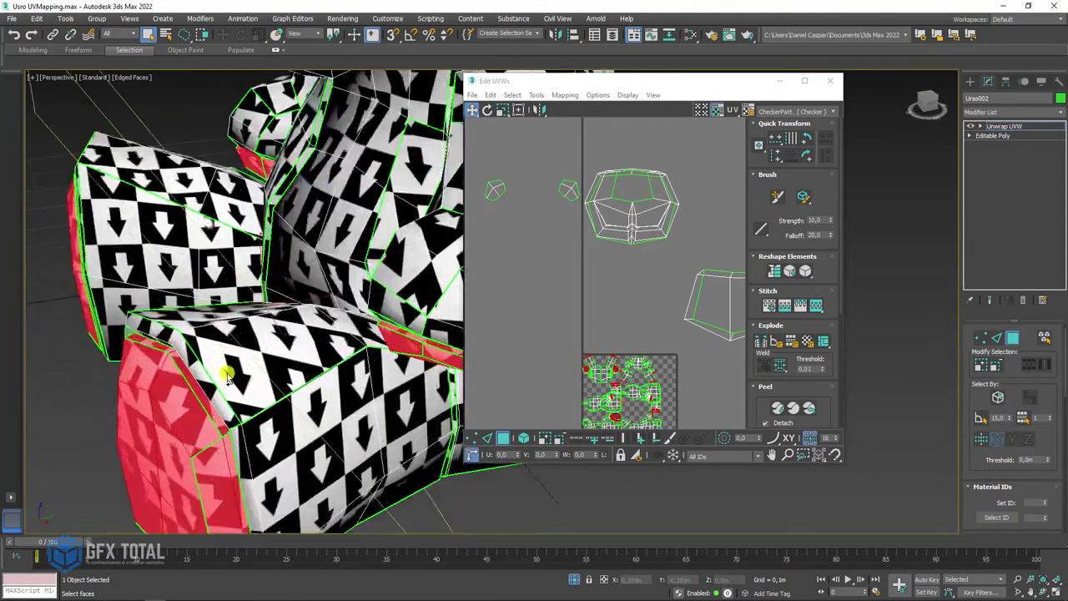
scroll(155, 350, "up", 3)
scroll(154, 350, "down", 3)
scroll(172, 358, "down", 4)
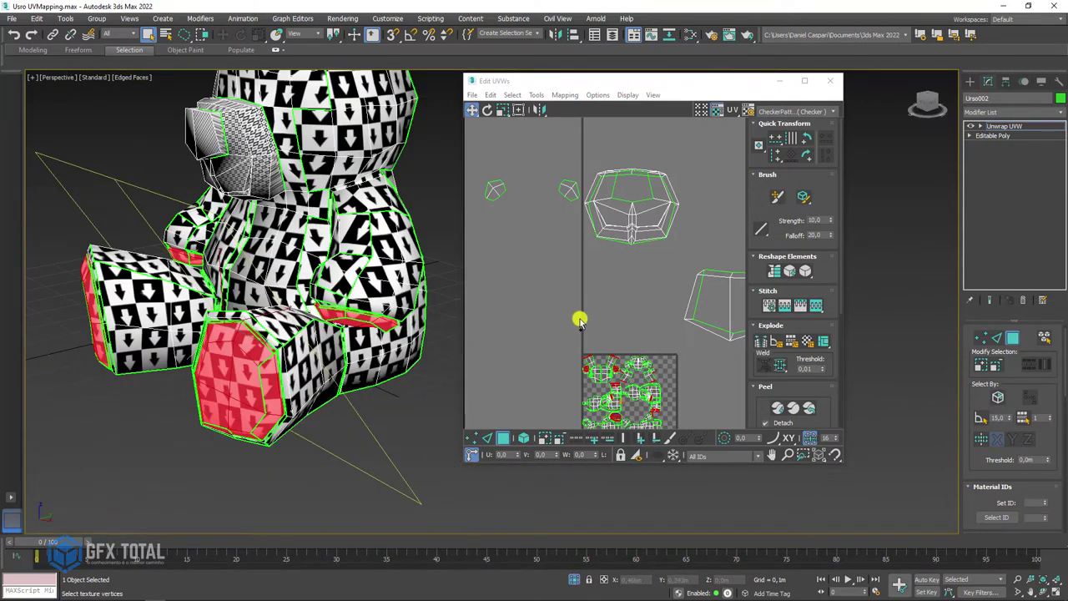
middle_click_drag(580, 321, 579, 191)
scroll(622, 278, "up", 3)
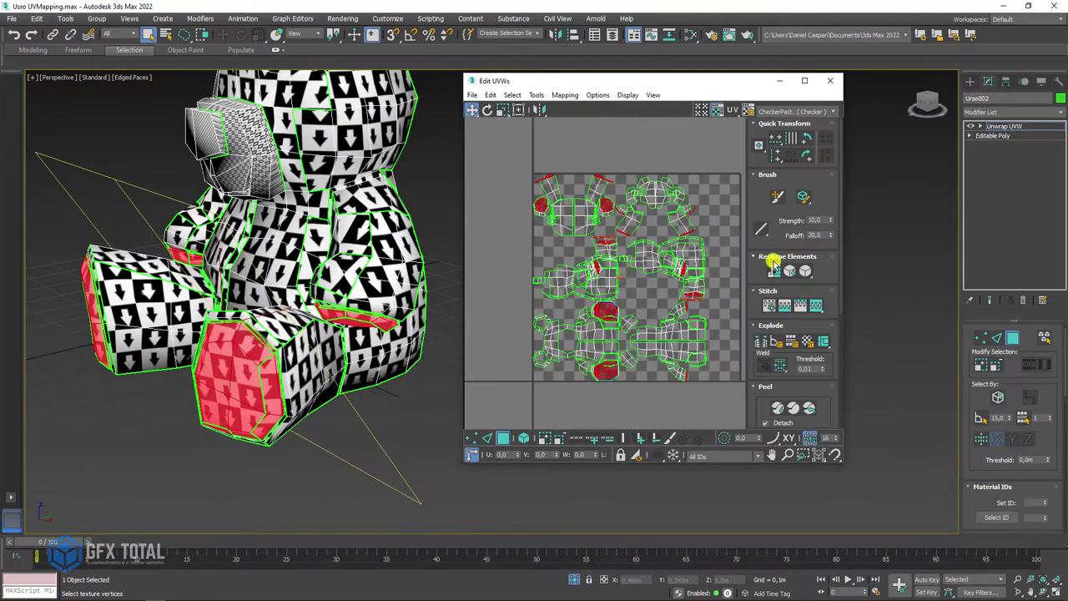
scroll(967, 393, "down", 5)
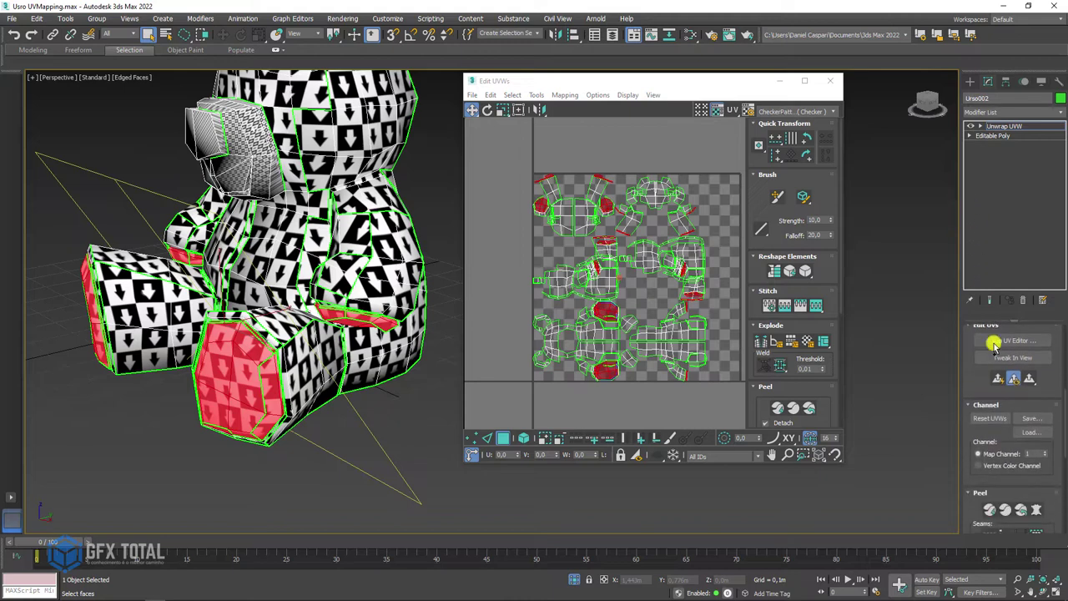
left_click(1000, 380)
Step: Move the projected foot and paw shells below the UV tile, separating the upper ones
scroll(702, 297, "down", 4)
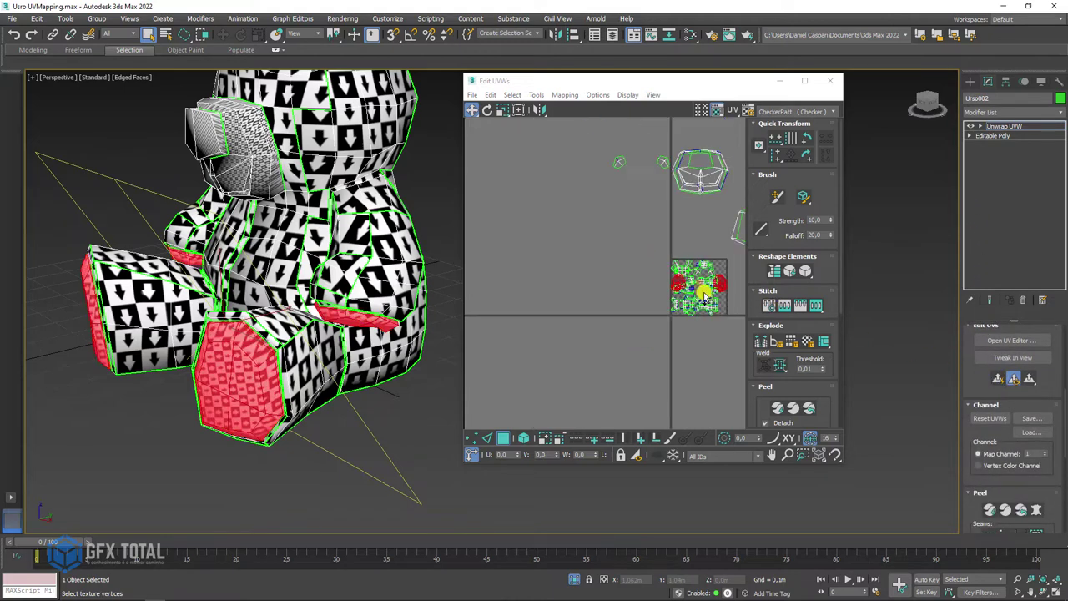
middle_click_drag(703, 300, 628, 320)
left_click_drag(639, 309, 629, 386)
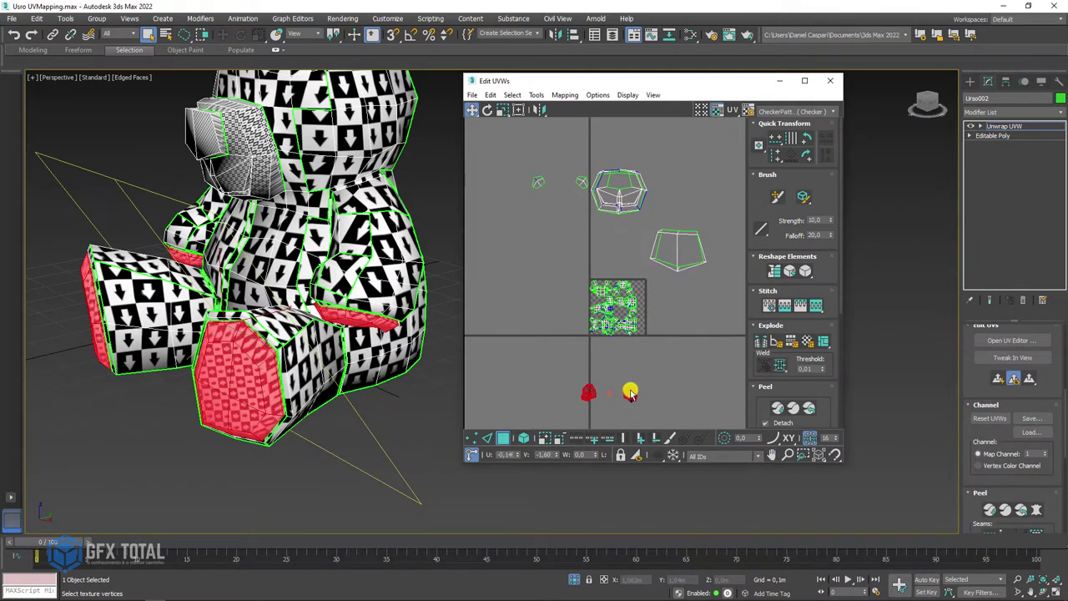
middle_click_drag(384, 367, 411, 377, "alt")
left_click_drag(584, 389, 526, 364)
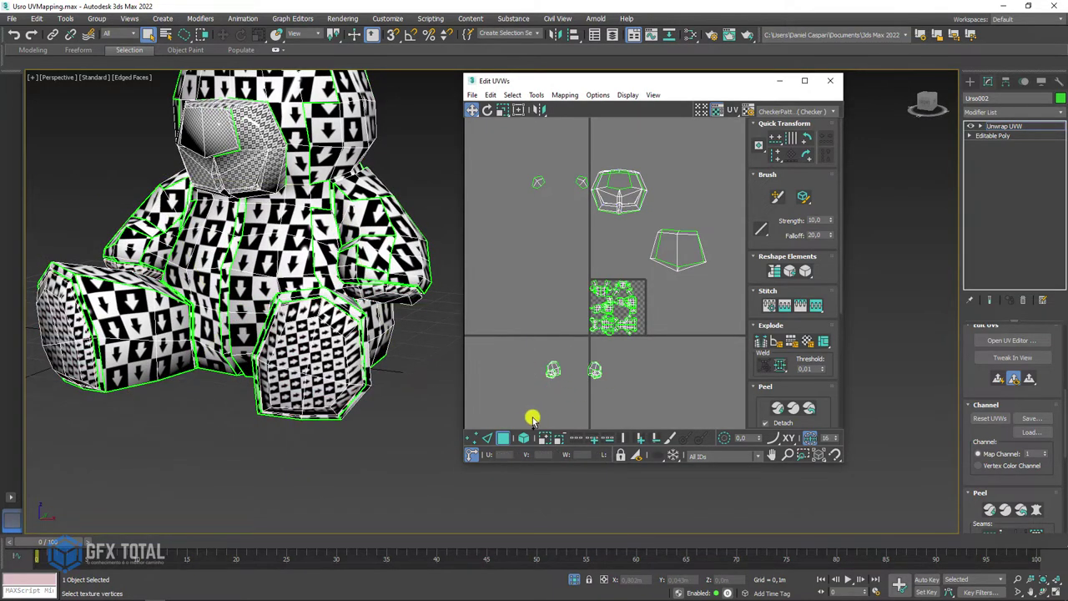
scroll(584, 375, "up", 3)
scroll(601, 343, "up", 2)
scroll(601, 344, "down", 1)
middle_click_drag(539, 364, 549, 318)
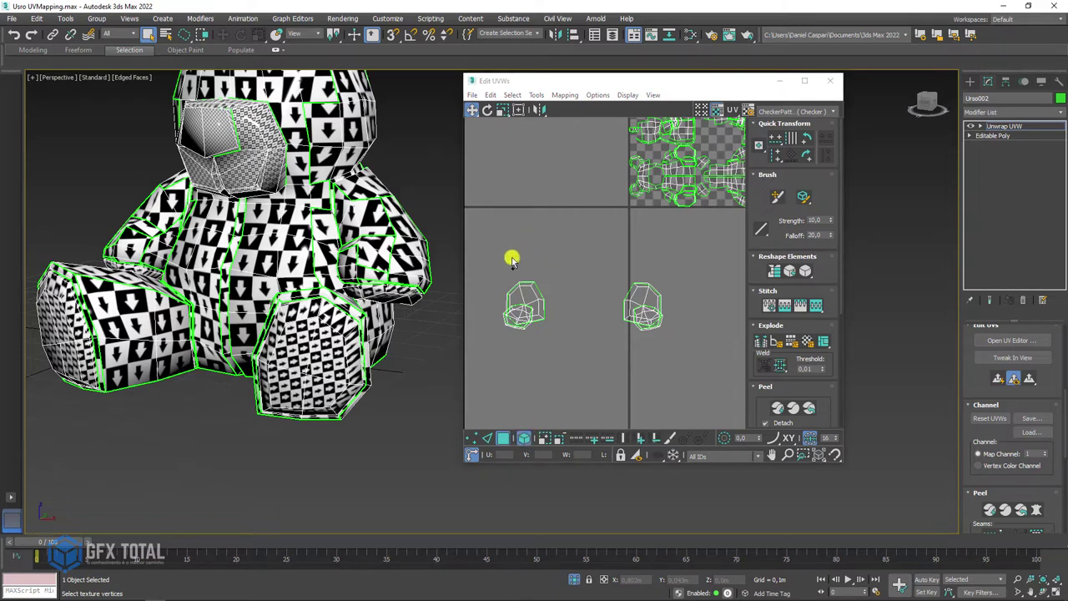
left_click_drag(668, 299, 639, 257)
Step: Select each of the four new shells to check its faces, then clear the selection
left_click(650, 321)
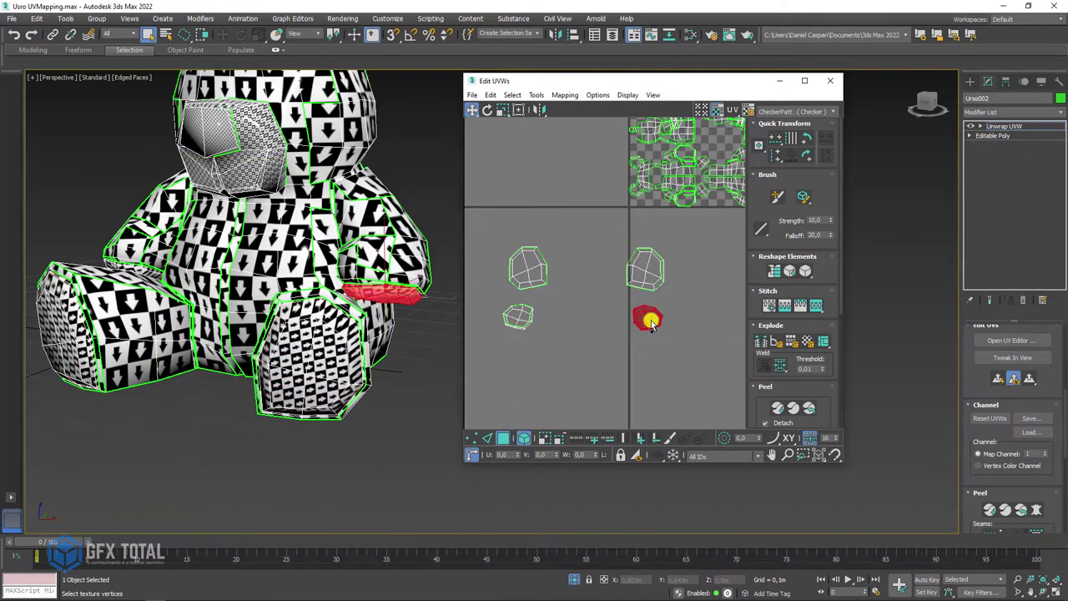
left_click(515, 317)
left_click(534, 269)
left_click(644, 270)
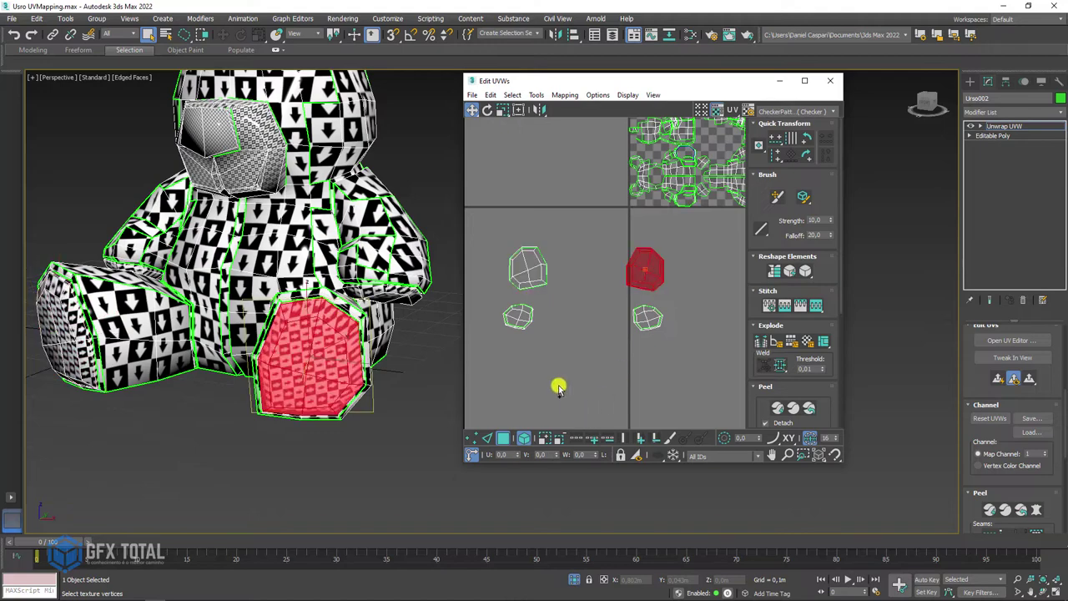
left_click(566, 372)
scroll(371, 334, "down", 2)
mouse_move(341, 269)
middle_mouse_down("alt")
mouse_move(389, 336)
mouse_move(244, 337)
middle_mouse_up("alt")
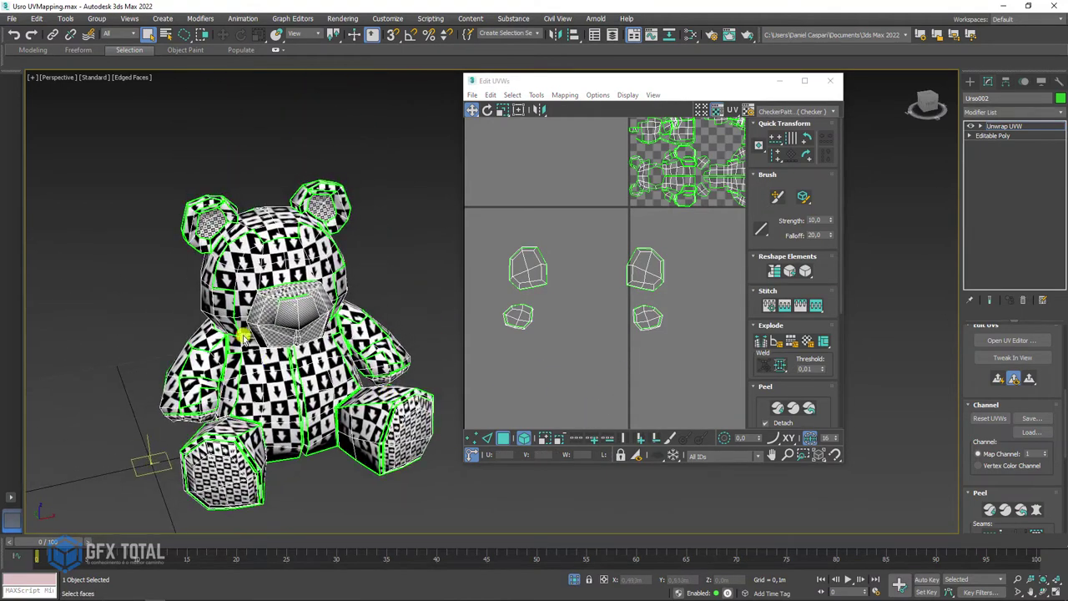
scroll(369, 256, "down", 3)
Step: Select all the UV shells and planar-project the body from the front
scroll(469, 247, "down", 2)
middle_click_drag(616, 223, 687, 332)
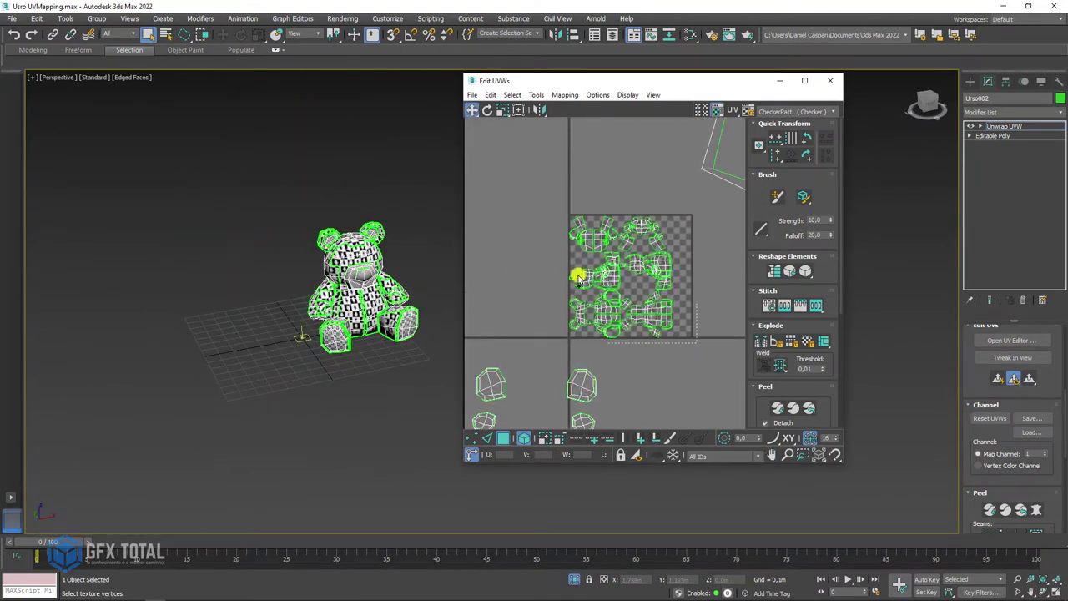
left_click_drag(526, 200, 527, 202)
scroll(359, 269, "up", 5)
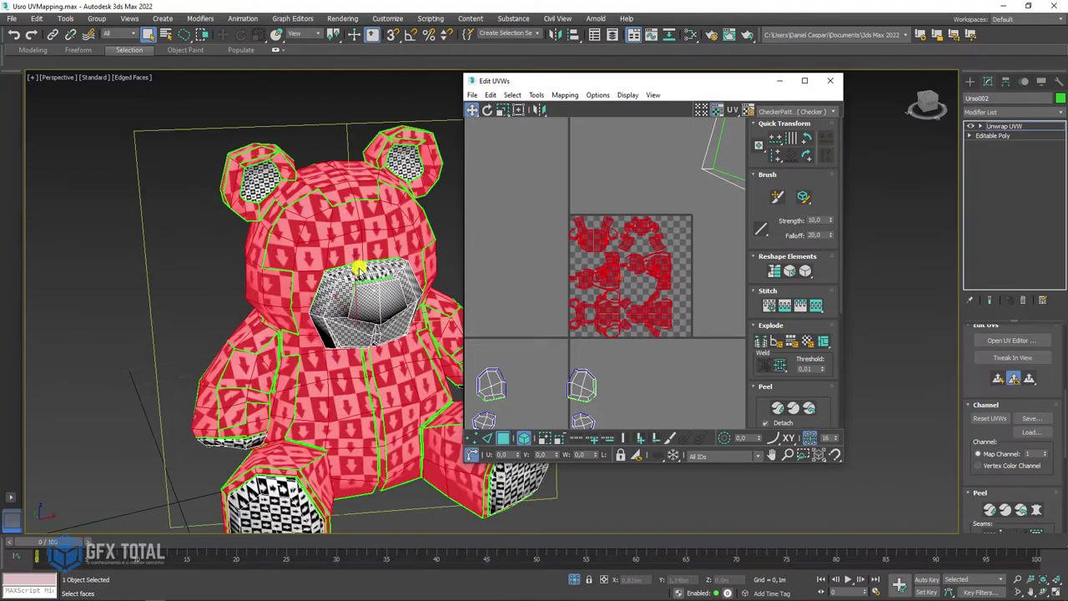
mouse_move(359, 269)
middle_mouse_down("alt")
mouse_move(208, 215)
mouse_move(263, 155)
mouse_move(382, 208)
mouse_move(388, 221)
middle_mouse_up("alt")
mouse_move(625, 209)
middle_mouse_down()
mouse_move(607, 213)
mouse_move(614, 224)
middle_mouse_up()
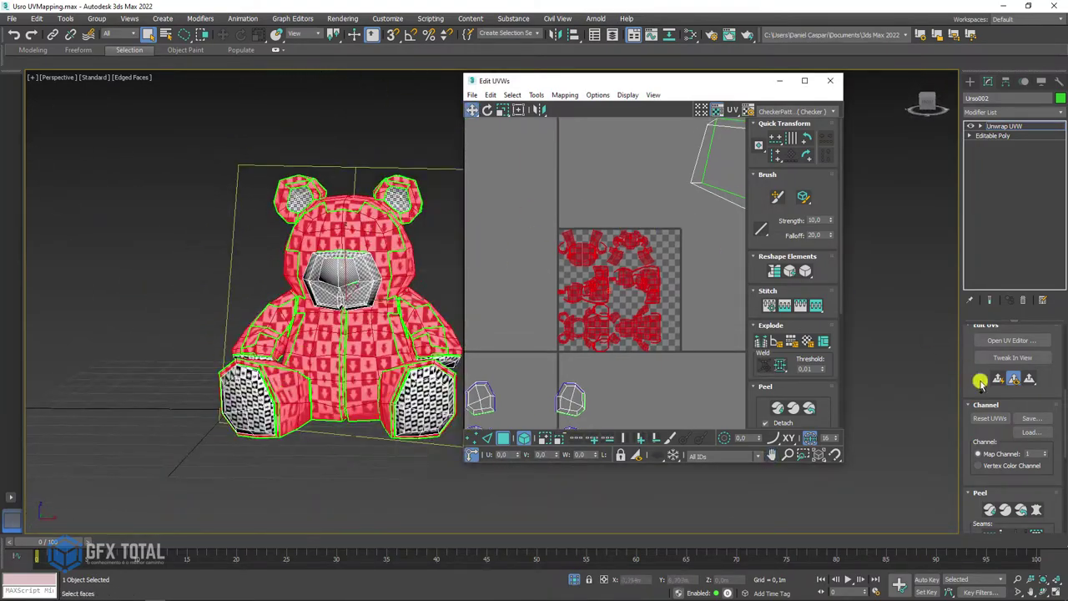
left_click(996, 378)
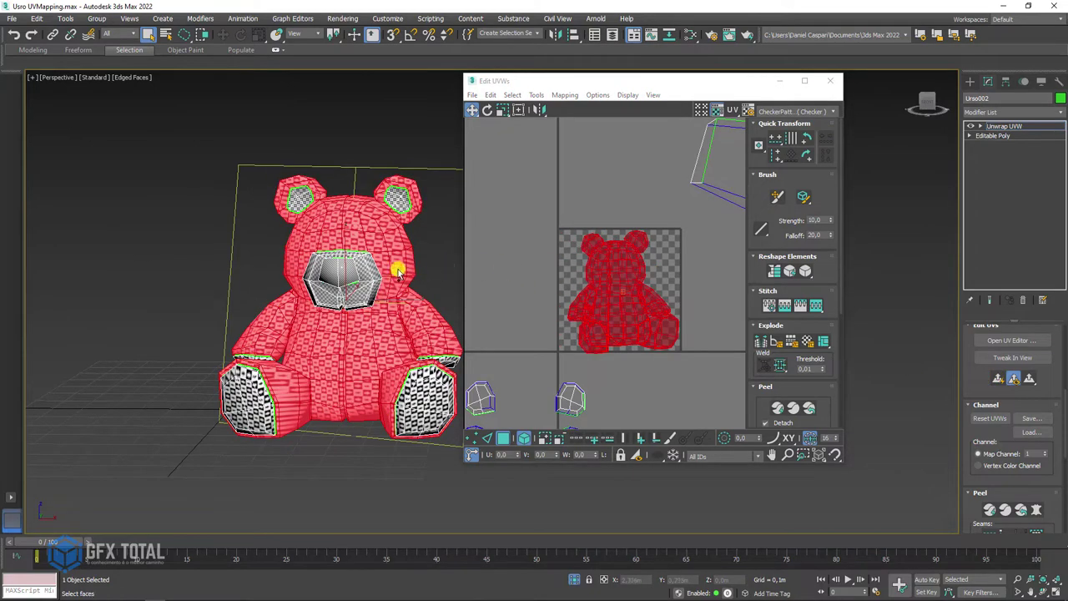
Step: Set the planar projection to the Y axis and re-project the faces
mouse_move(399, 272)
middle_mouse_down("alt")
mouse_move(203, 239)
mouse_move(207, 259)
mouse_move(249, 247)
middle_mouse_up("alt")
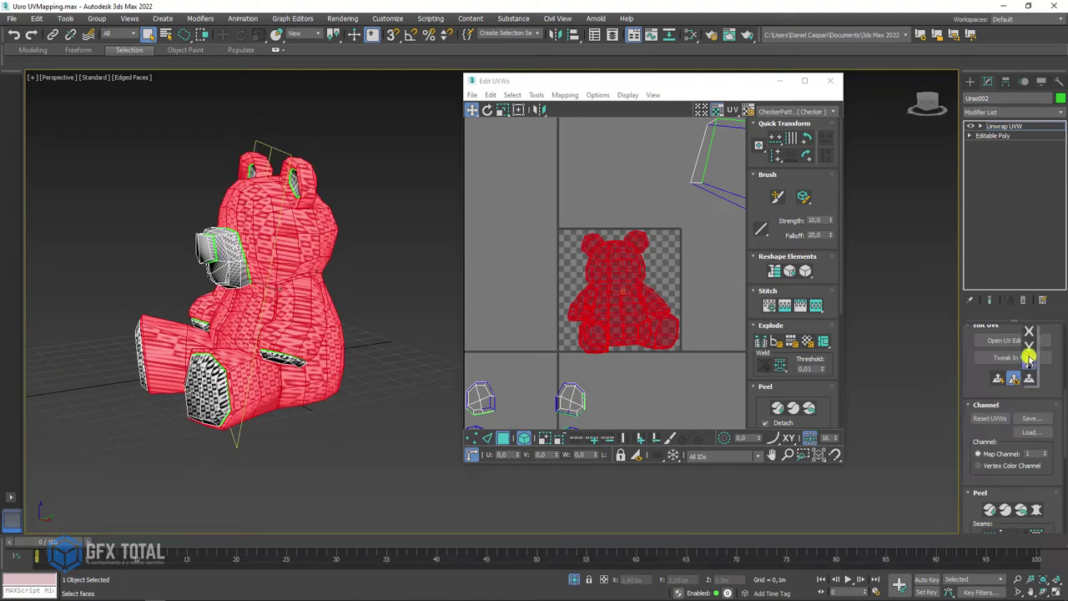
left_click_drag(1029, 357, 1029, 346)
middle_click_drag(394, 268, 139, 274, "alt")
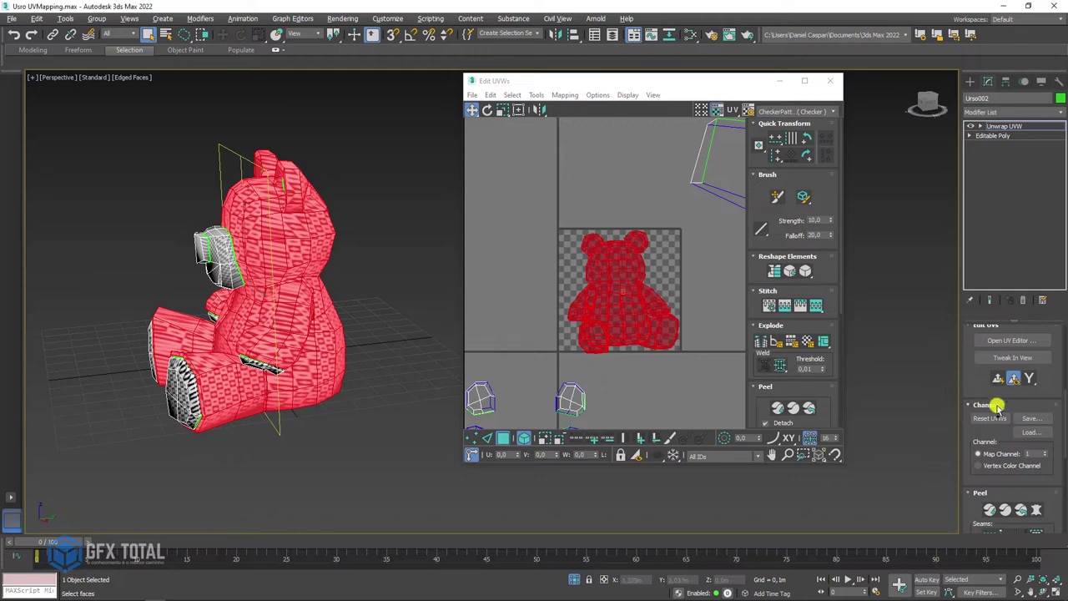
left_click(999, 380)
Step: Switch to the Left view and zoom in on the bear
mouse_move(339, 302)
middle_mouse_down("alt")
mouse_move(312, 306)
mouse_move(303, 253)
mouse_move(394, 310)
middle_mouse_up("alt")
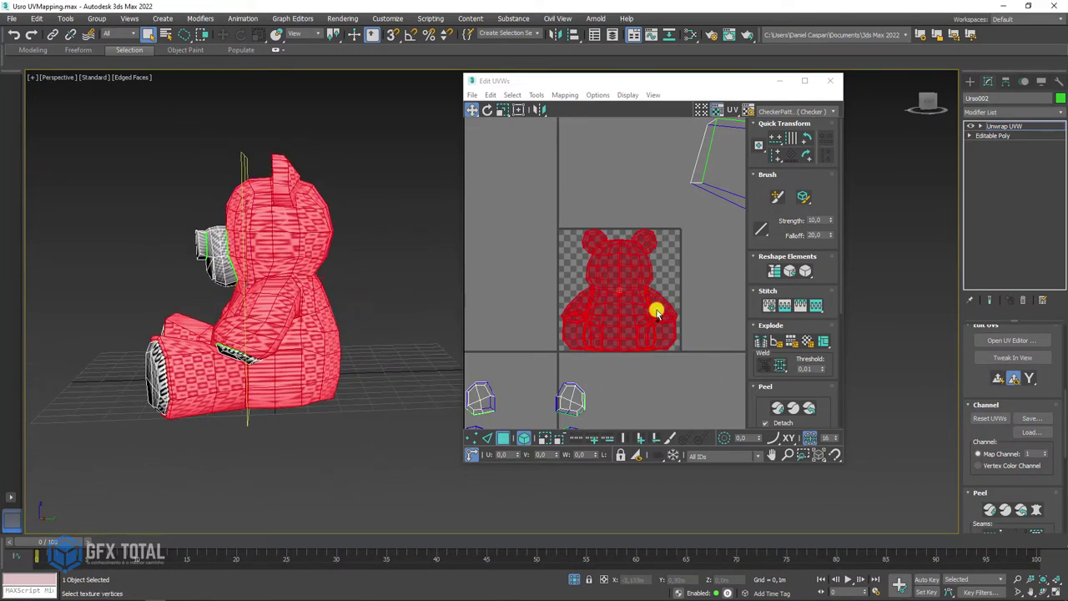
middle_click_drag(325, 297, 323, 297, "alt")
key("l")
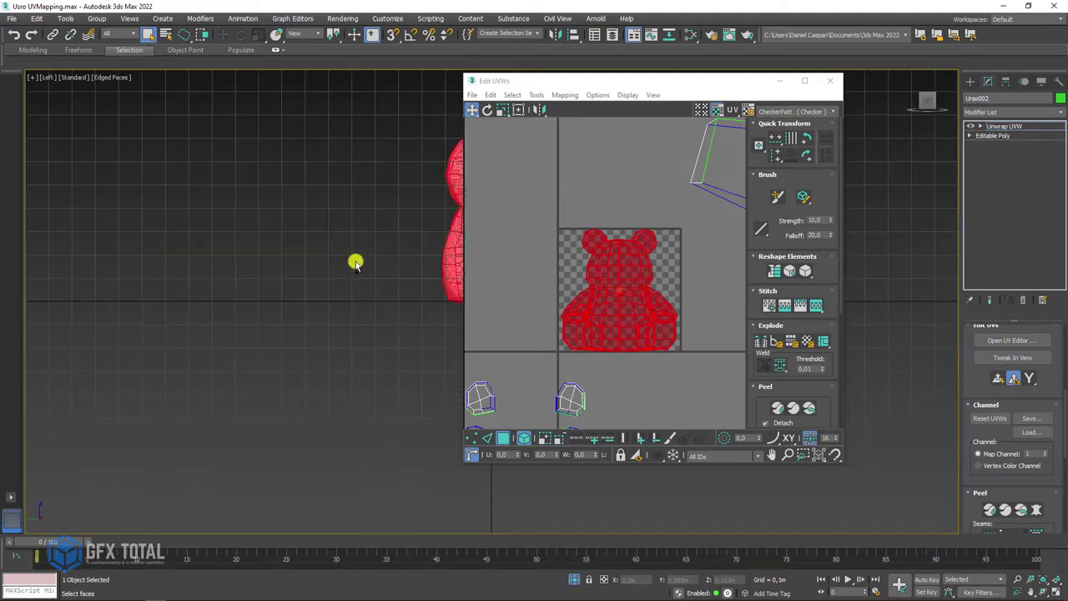
scroll(356, 259, "down", 3)
scroll(234, 295, "up", 5)
scroll(271, 271, "down", 1)
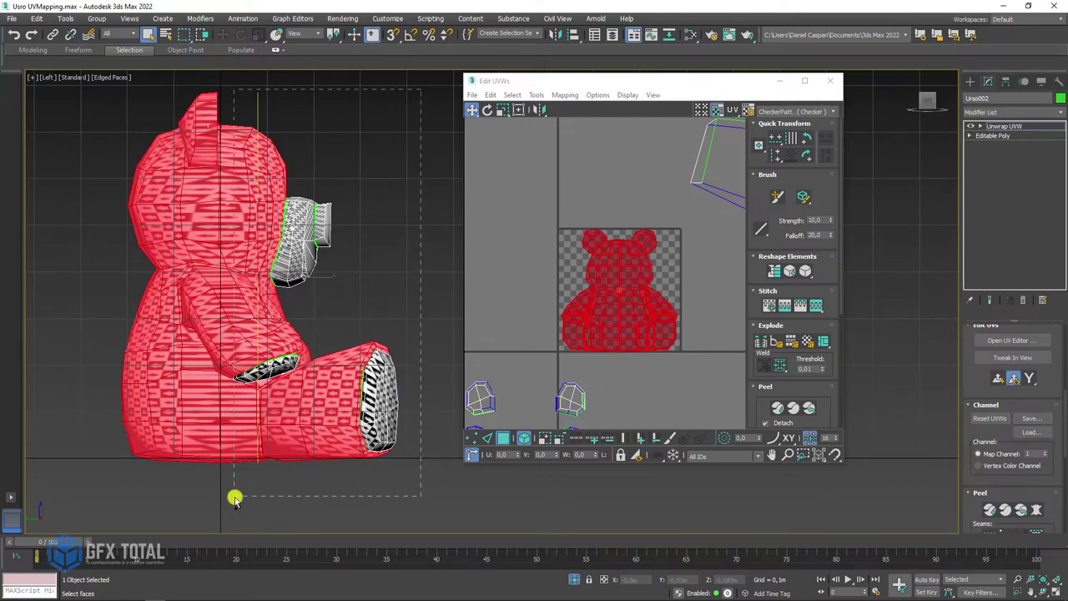
Step: Deselect the right-half faces and select the two paw-cap UV islands
left_click_drag(234, 498, 254, 470, "alt")
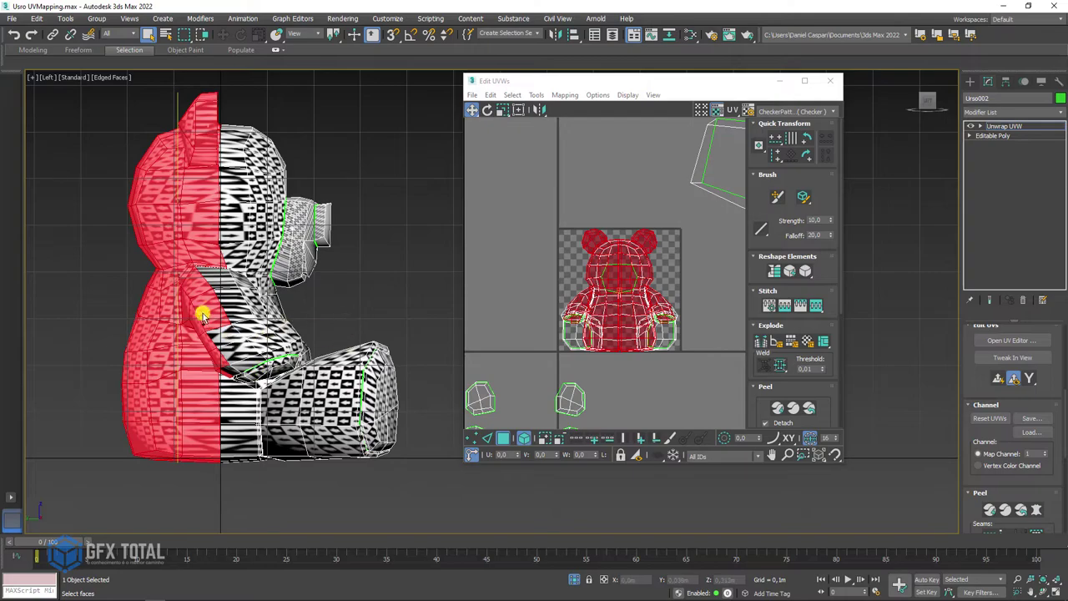
mouse_move(204, 316)
middle_mouse_down("alt")
mouse_move(329, 317)
mouse_move(390, 242)
middle_mouse_up("alt")
scroll(322, 330, "up", 5)
mouse_move(299, 412)
middle_mouse_down("alt")
mouse_move(310, 429)
mouse_move(303, 362)
mouse_move(256, 325)
mouse_move(229, 328)
mouse_move(303, 277)
mouse_move(375, 309)
mouse_move(289, 262)
mouse_move(254, 185)
middle_mouse_up("alt")
scroll(230, 327, "down", 5)
scroll(255, 186, "up", 3)
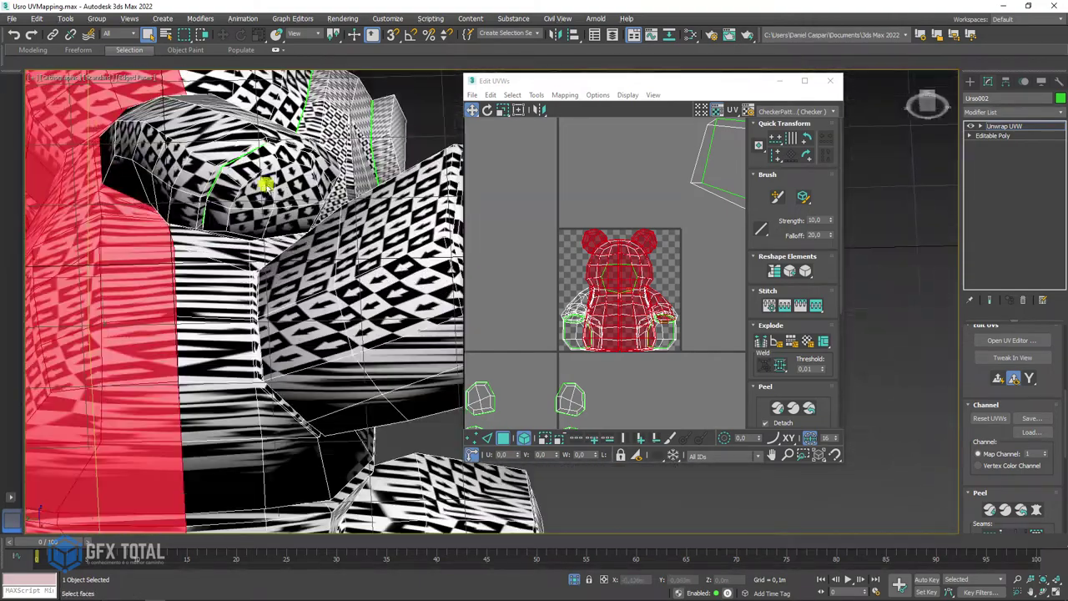
middle_click_drag(576, 329, 637, 167)
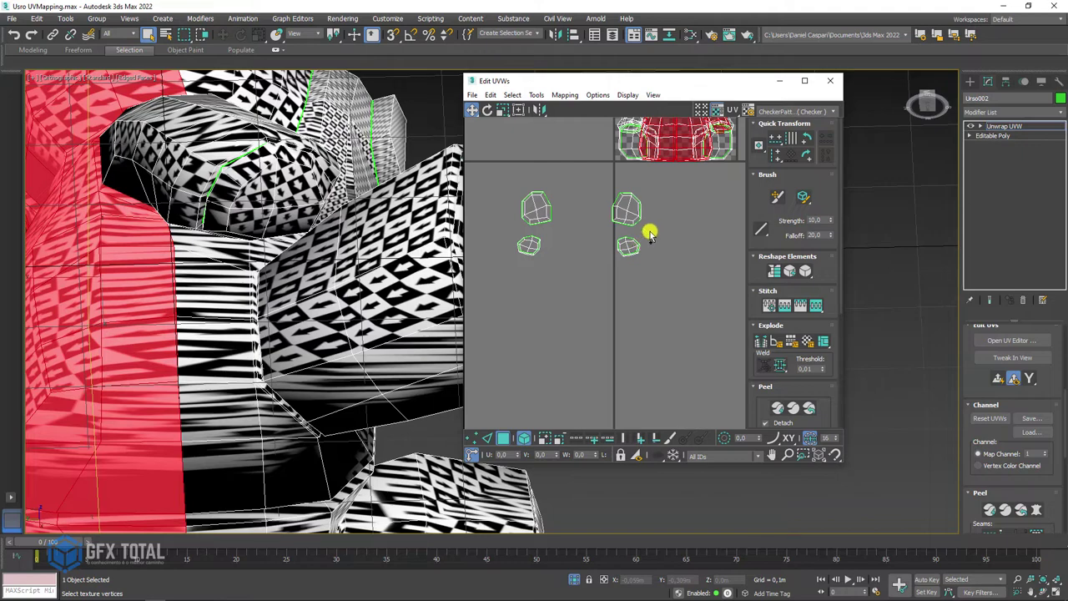
left_click_drag(651, 235, 487, 314)
Step: Grow the selection three times so it covers both arms
scroll(368, 224, "down", 2)
scroll(460, 258, "down", 3)
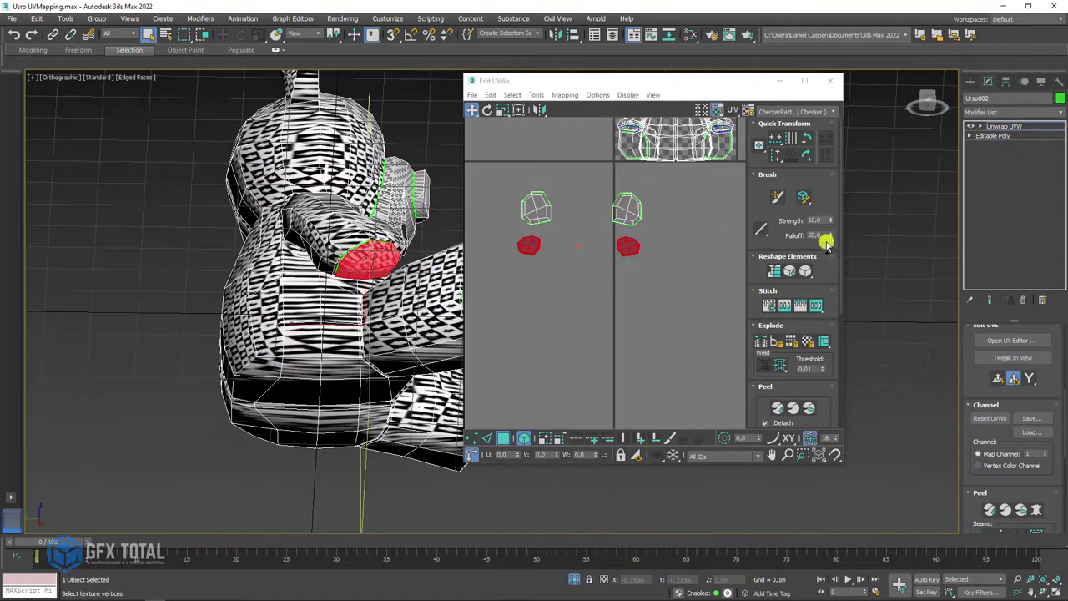
scroll(966, 352, "up", 2)
scroll(975, 467, "up", 3)
left_click(982, 356)
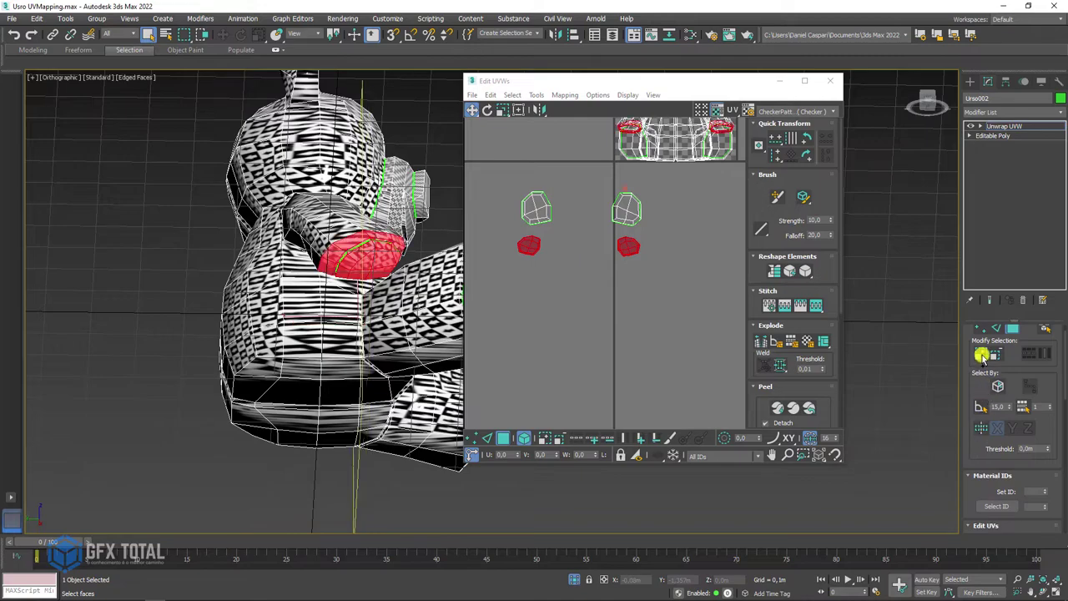
left_click(982, 356)
left_click(982, 356)
Step: Move the arm UVs out of the body layout to the upper left
scroll(368, 250, "up", 3)
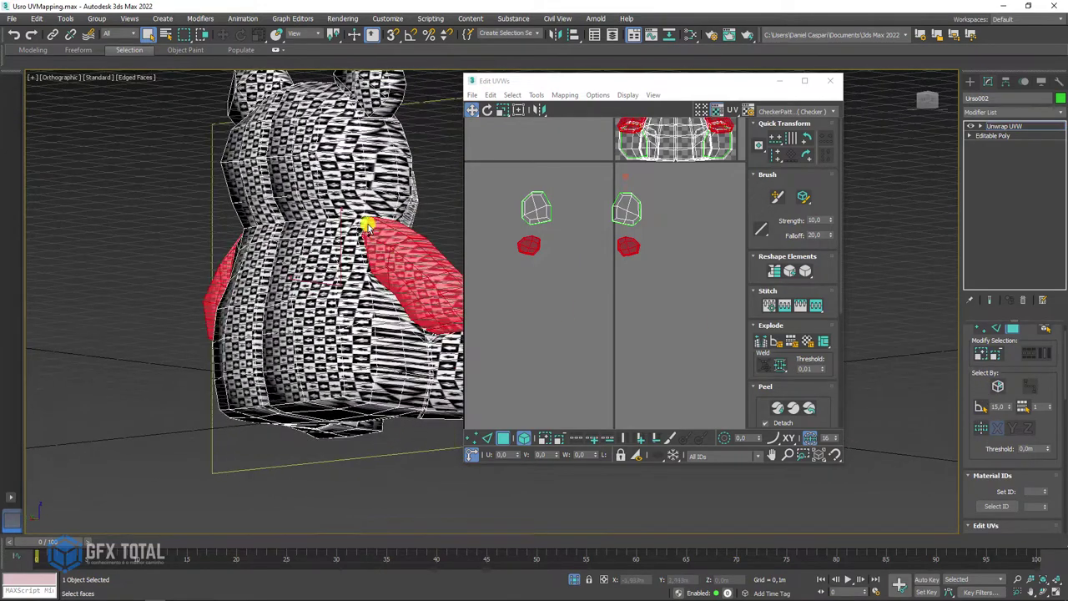
scroll(372, 227, "up", 3)
scroll(339, 234, "up", 2)
scroll(292, 240, "up", 2)
scroll(282, 239, "up", 2)
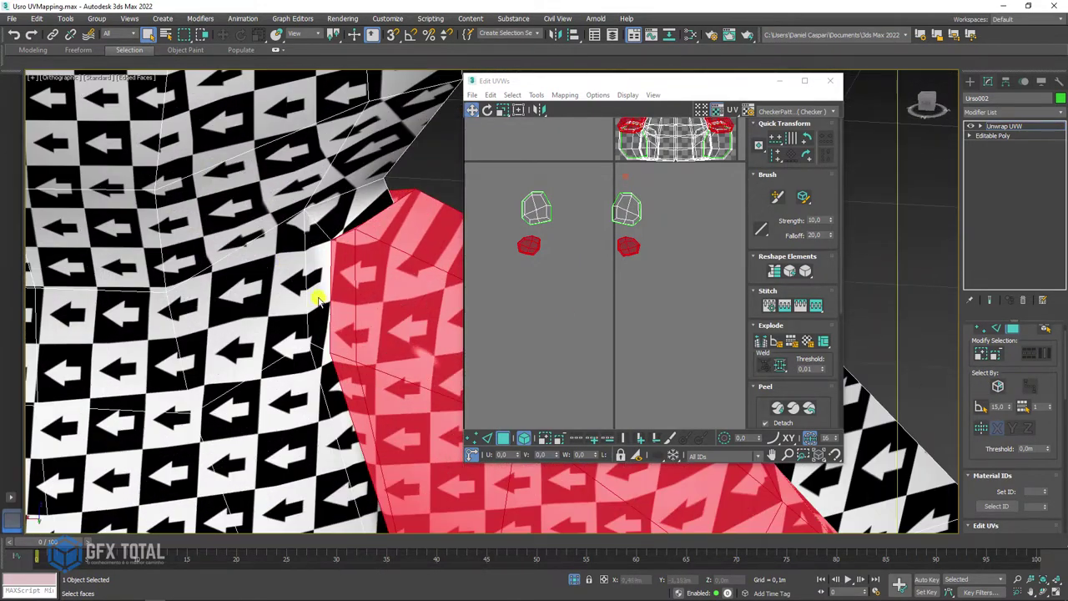
key("z")
mouse_move(375, 291)
middle_mouse_down("alt")
mouse_move(241, 310)
mouse_move(352, 305)
middle_mouse_up("alt")
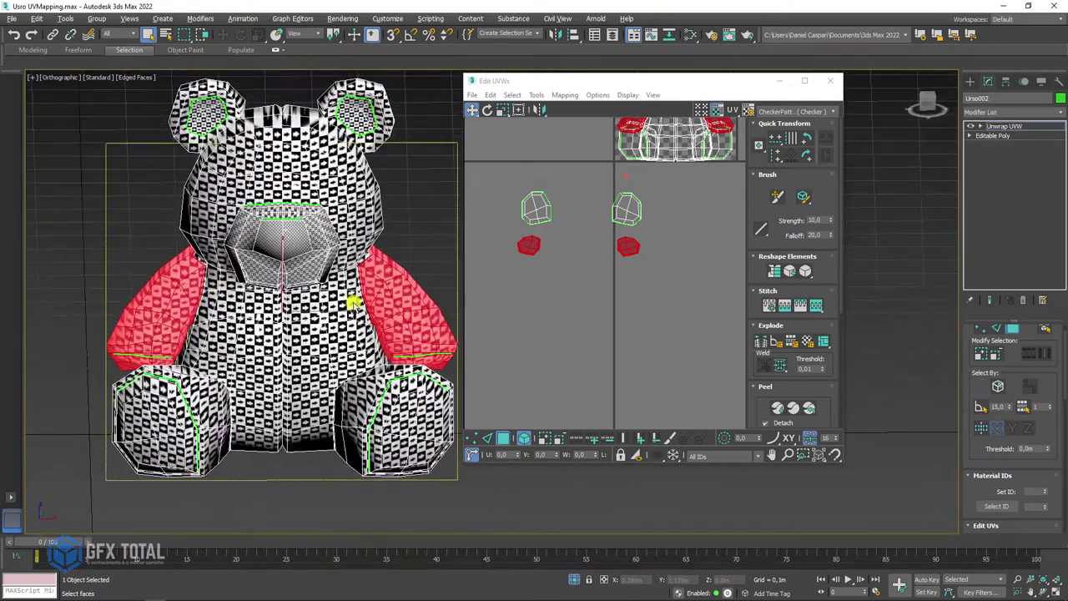
scroll(667, 309, "down", 2)
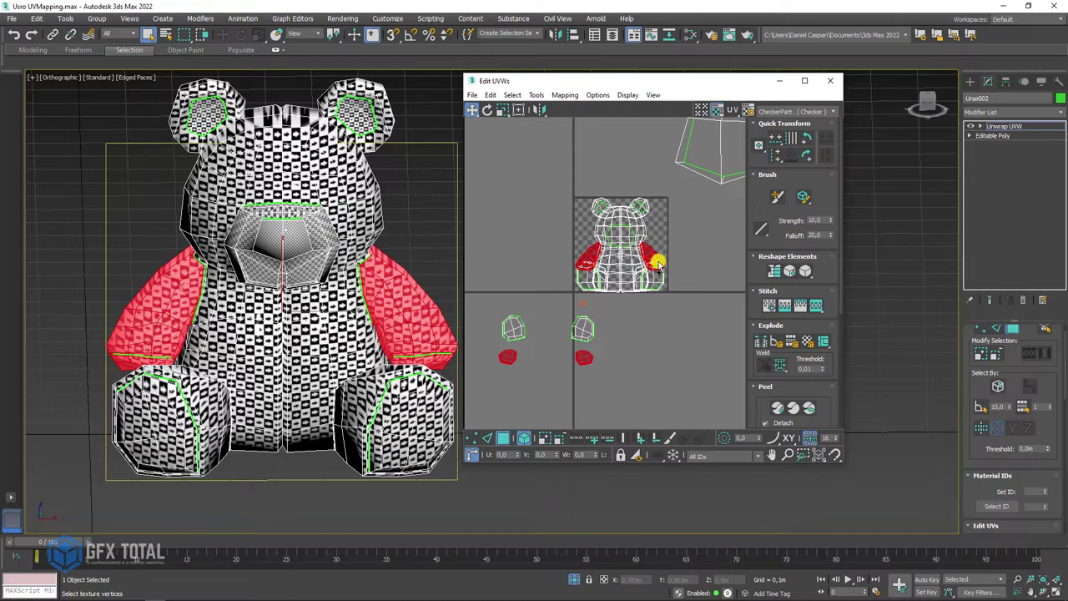
mouse_move(657, 264)
left_mouse_down()
mouse_move(529, 231)
mouse_move(492, 204)
left_mouse_up()
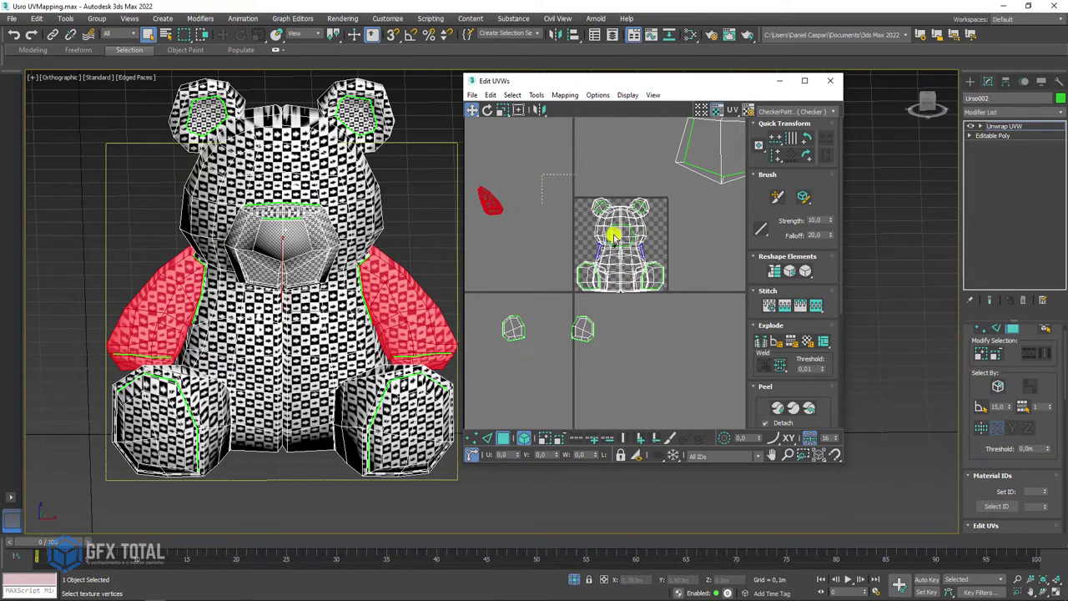
Step: Select the body UV island and a face on the leg's end cap
left_click_drag(684, 295, 677, 300)
mouse_move(449, 342)
middle_mouse_down("alt")
mouse_move(317, 292)
mouse_move(378, 341)
middle_mouse_up("alt")
left_click(399, 320)
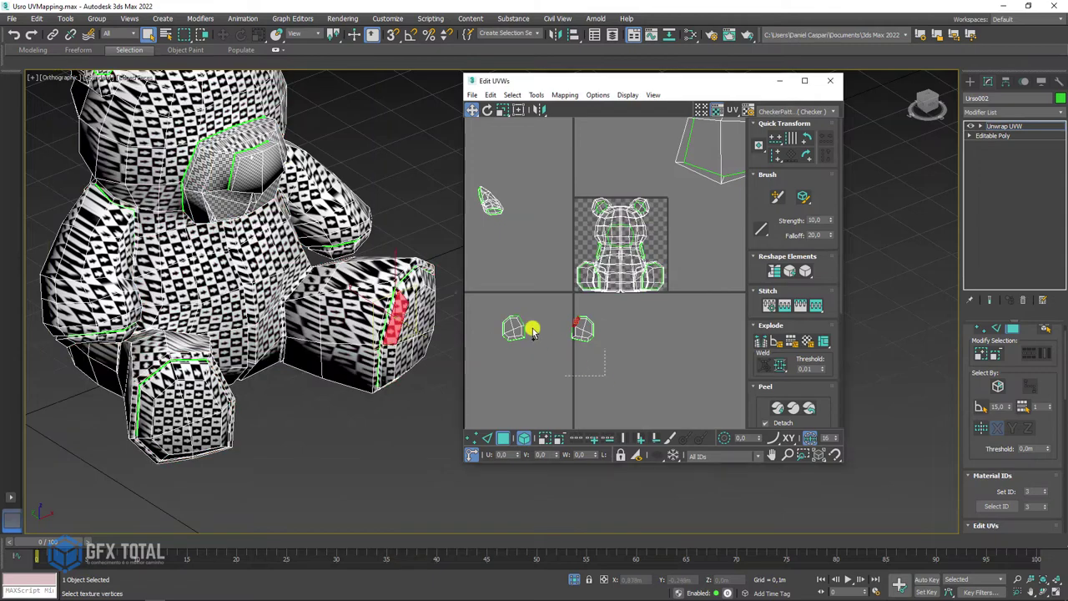
Step: Select both leg end-cap faces and grow the selection to cover the whole legs
left_click_drag(488, 305, 605, 355)
left_click(982, 354)
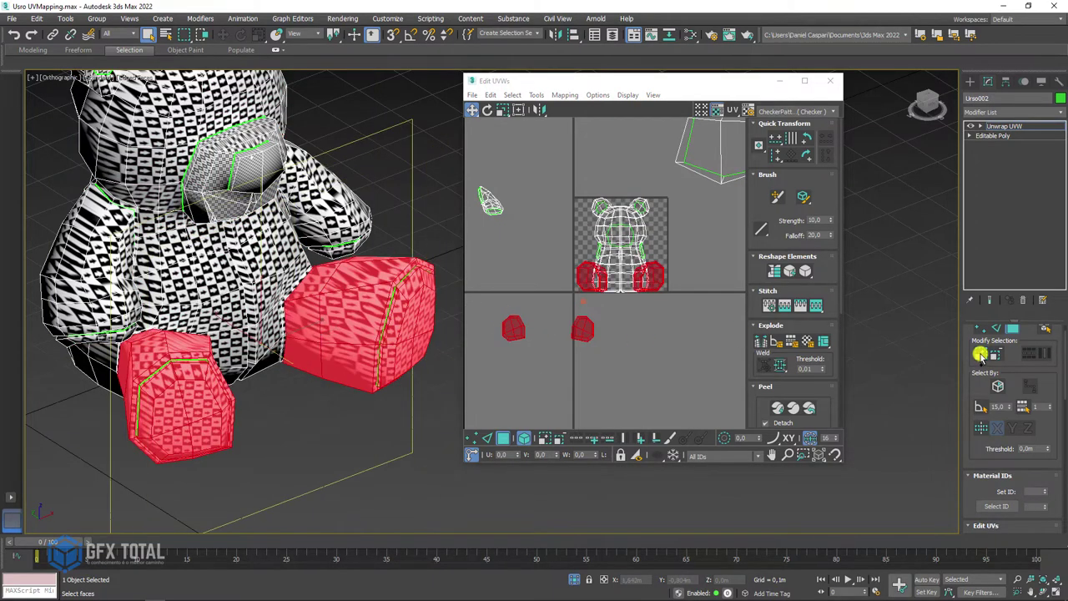
scroll(266, 361, "up", 3)
scroll(250, 362, "up", 3)
scroll(334, 351, "up", 2)
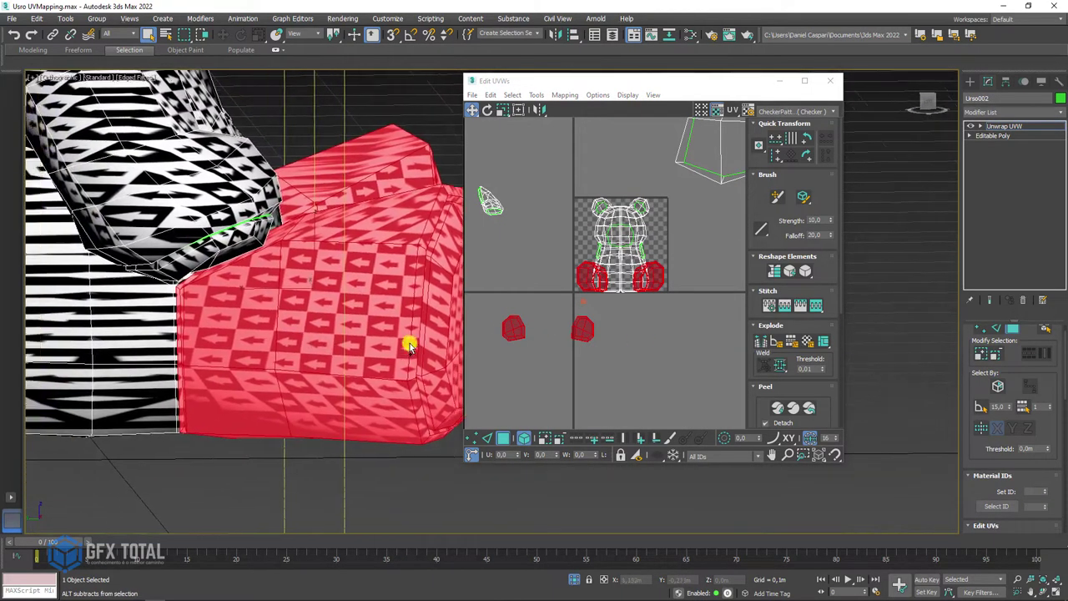
scroll(186, 339, "up", 2)
scroll(233, 319, "up", 2)
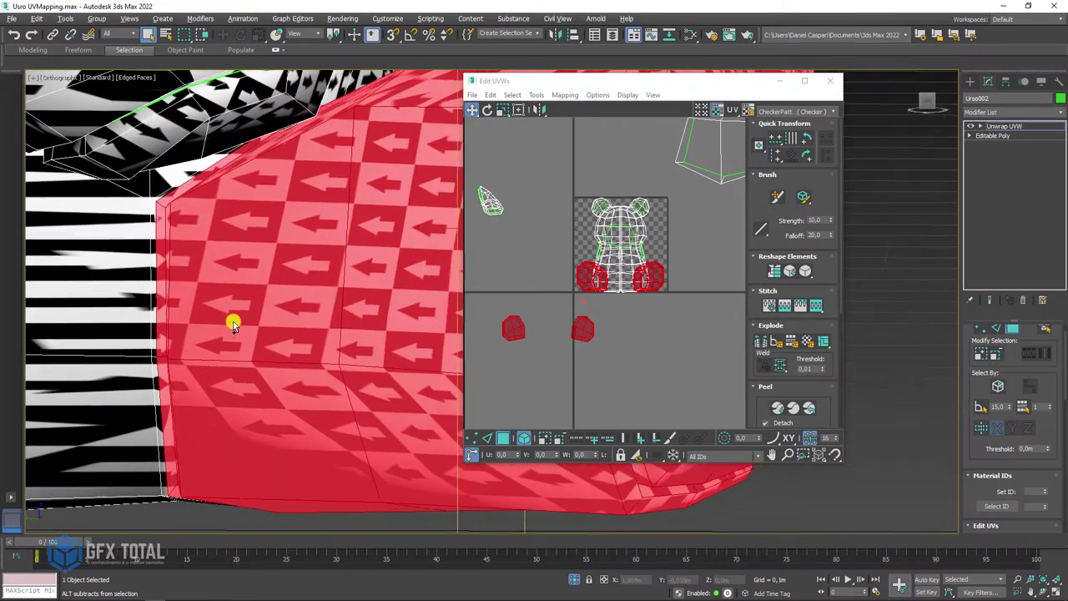
scroll(233, 320, "up", 3)
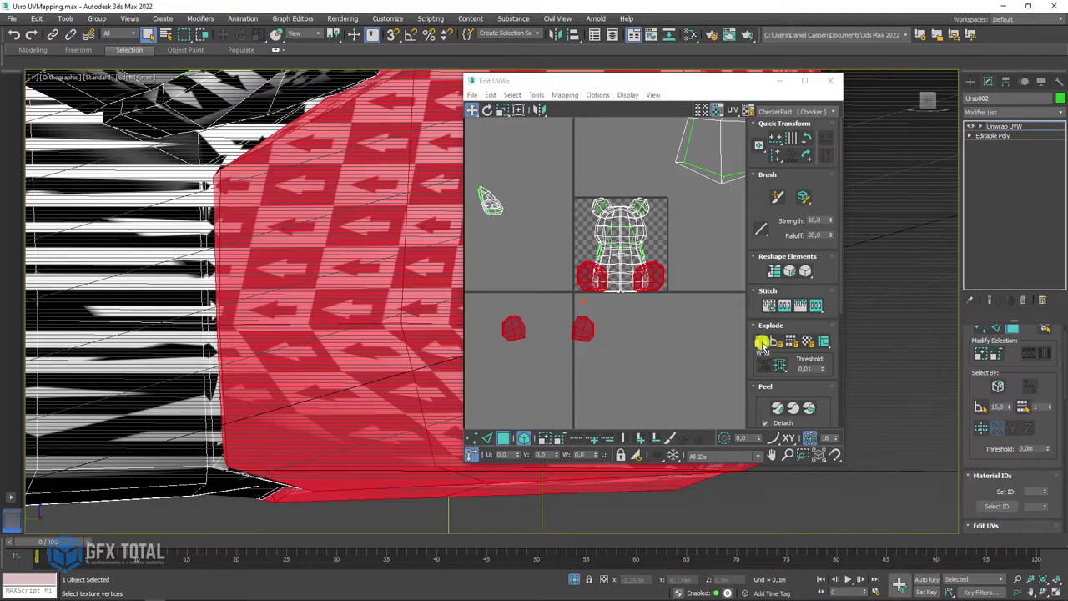
Step: Move the leg UVs below the body layout, next to the foot soles
mouse_move(668, 291)
left_mouse_down()
mouse_move(649, 322)
mouse_move(632, 310)
left_mouse_up()
scroll(632, 310, "down", 2)
scroll(429, 269, "down", 3)
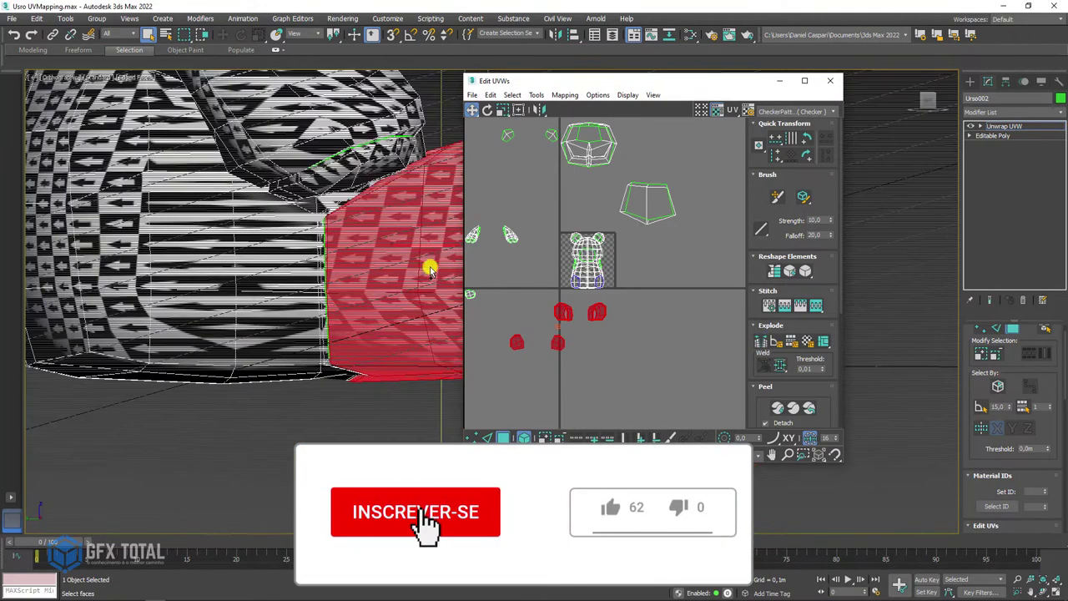
scroll(429, 270, "down", 1)
scroll(393, 291, "down", 3)
scroll(267, 348, "down", 2)
scroll(272, 396, "down", 2)
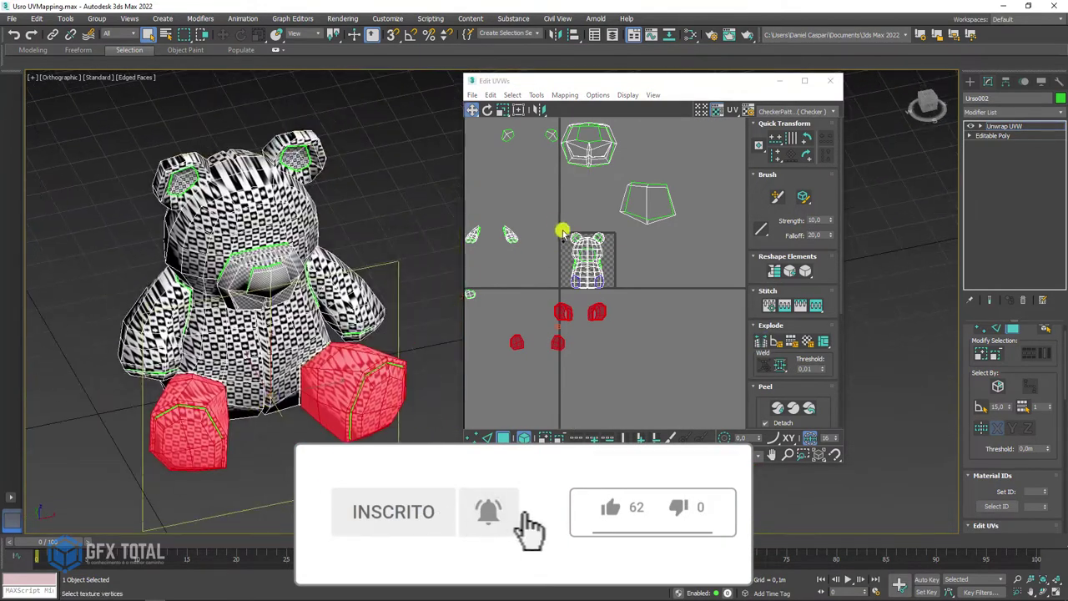
Step: Select the bear's body UV island and orbit the viewport around the bear
left_click(612, 288)
mouse_move(364, 255)
middle_mouse_down("alt")
mouse_move(296, 230)
mouse_move(317, 186)
middle_mouse_up("alt")
scroll(317, 186, "up", 2)
scroll(321, 184, "up", 2)
Step: Switch the viewport to Front view and zoom in on the bear's head
scroll(342, 188, "up", 2)
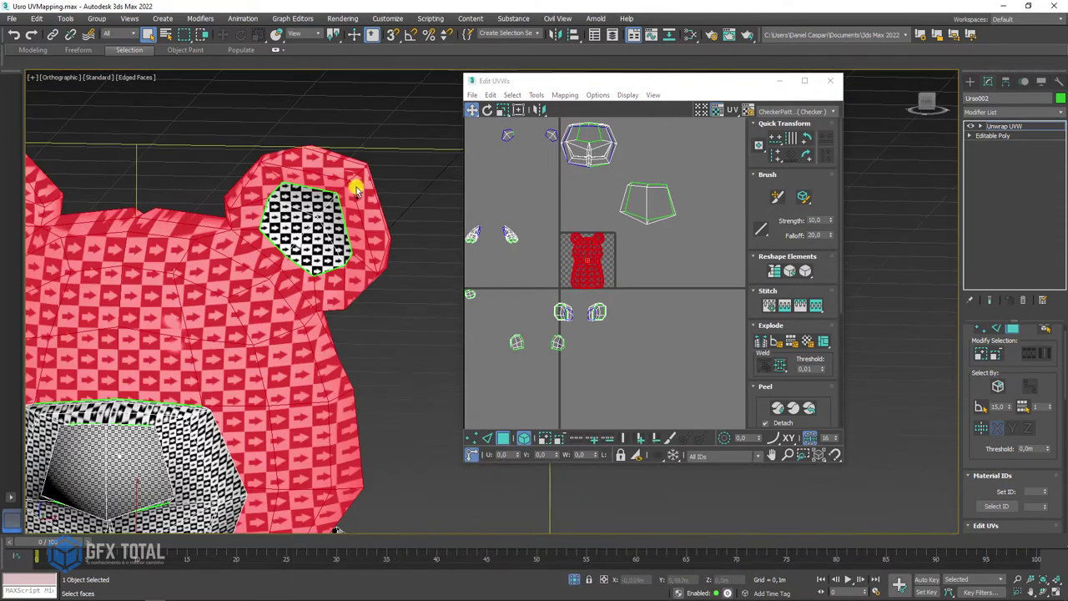
mouse_move(268, 204)
middle_mouse_down("alt")
mouse_move(275, 194)
mouse_move(289, 203)
middle_mouse_up("alt")
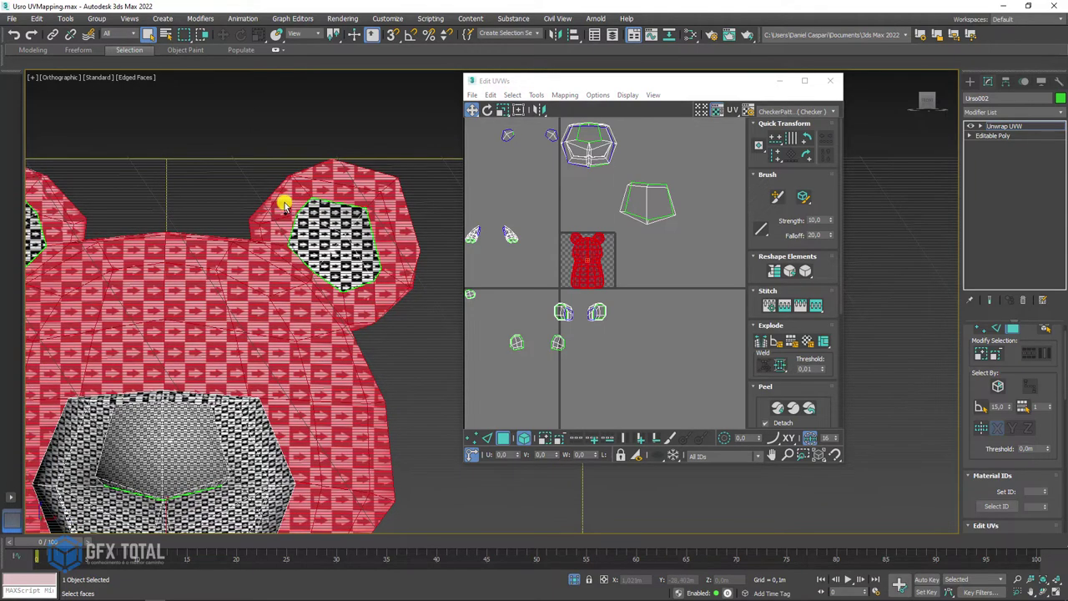
key("f")
scroll(303, 200, "down", 5)
scroll(289, 183, "up", 2)
scroll(340, 214, "up", 4)
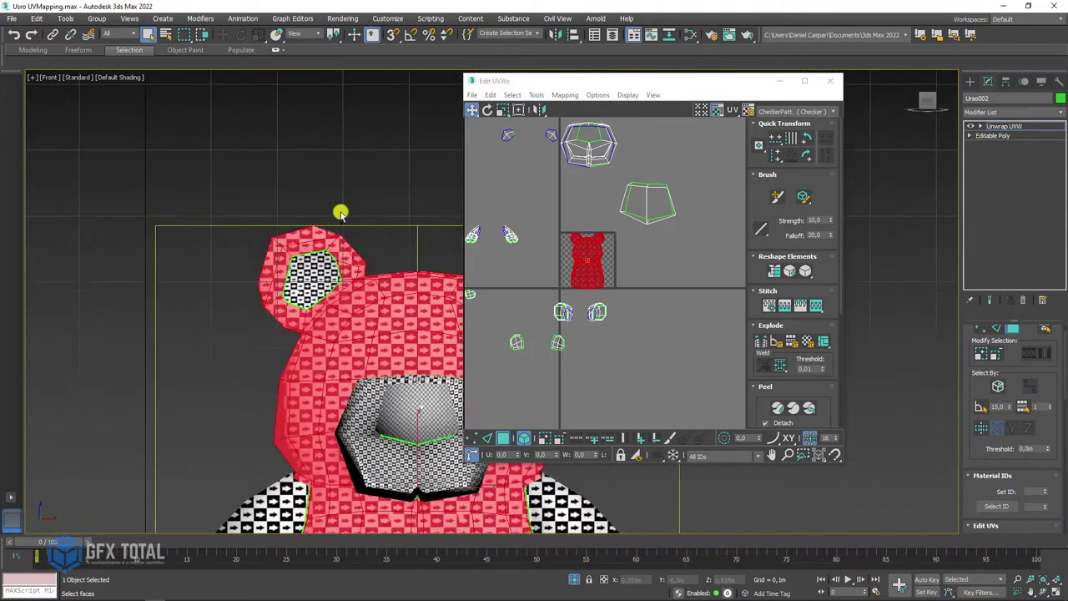
scroll(242, 172, "up", 2)
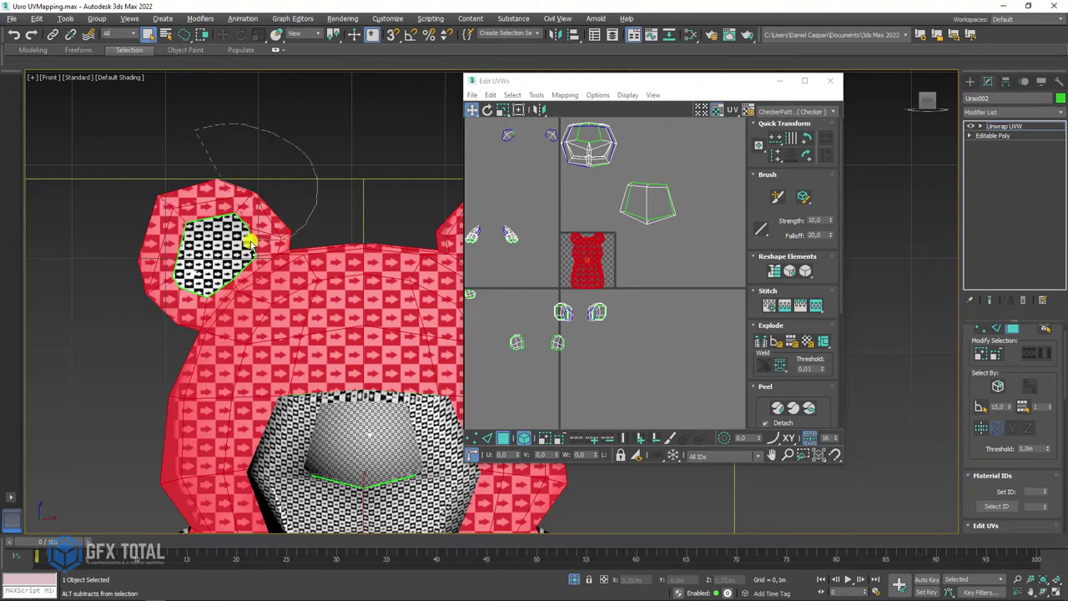
Step: Lasso-subtract the left and right ear faces from the body selection
left_click_drag(42, 271, 303, 165, "alt")
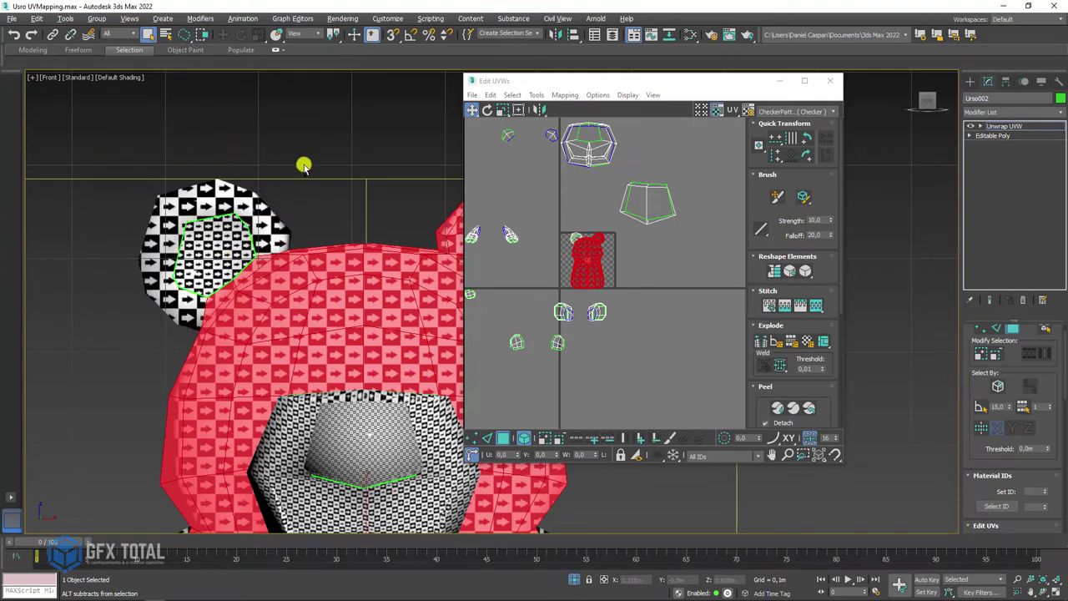
middle_click_drag(303, 164, 178, 153)
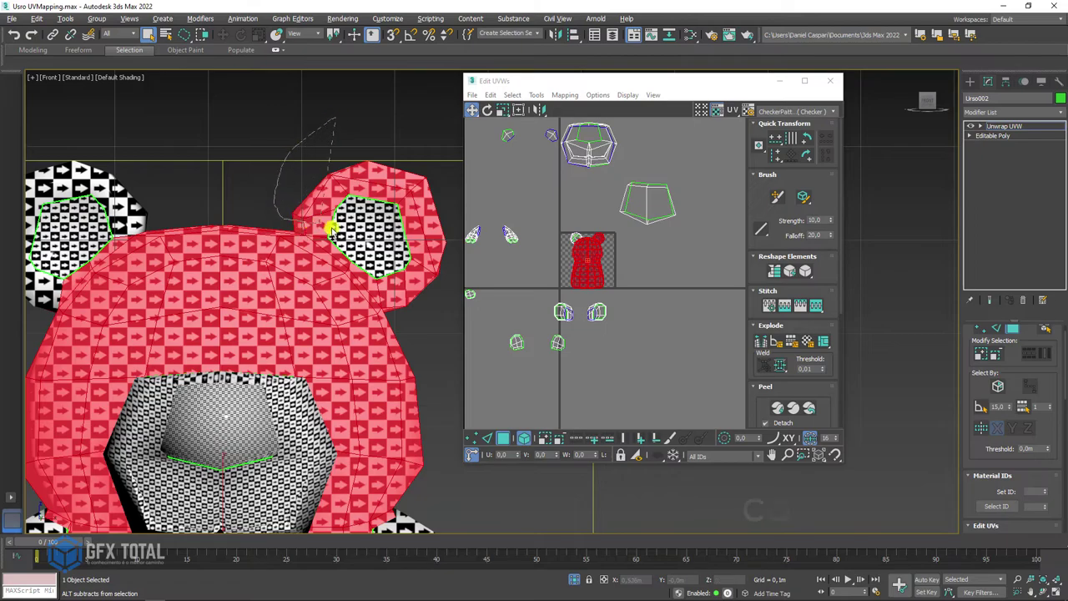
left_click_drag(377, 268, 416, 313, "alt")
left_click_drag(443, 142, 417, 153, "alt")
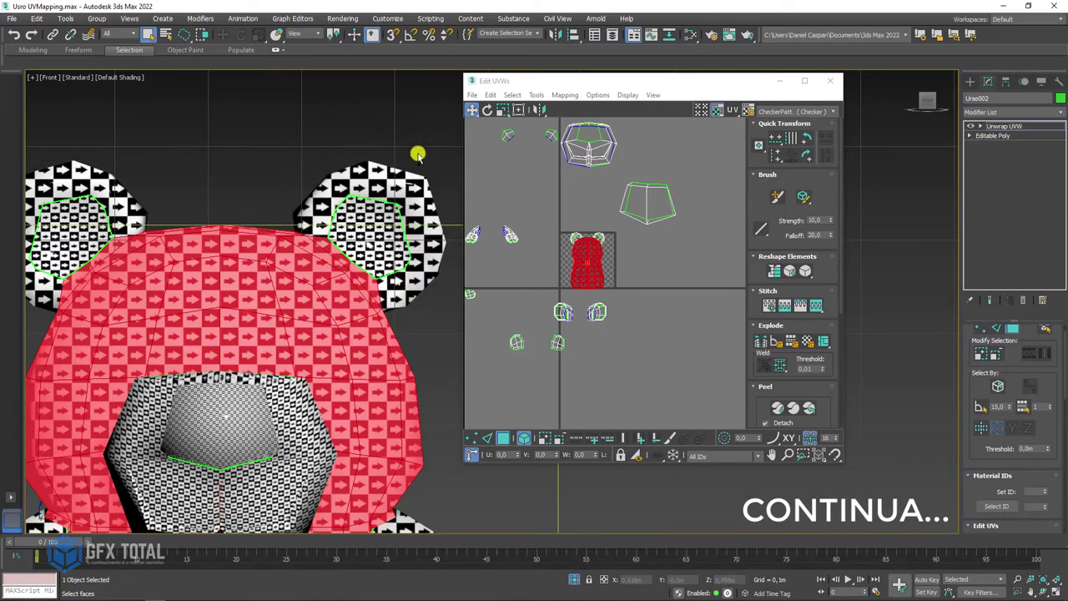
mouse_move(417, 152)
middle_mouse_down("alt")
mouse_move(293, 158)
mouse_move(232, 169)
mouse_move(198, 192)
mouse_move(291, 209)
middle_mouse_up("alt")
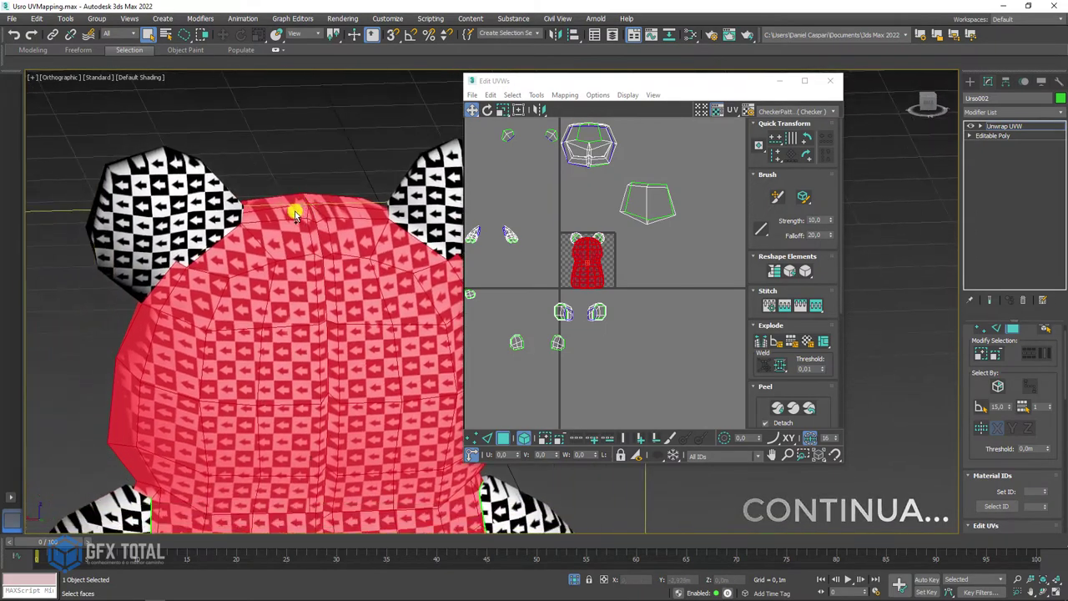